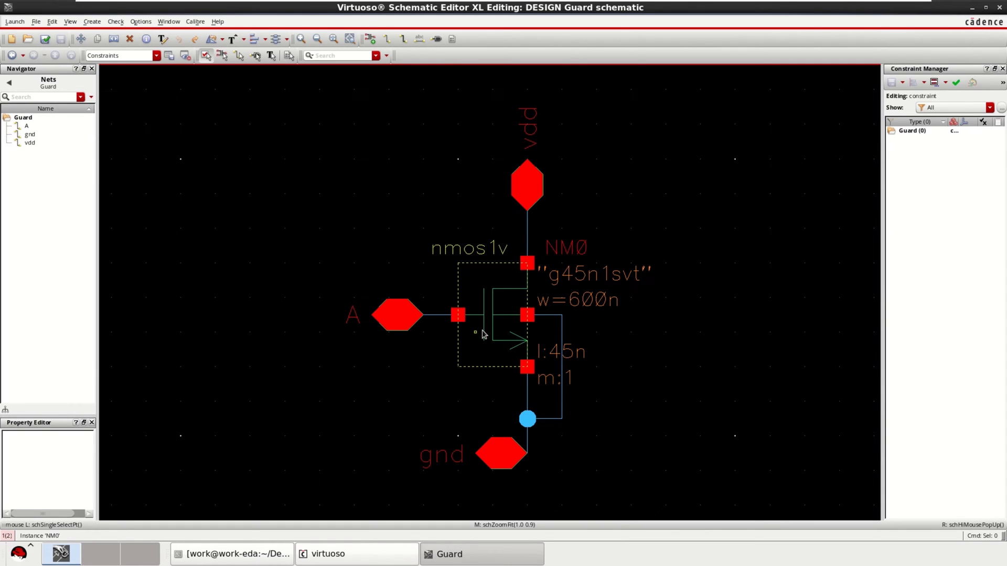
- Select NM0 and then pins A, vdd and gnd in turn to inspect the schematic
left_click(499, 320)
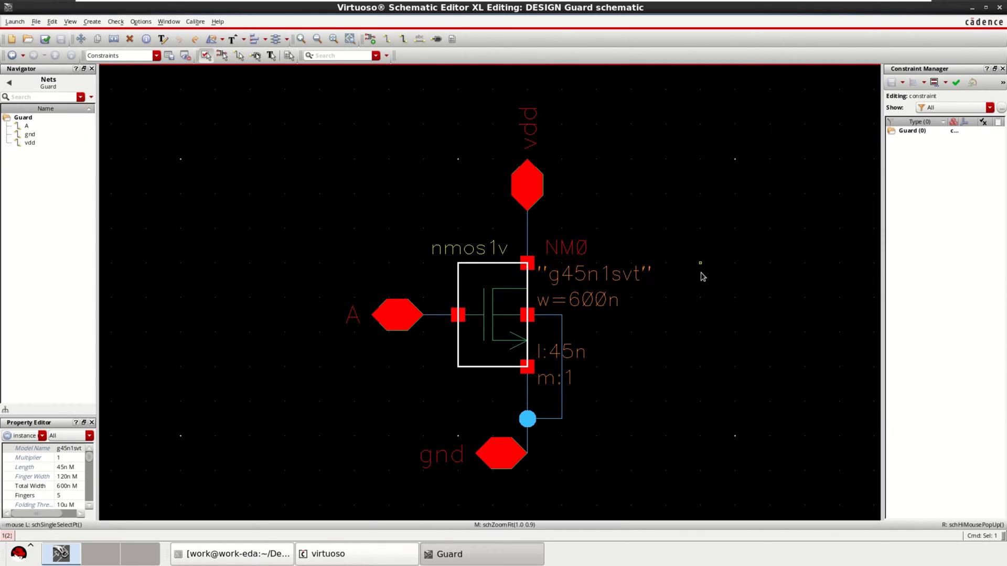
left_click(733, 277)
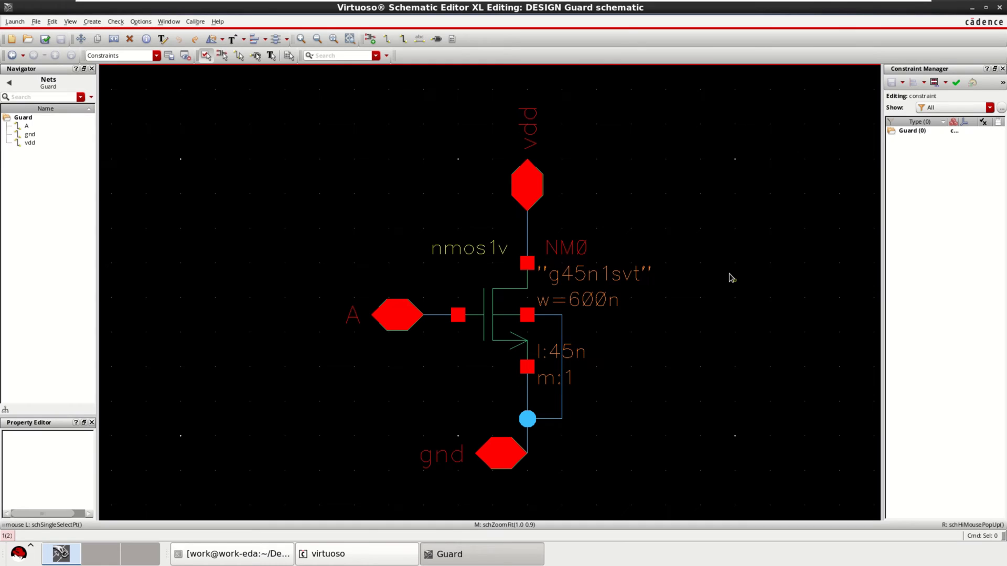
left_click(501, 319)
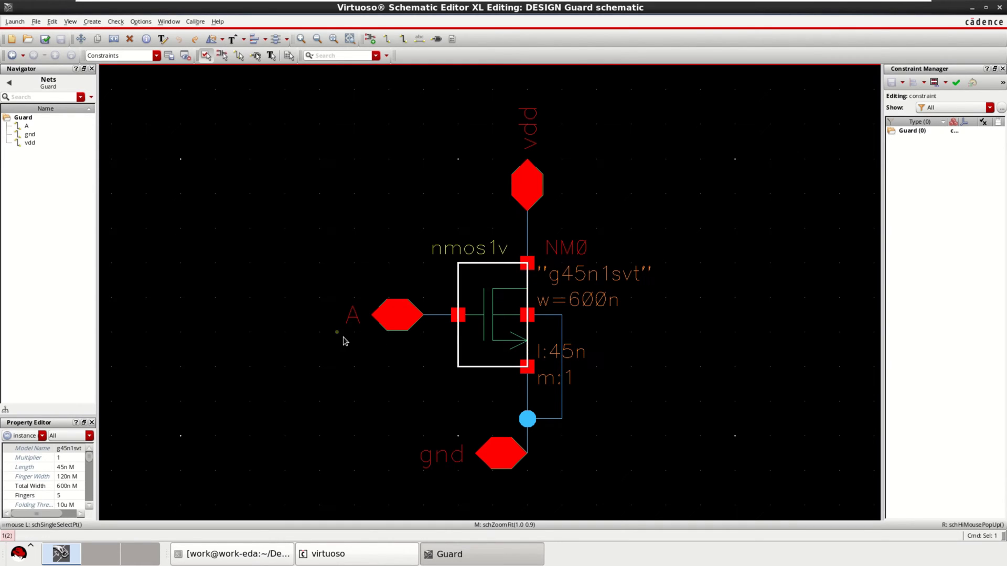
left_click(375, 319)
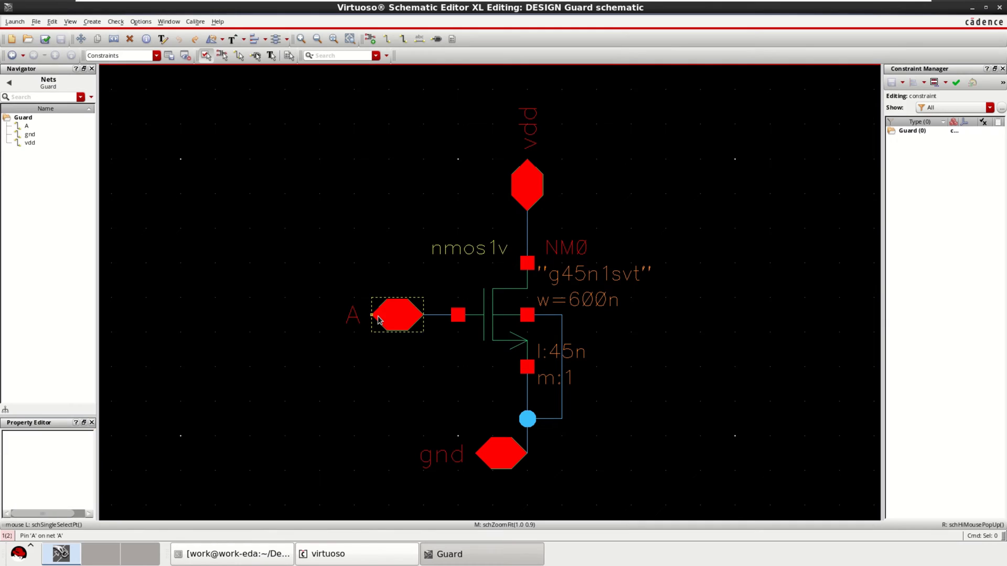
left_click(524, 180)
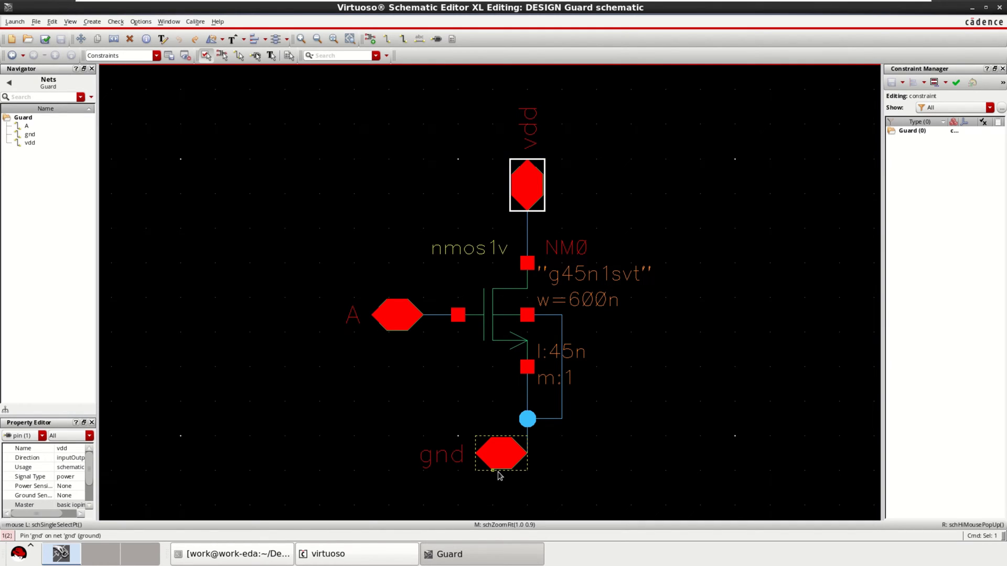
left_click(498, 454)
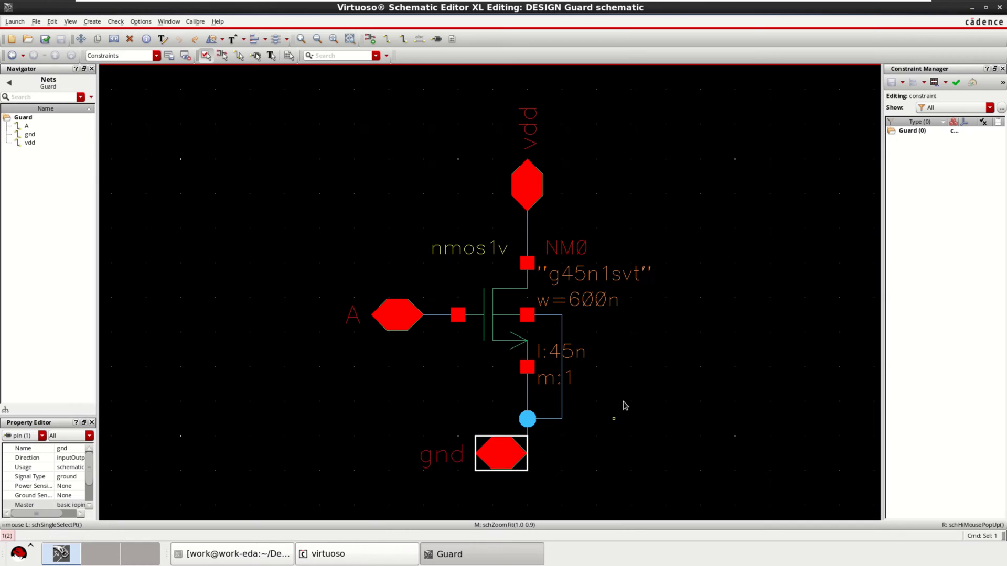
left_click(558, 328)
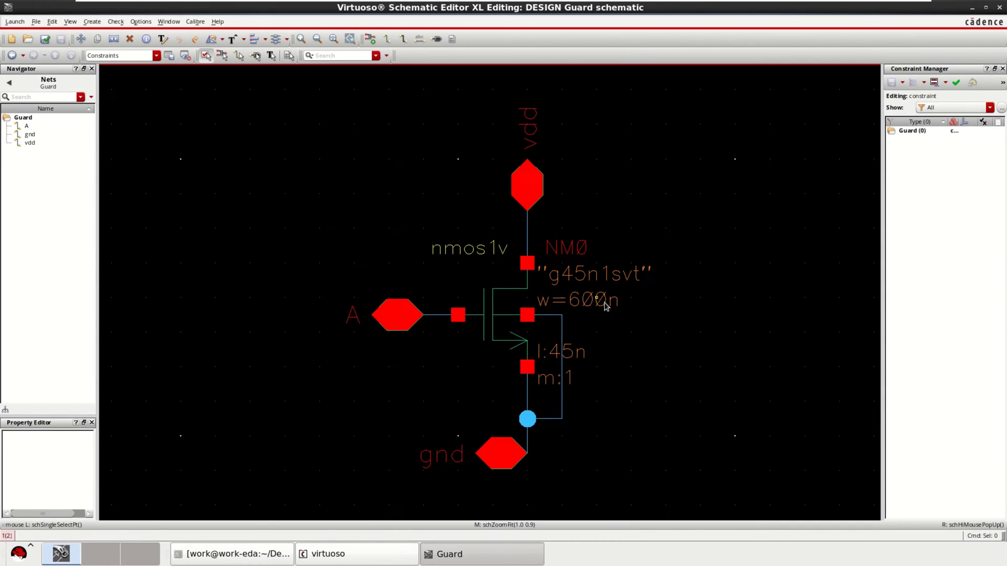
- Review NM0's properties, confirming 5 fingers, then check and save the Guard schematic
left_click(491, 319)
key("q")
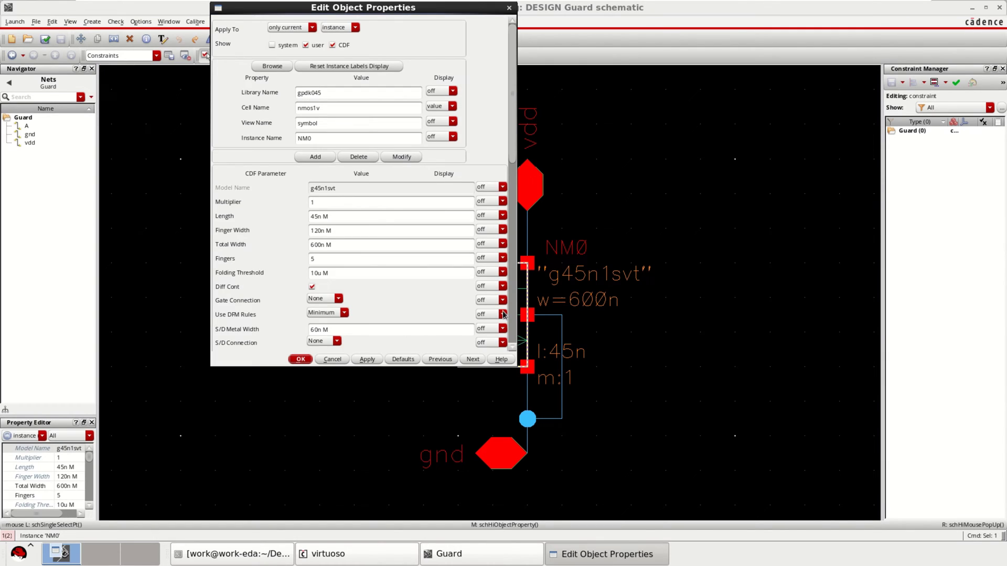
left_click_drag(379, 9, 375, 39)
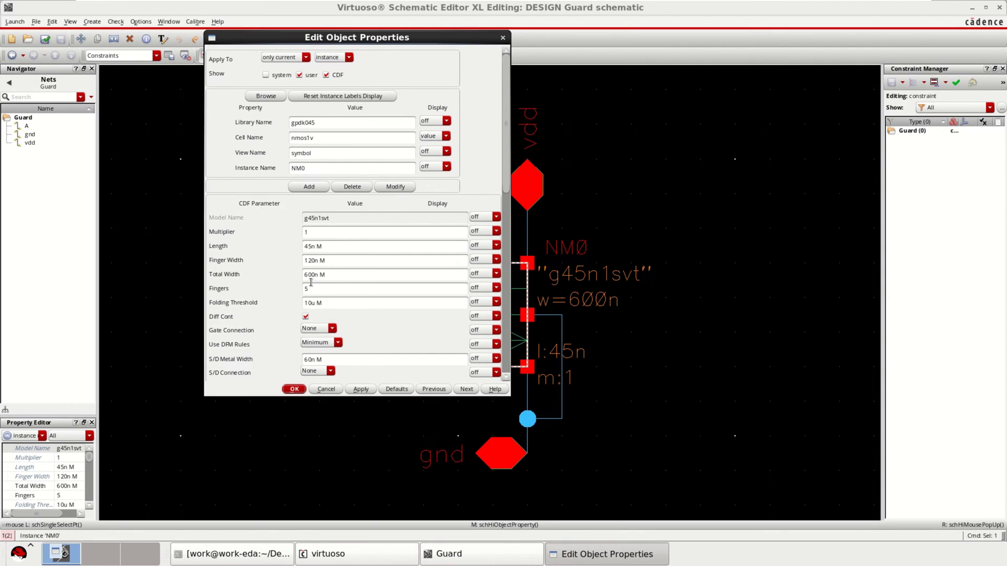
left_click_drag(313, 287, 307, 266)
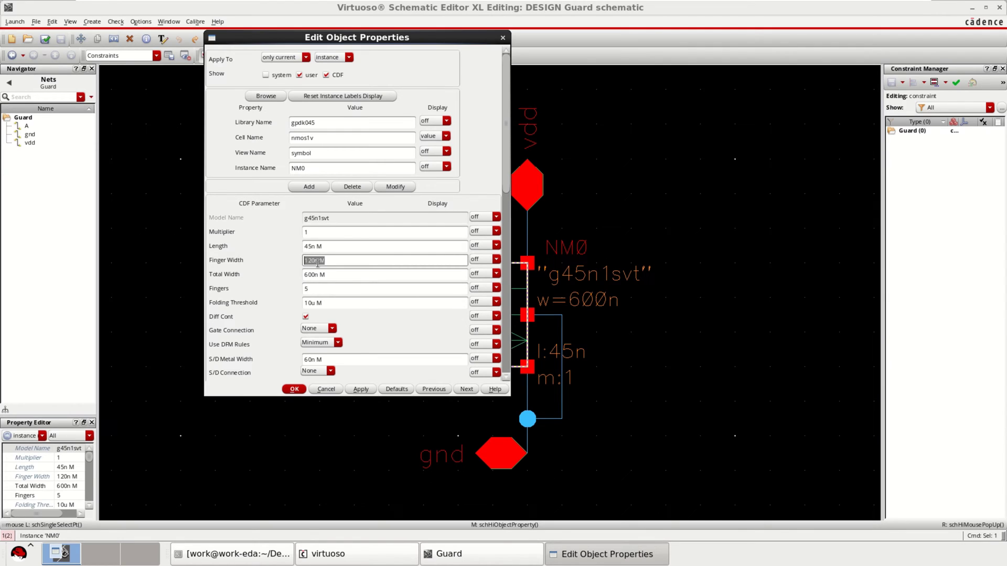
left_click(295, 389)
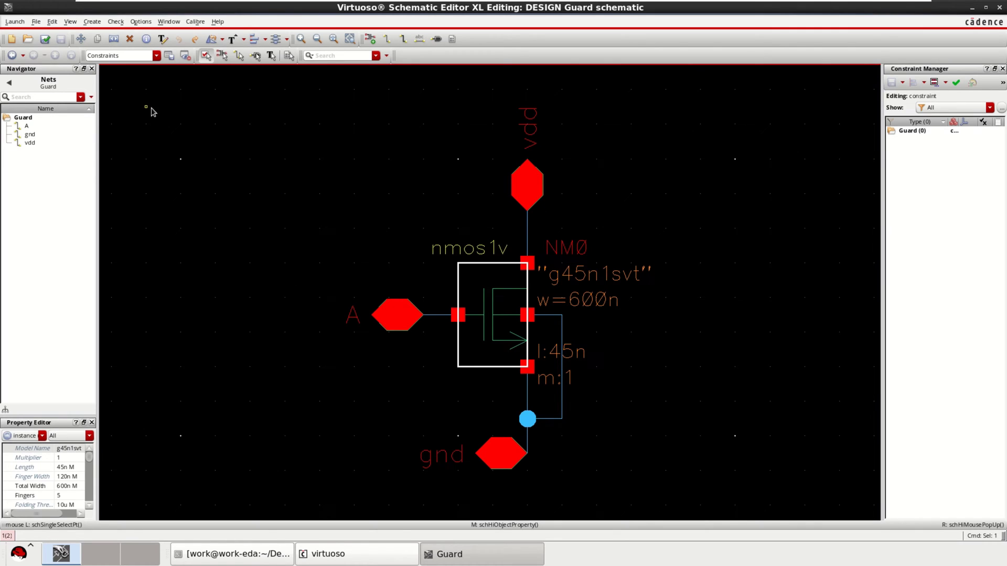
left_click(48, 41)
- Launch Layout XL with a new DESIGN/Guard/layout view, overwriting the existing layout
left_click(15, 22)
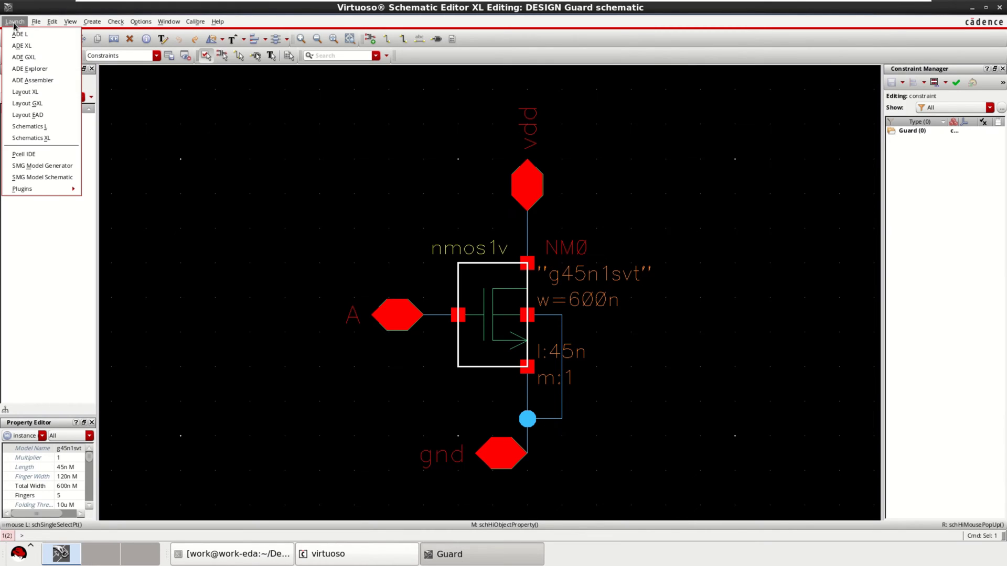
left_click(58, 96)
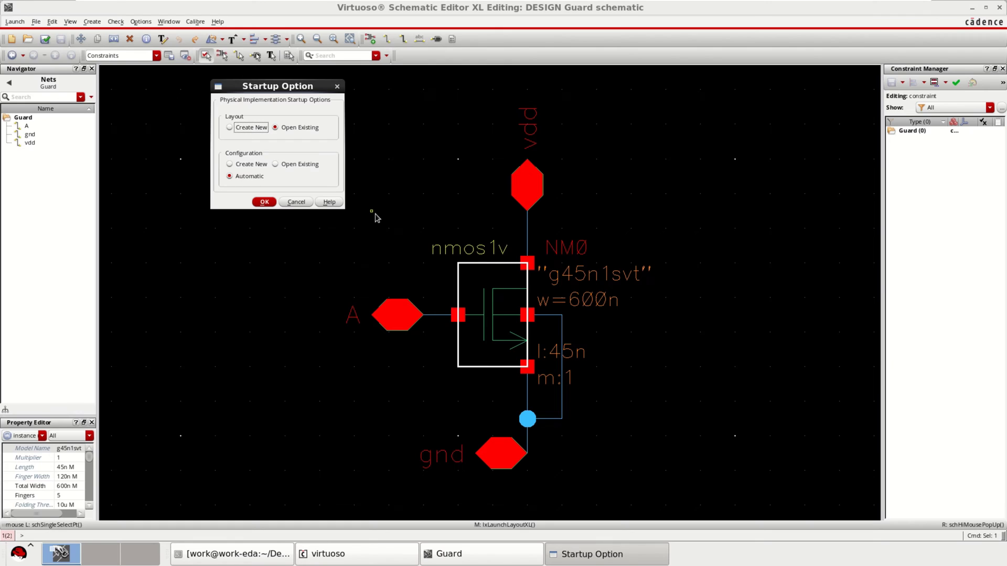
left_click(239, 129)
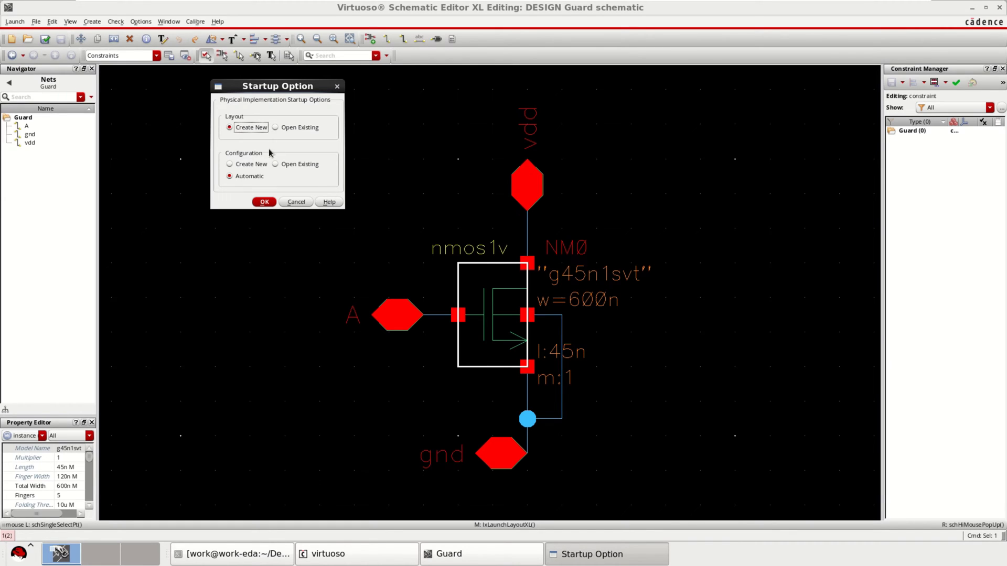
left_click(263, 202)
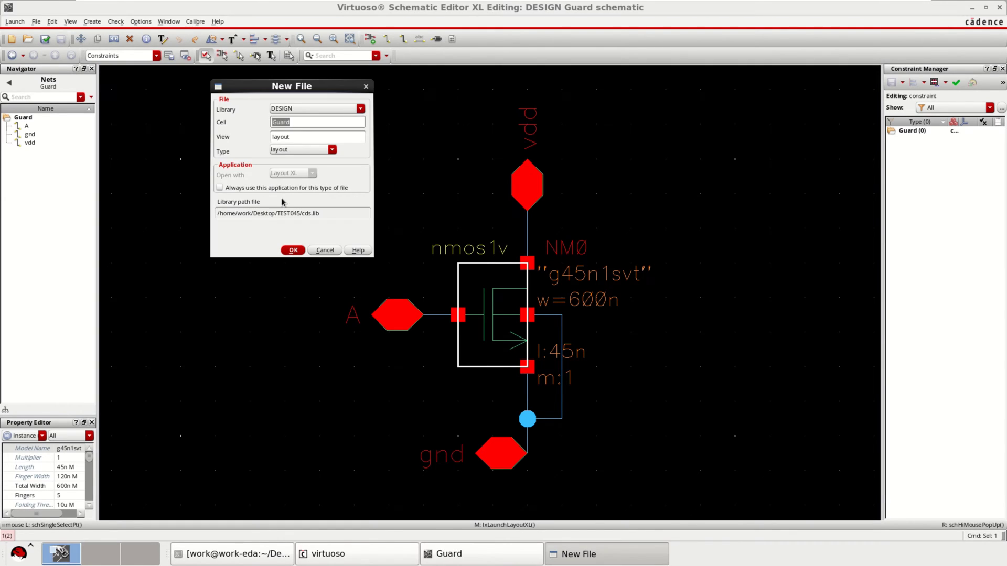
left_click_drag(295, 90, 291, 104)
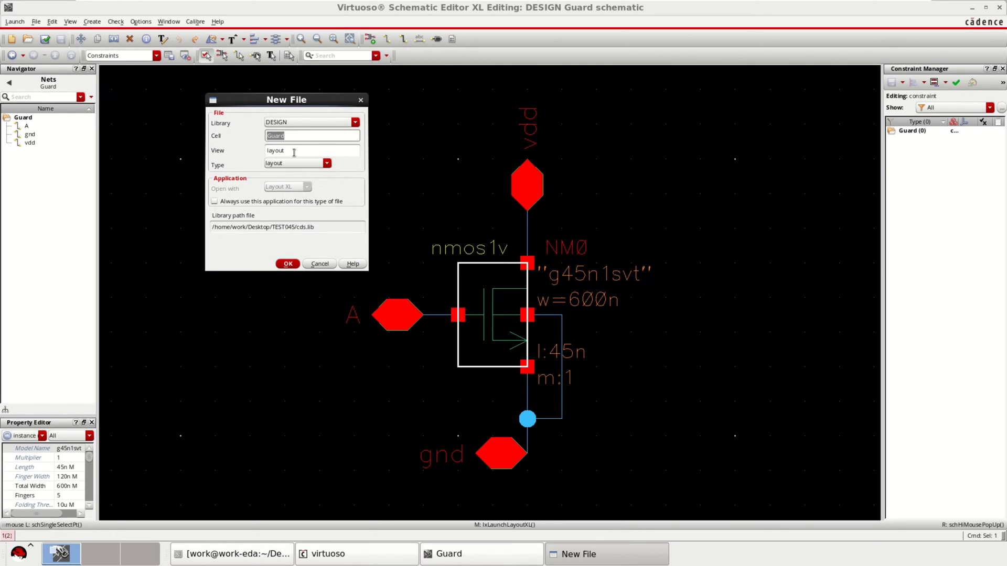
key("Tab")
left_click(288, 265)
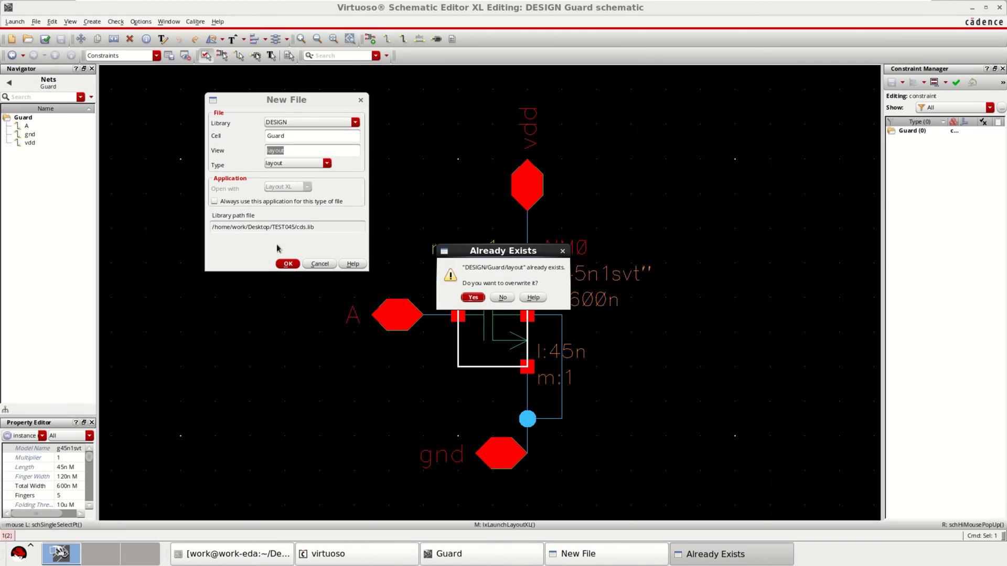
left_click(477, 302)
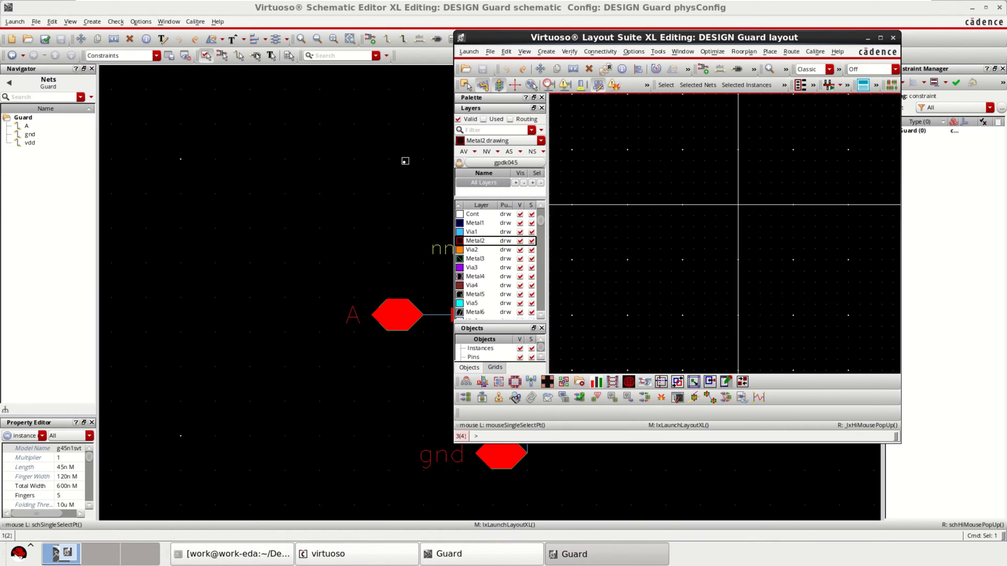
left_click(405, 161)
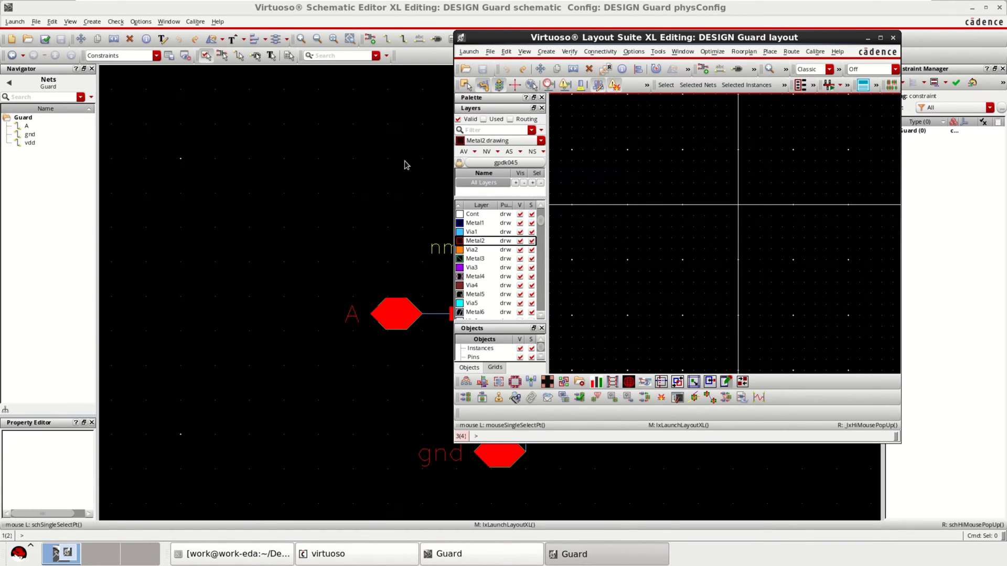
- Maximize the Layout Suite XL window, enlarge the canvas, and reach Connectivity > Generate
left_click(879, 39)
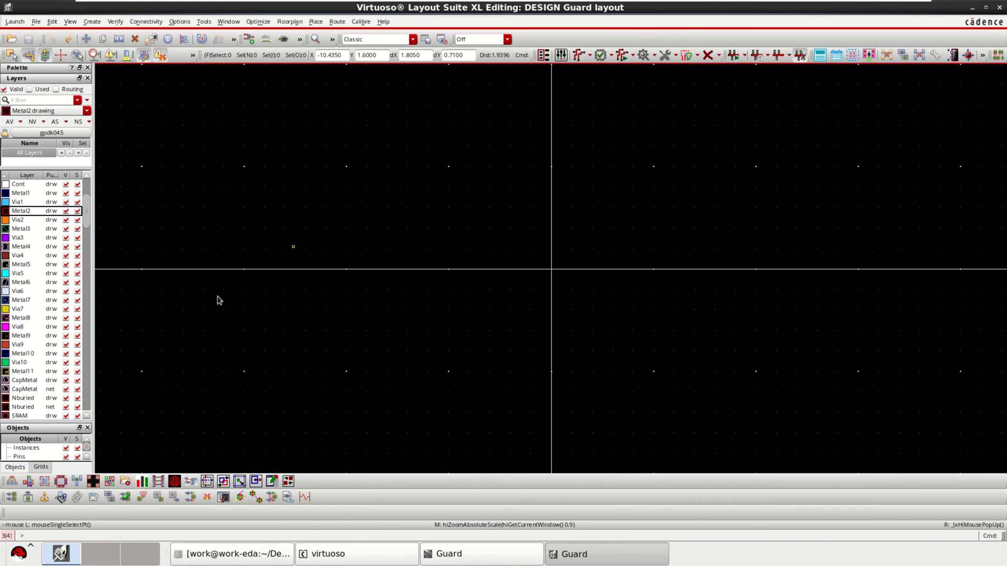
left_click_drag(89, 483, 2, 493)
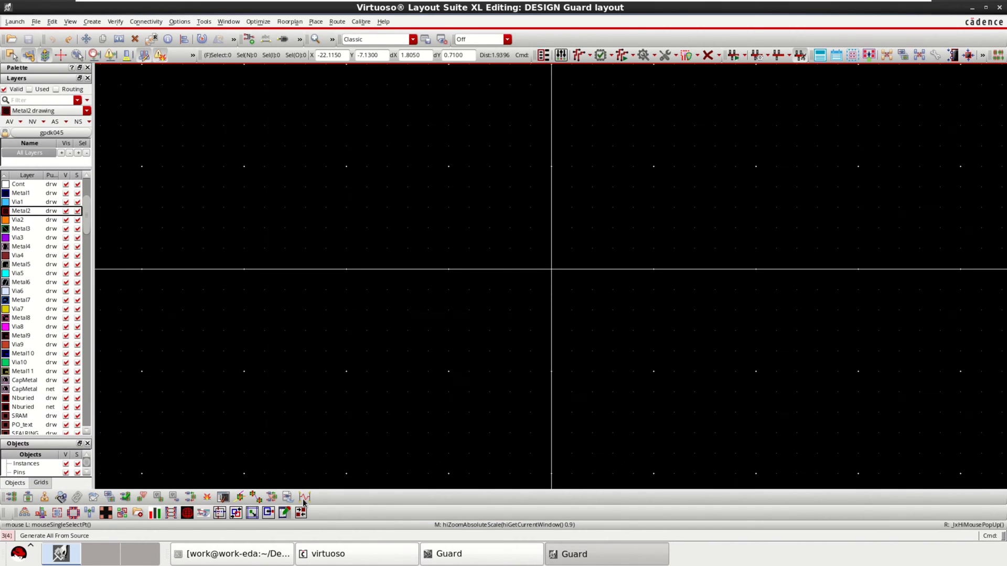
mouse_move(304, 503)
left_mouse_down()
mouse_move(592, 530)
mouse_move(314, 512)
left_mouse_up()
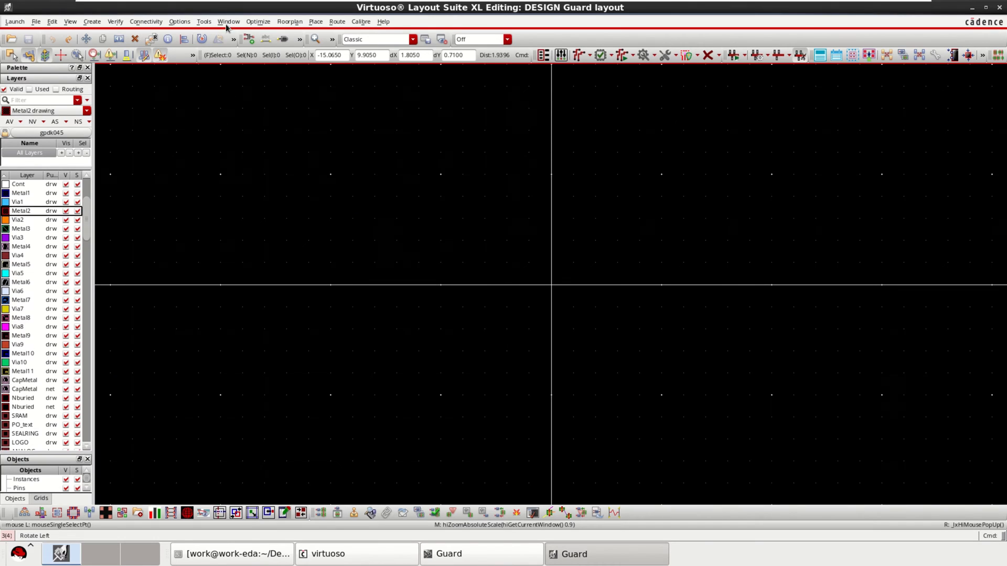
left_click(149, 24)
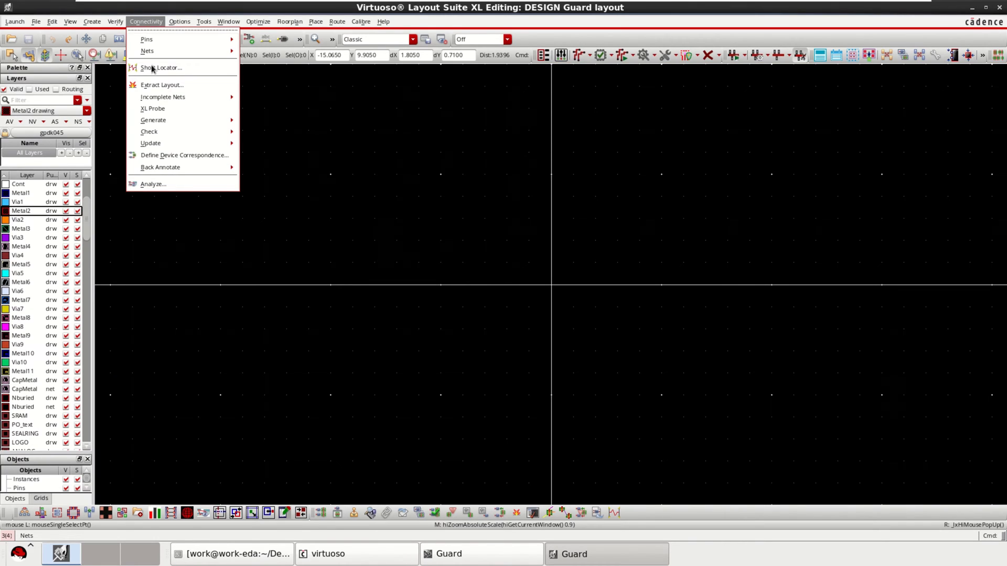
mouse_move(166, 123)
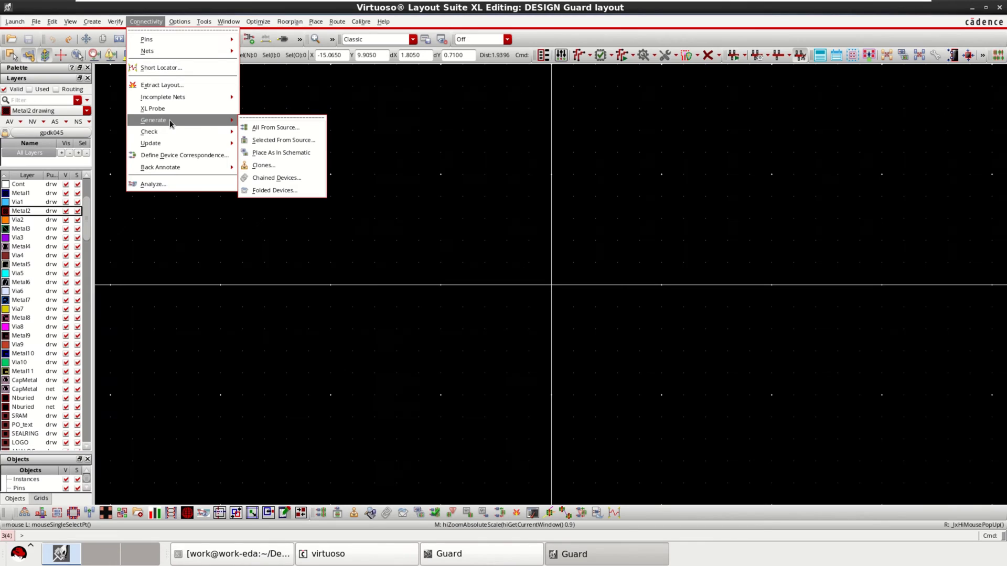
- Open Generate All From Source and review the 0.12 Minimum Separation value
left_click(290, 128)
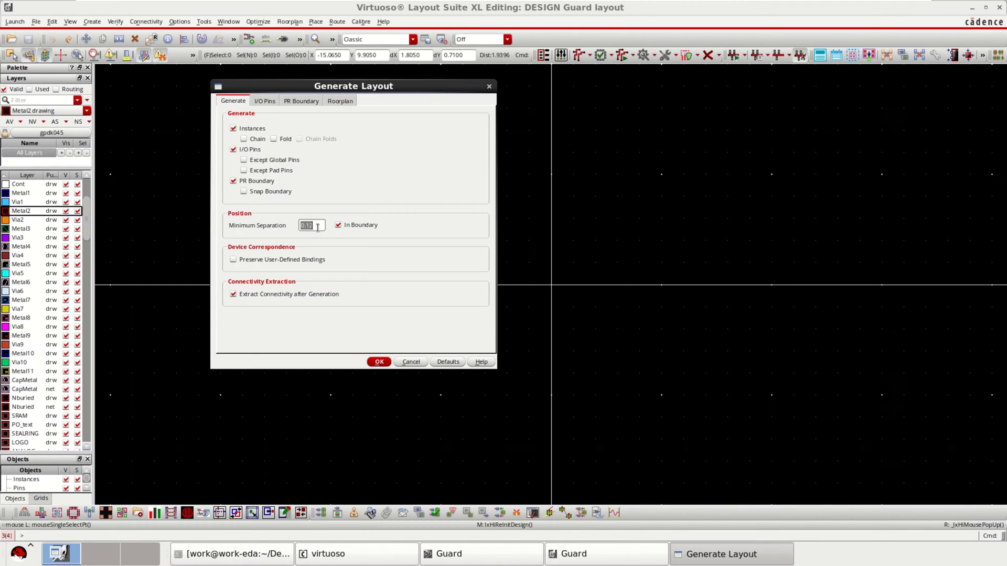
left_click(316, 245)
double_click(317, 225)
- Make Metal1 pin the default I/O pin layer for A, gnd and vdd, and apply
left_click(265, 101)
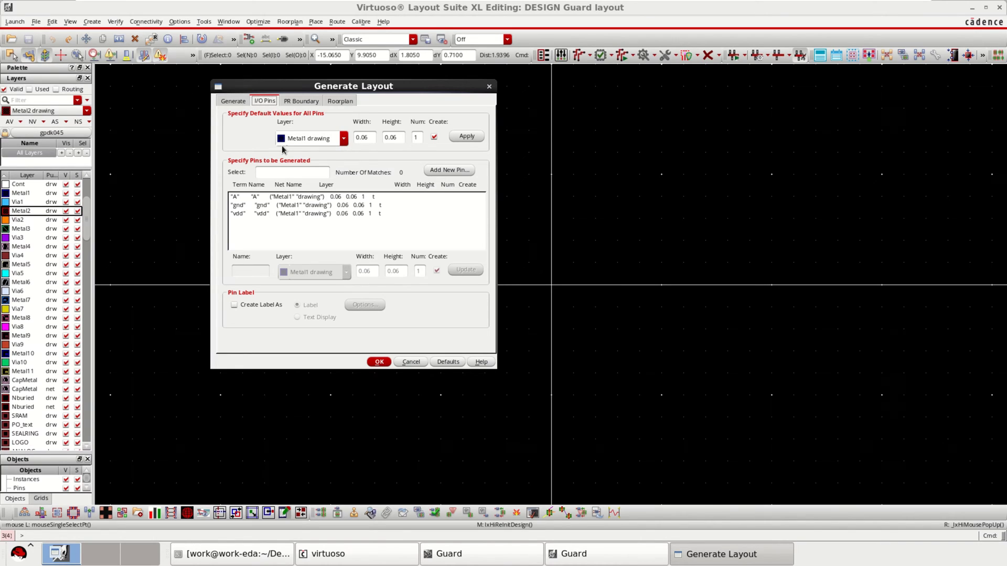
left_click(344, 138)
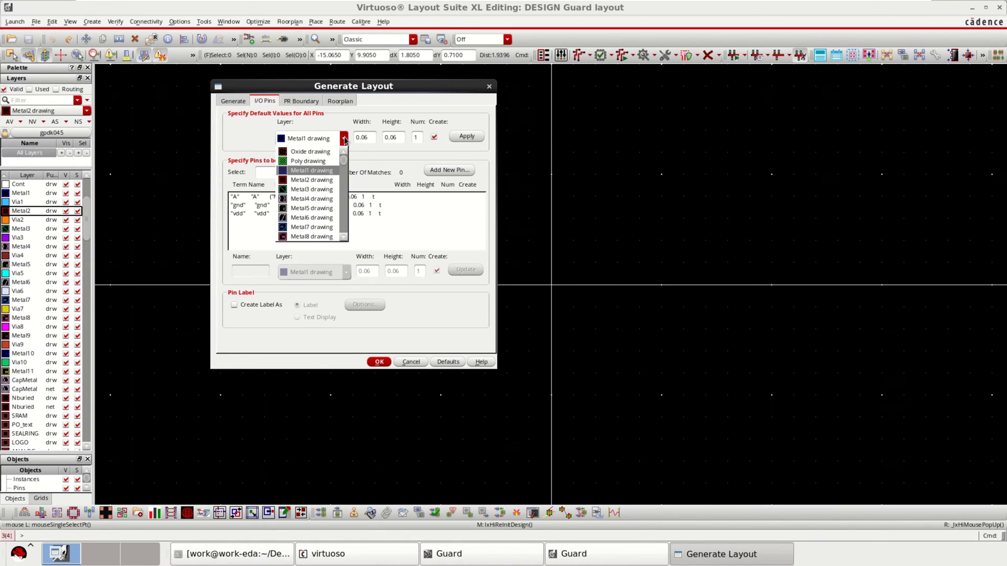
scroll(344, 237, "down", 4)
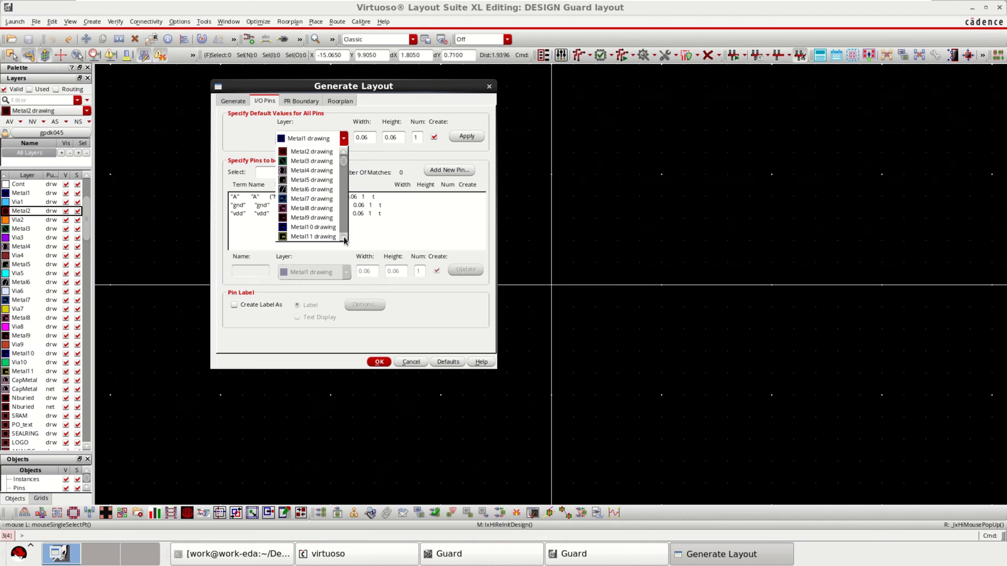
scroll(344, 237, "down", 8)
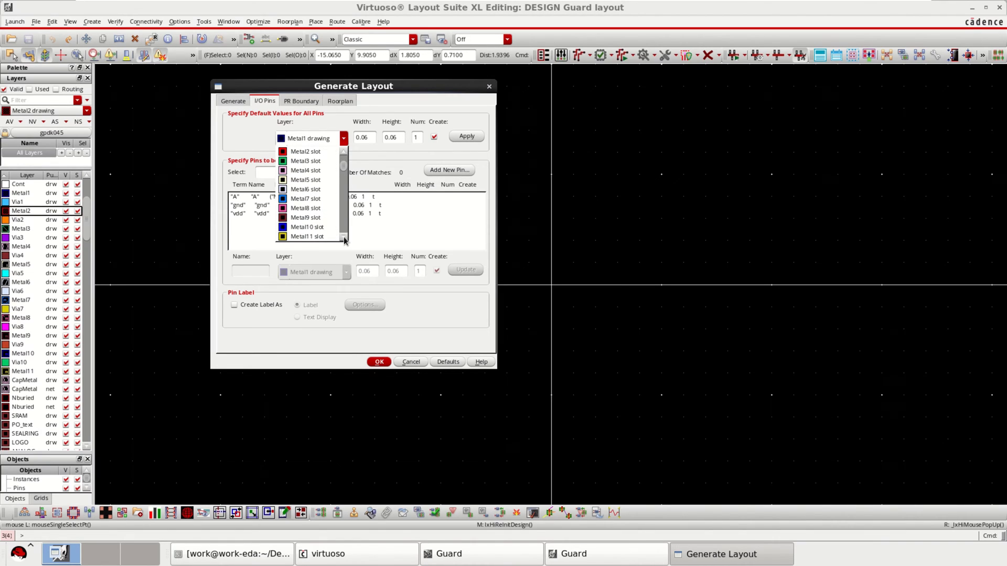
scroll(344, 237, "down", 7)
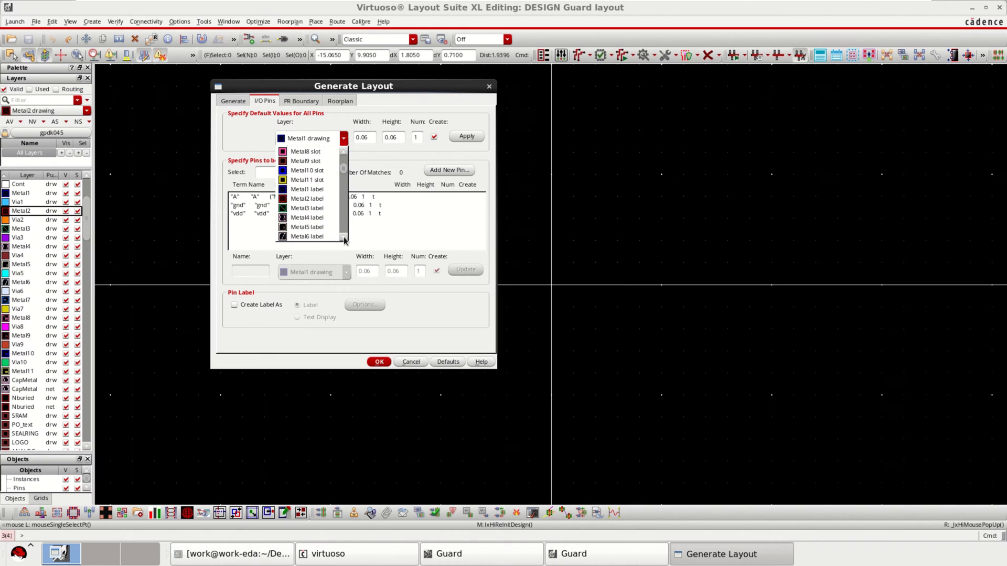
scroll(344, 237, "down", 7)
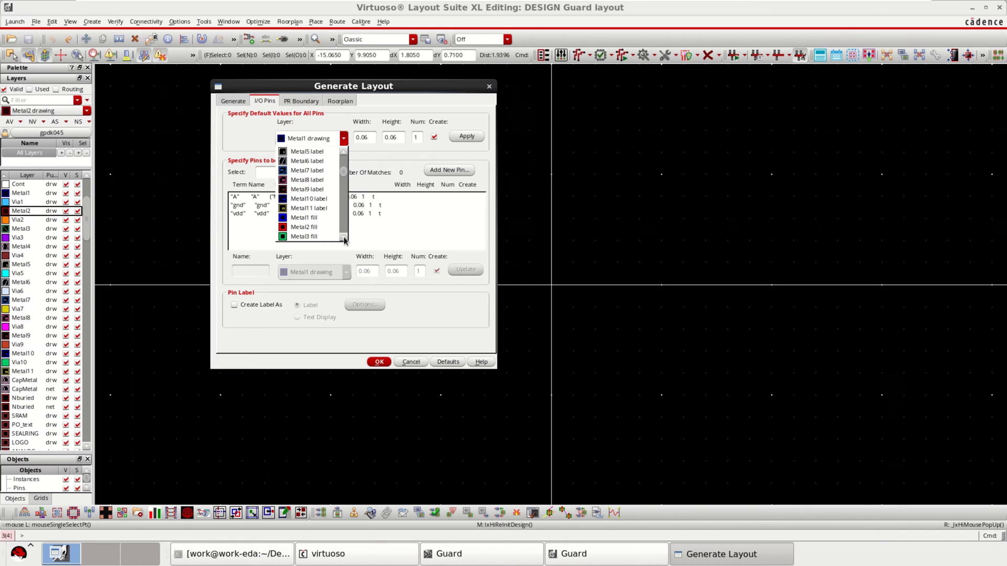
scroll(345, 237, "down", 6)
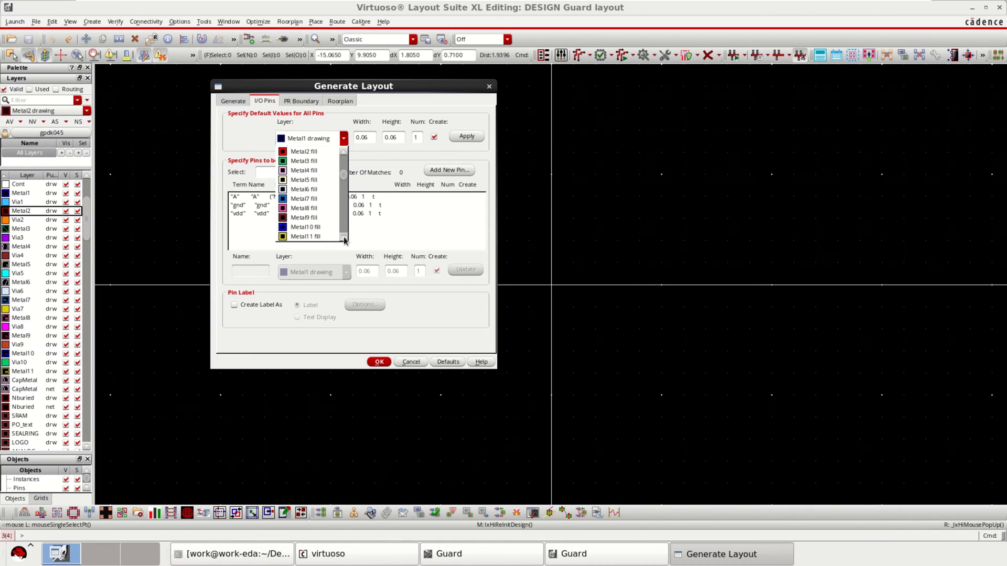
scroll(344, 237, "down", 1)
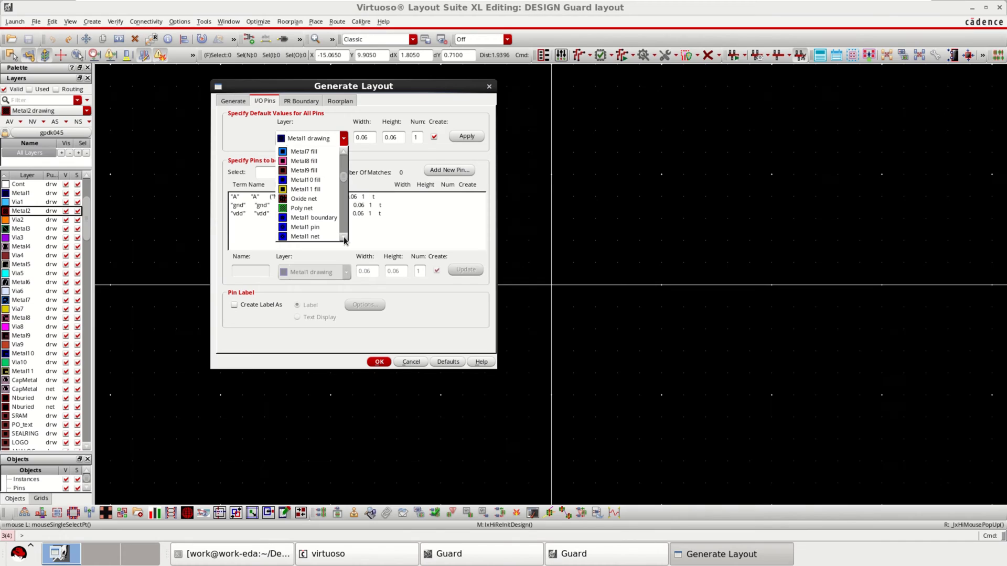
left_click(314, 227)
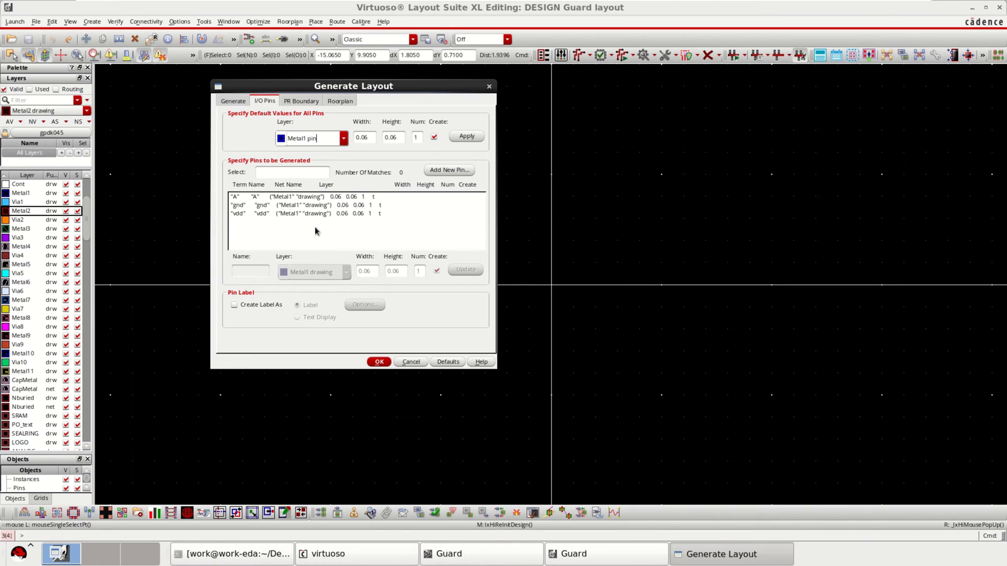
left_click(471, 138)
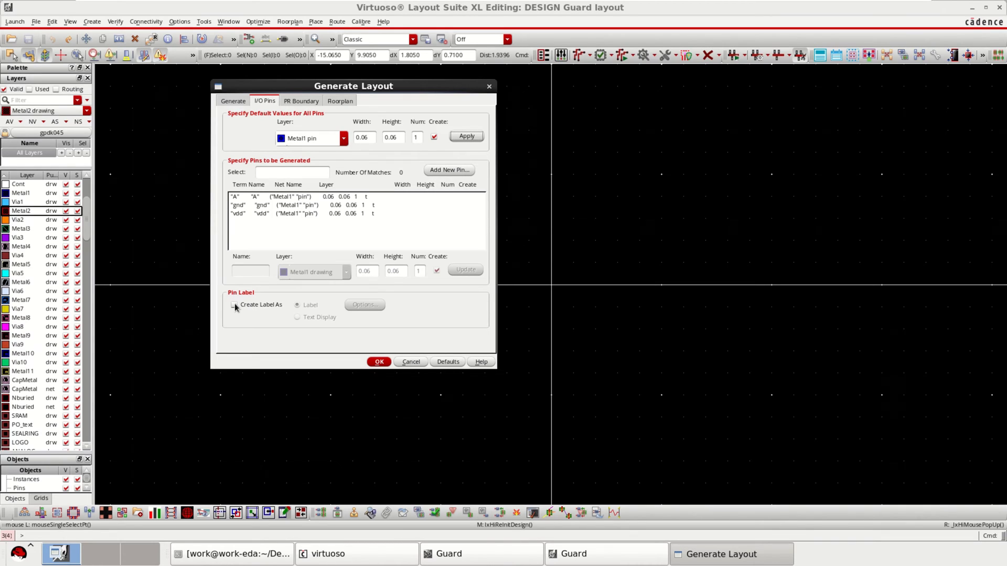
- Enable pin labels with height 0.06, layer same as pin, and purpose label
left_click(263, 306)
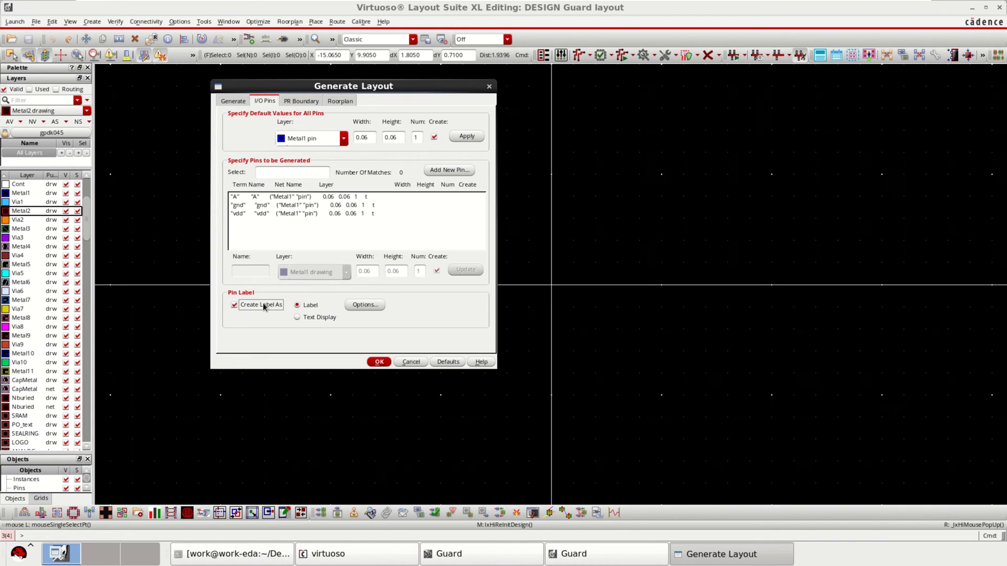
left_click(367, 305)
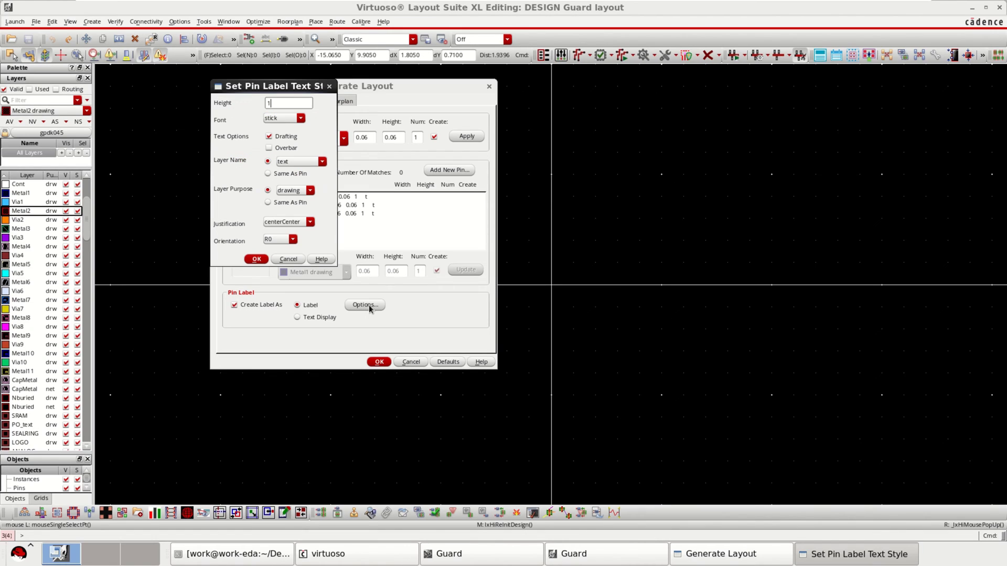
double_click(271, 103)
type("0.06")
left_click(268, 173)
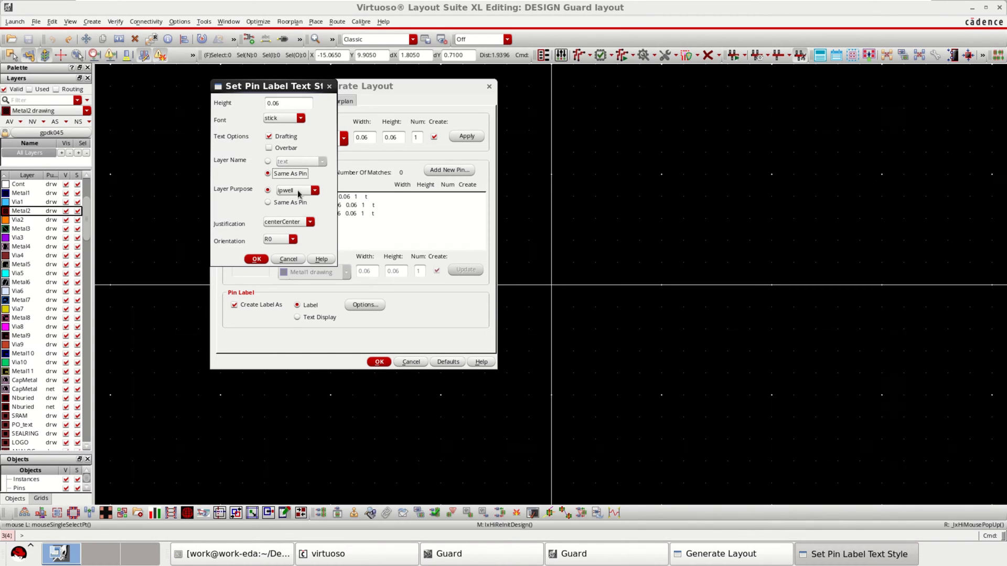
left_click(297, 190)
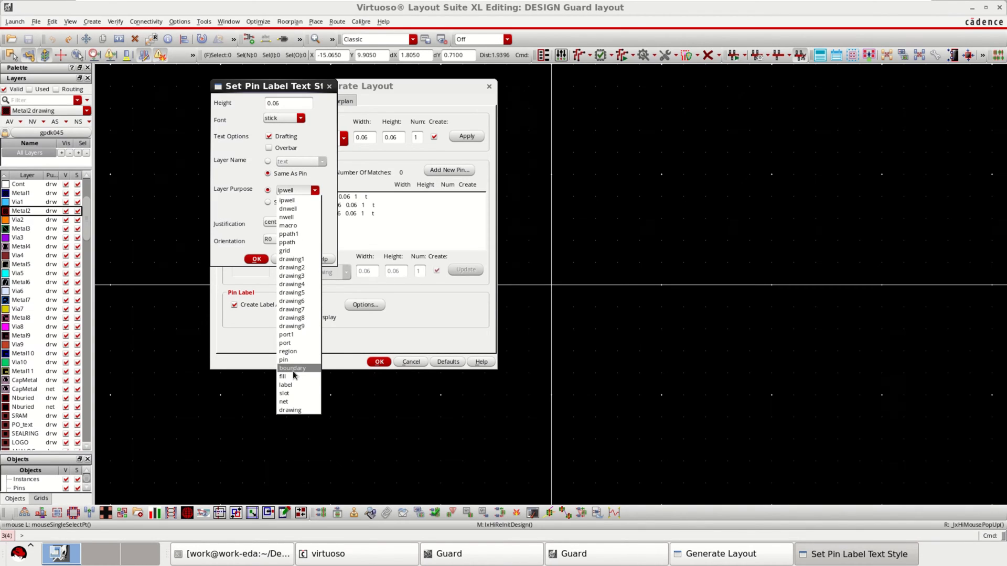
left_click(292, 384)
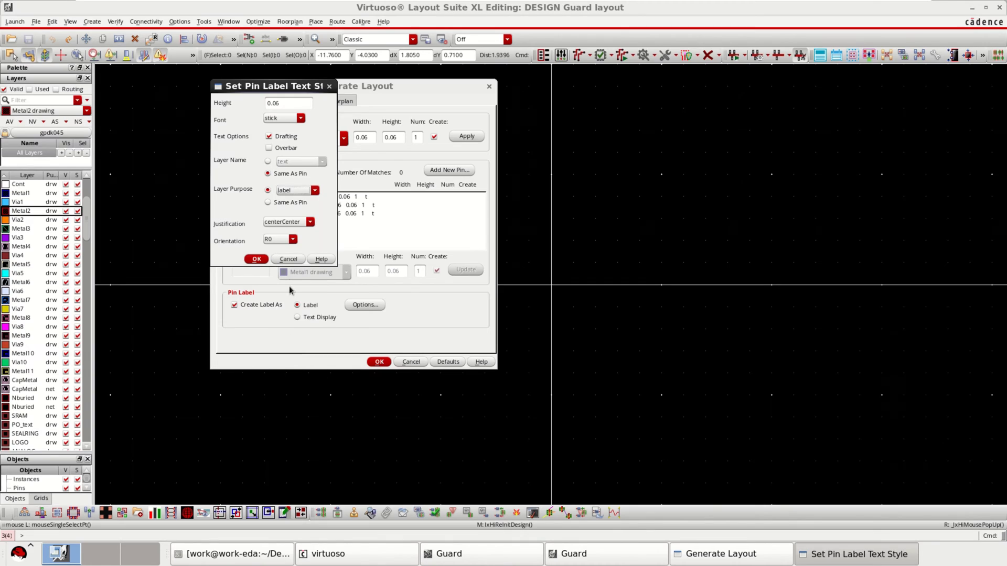
left_click(257, 260)
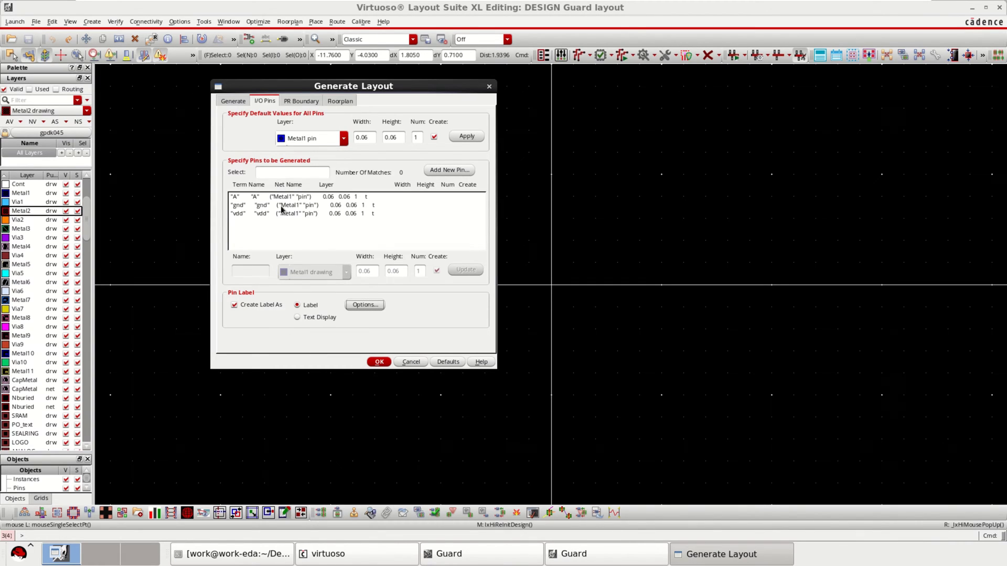
- Generate the layout, then show all hierarchy levels of the nmos1v instance
left_click(379, 362)
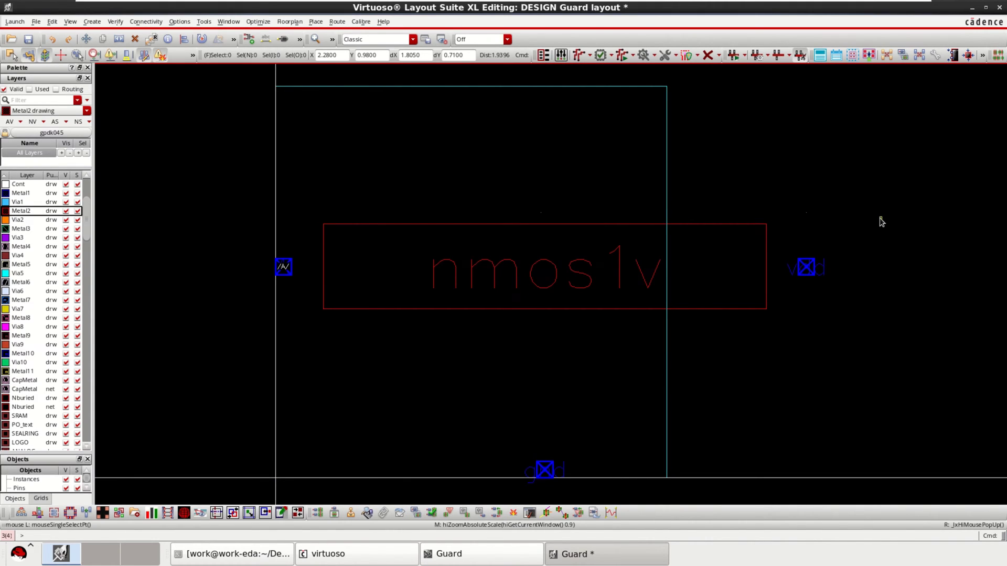
key("shift")
key("shift+f")
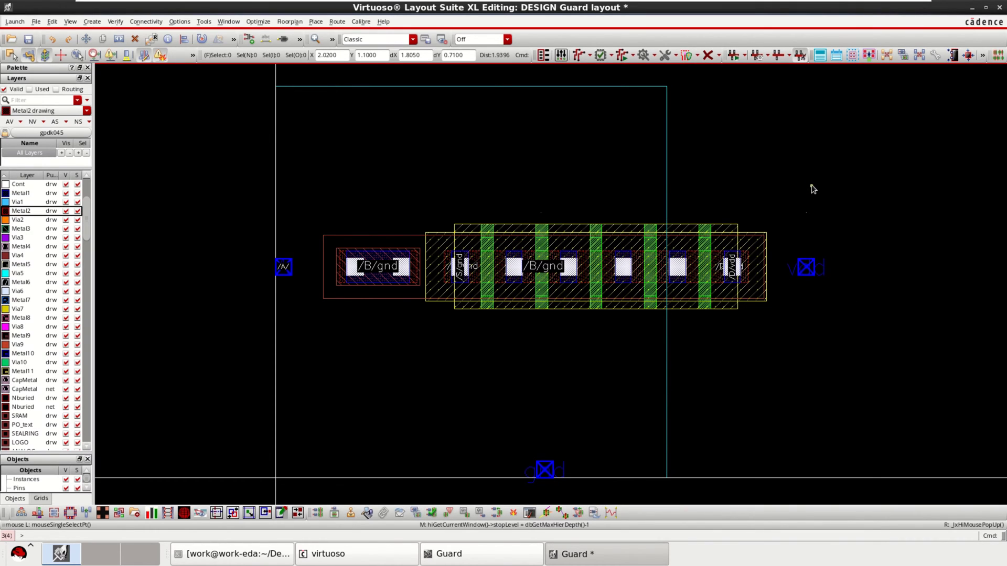
- Stretch the PR boundary's right edge farther right to widen it
key("s")
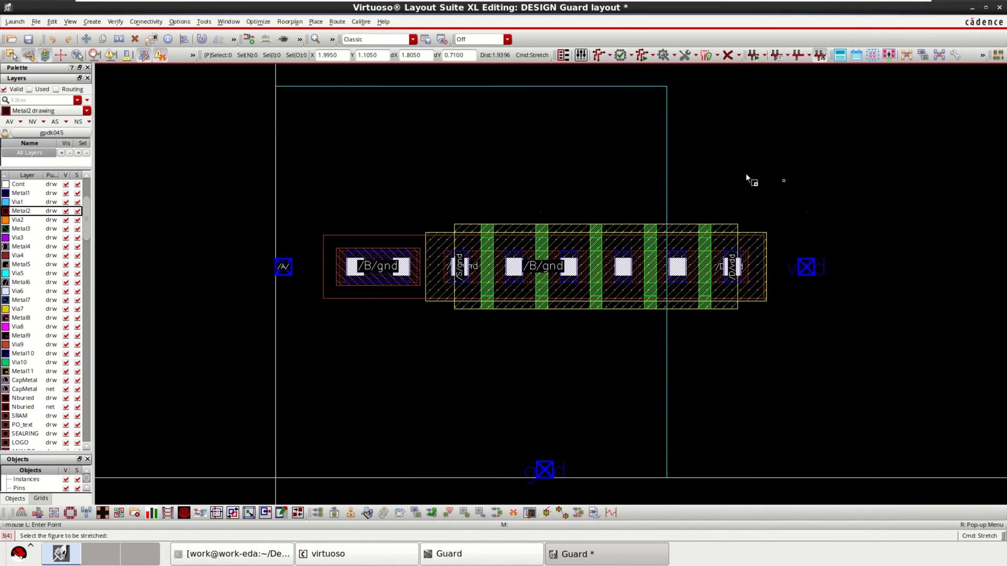
left_click(666, 190)
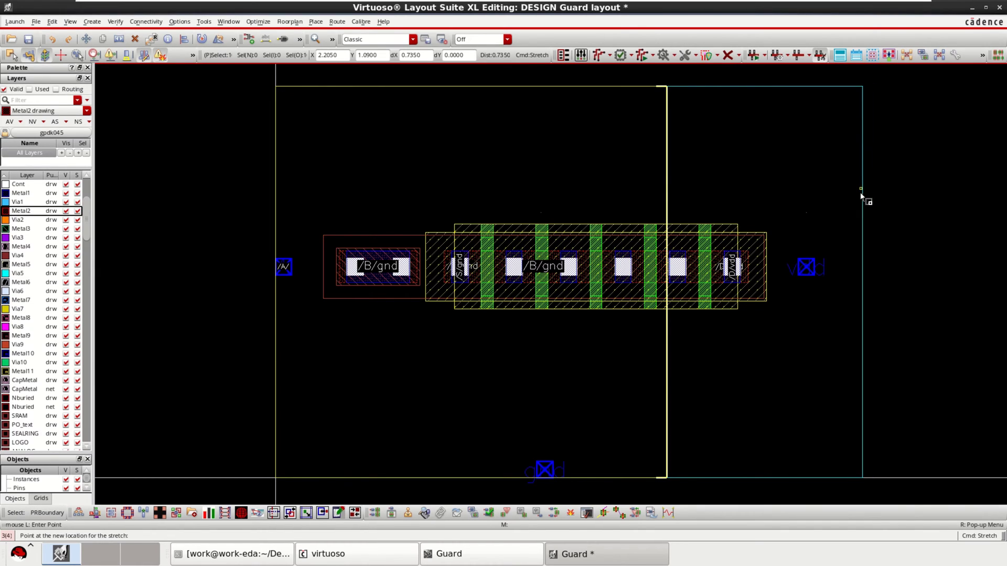
left_click(861, 198)
key("Escape")
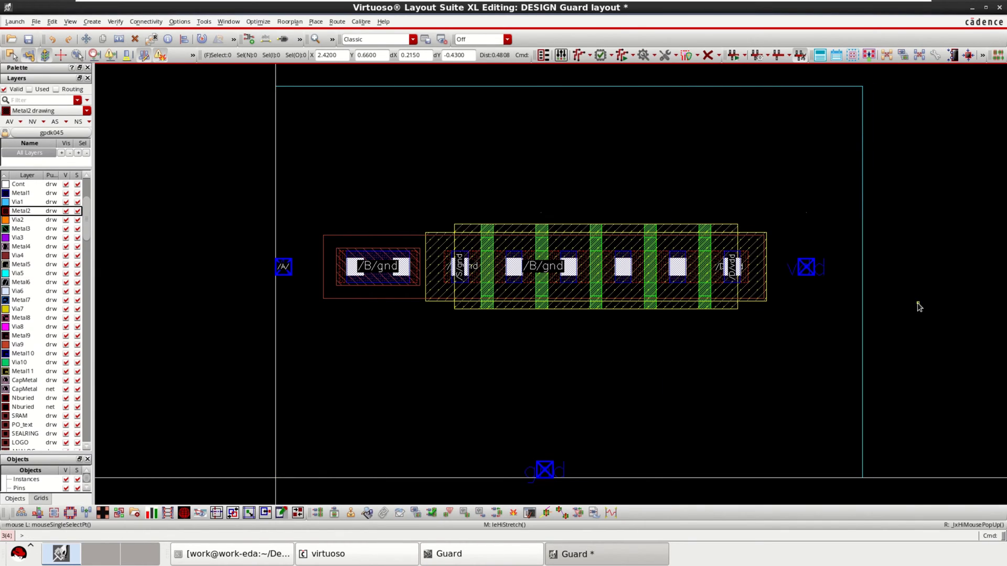
- Move the vdd pin and its label farther right, past the transistor
left_click_drag(918, 308, 778, 237)
left_click(779, 237)
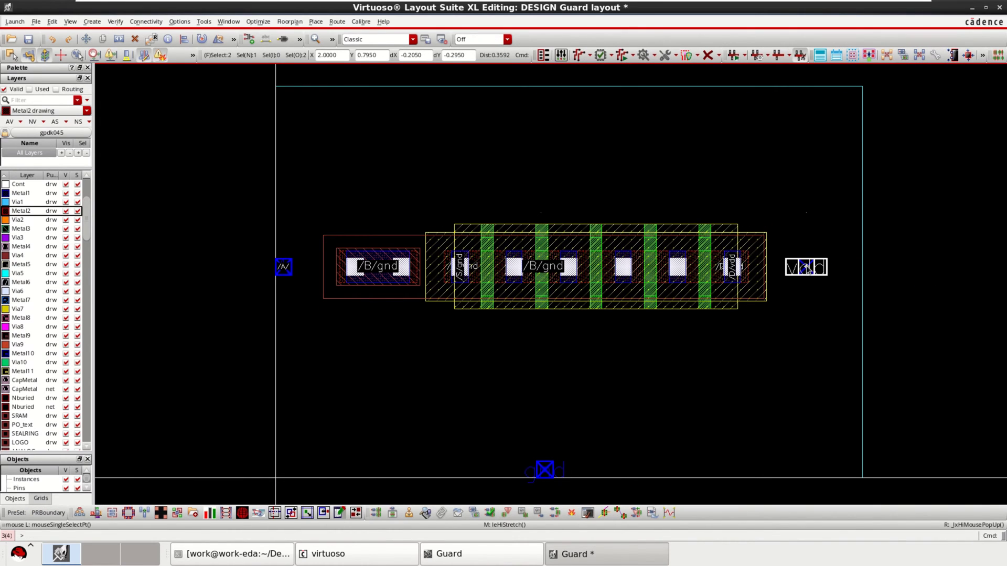
left_click_drag(876, 254, 917, 255)
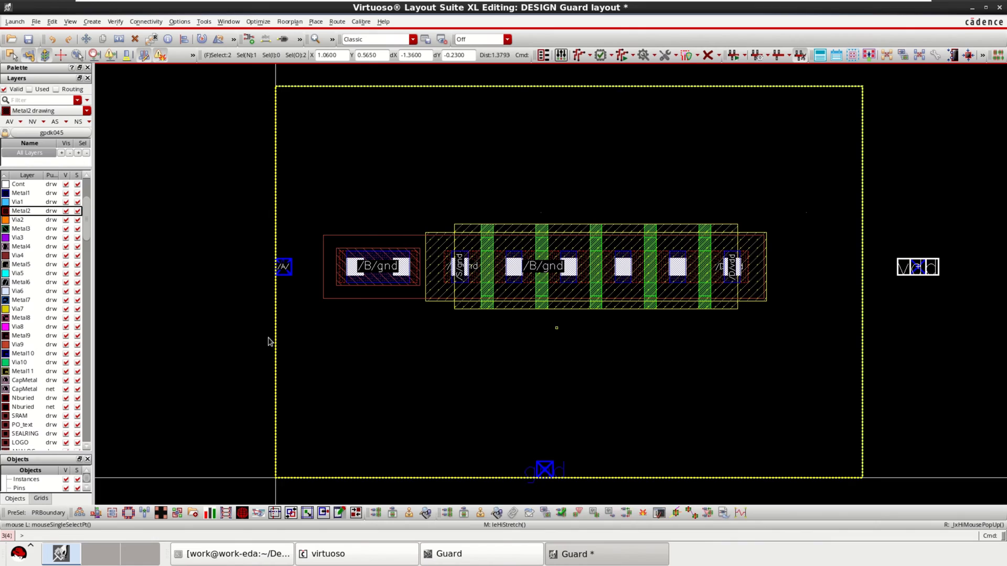
left_click(221, 224)
left_click(304, 286)
- Move pin A farther left and the gnd pin down to the lower left
left_click_drag(287, 270, 226, 271)
left_click(513, 453)
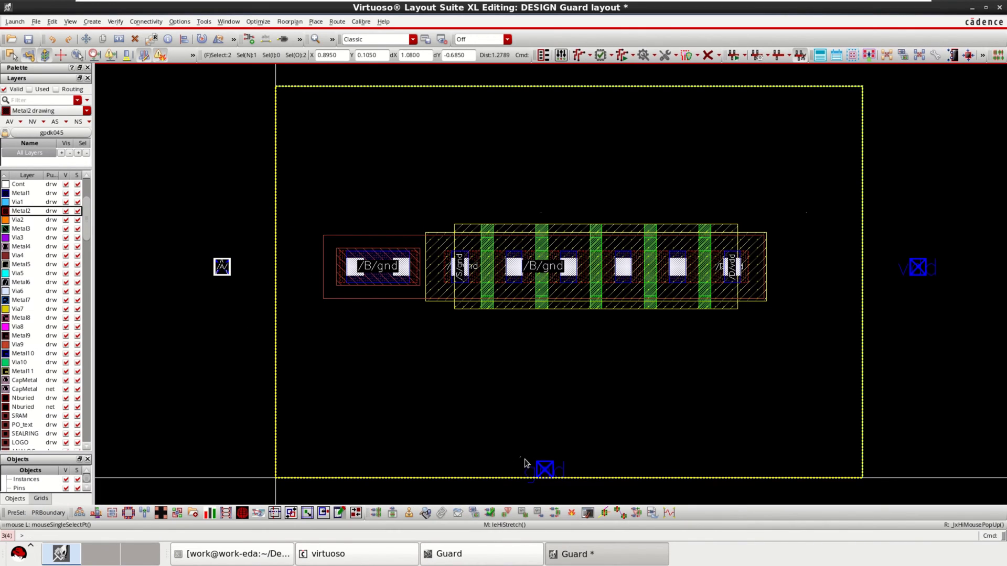
left_click(602, 496)
key("m")
left_click(545, 471)
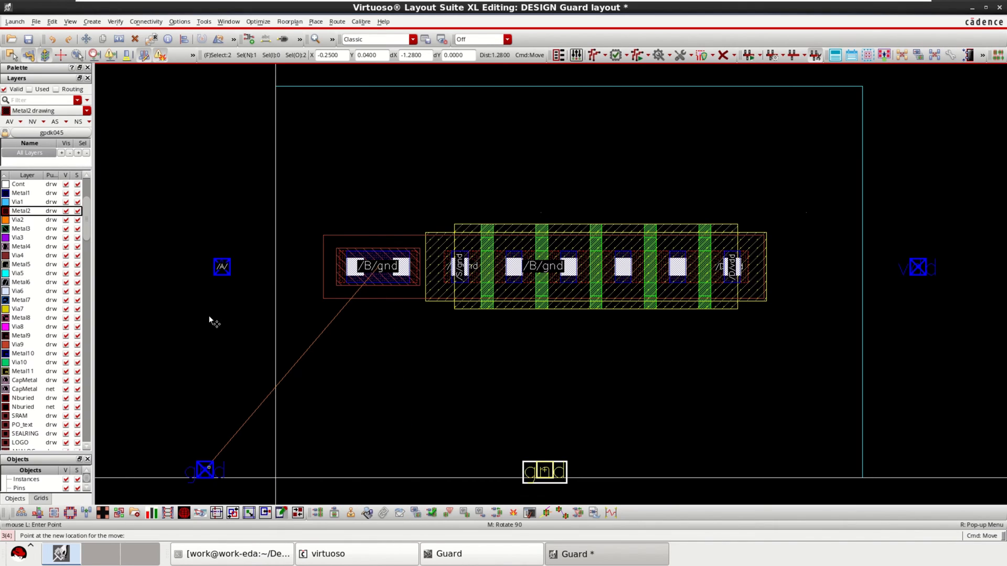
left_click(211, 319)
left_click(171, 326)
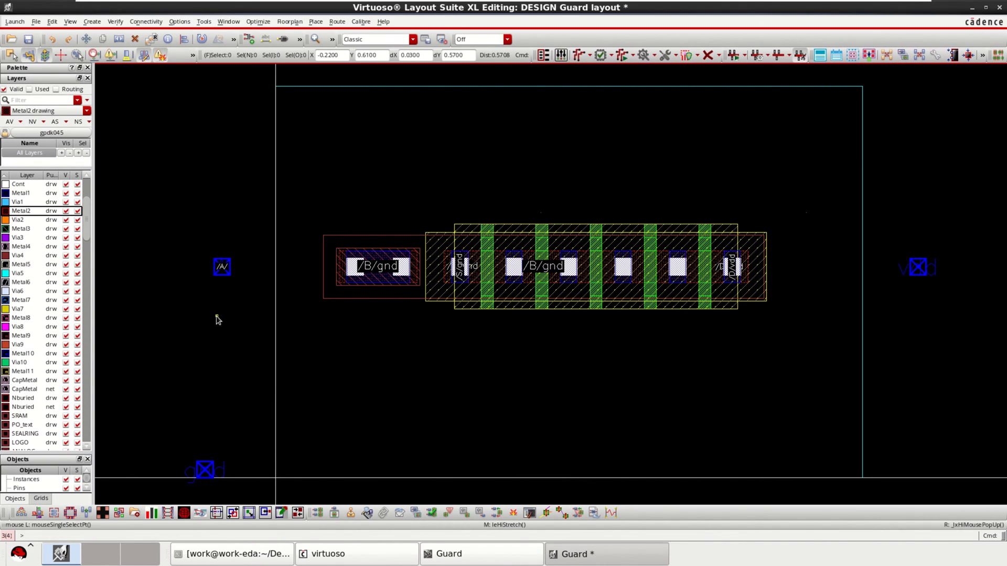
- Select the nmos1v instance to inspect its placement
scroll(387, 292, "right", 1, "shift")
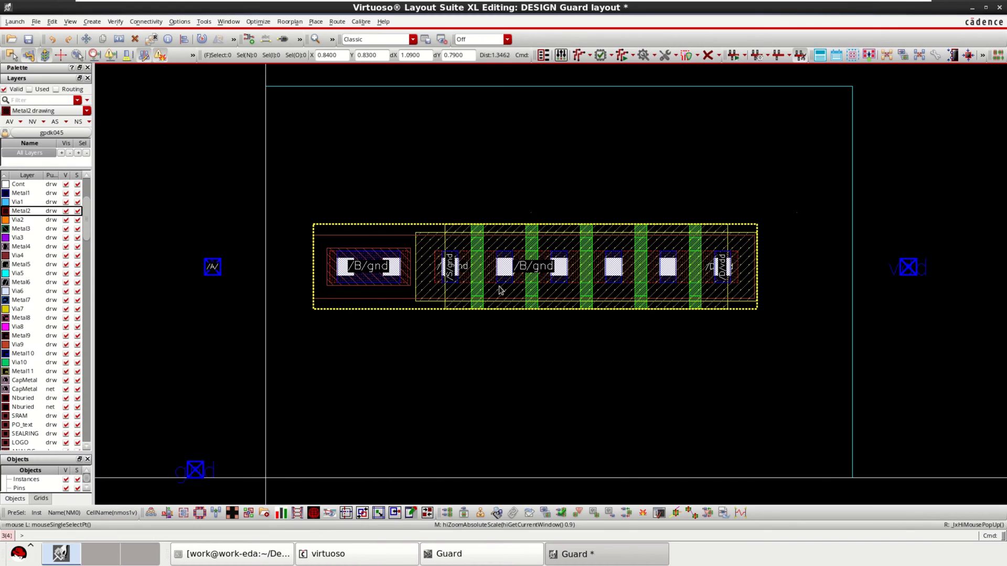
left_click(473, 267)
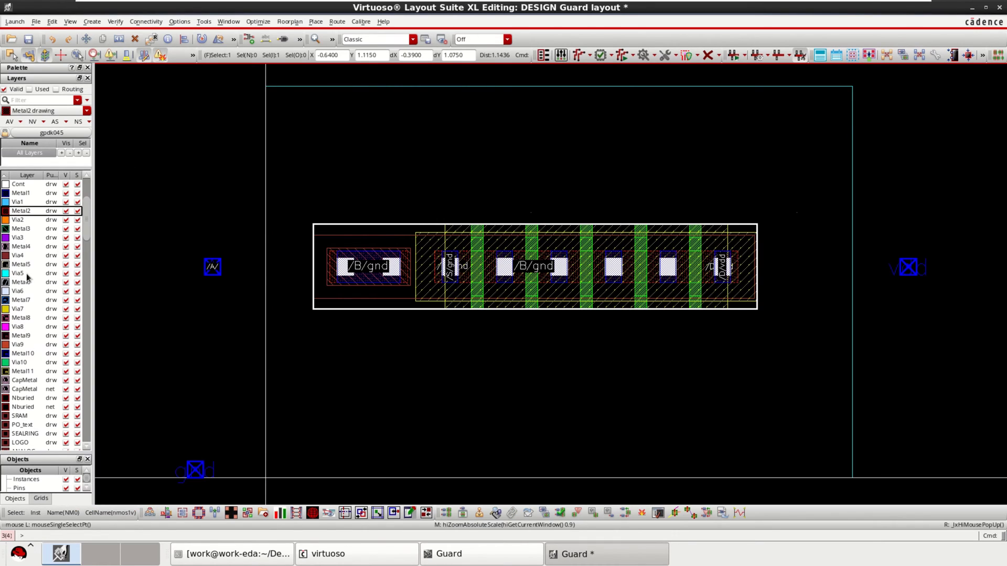
scroll(41, 219, "up", 4)
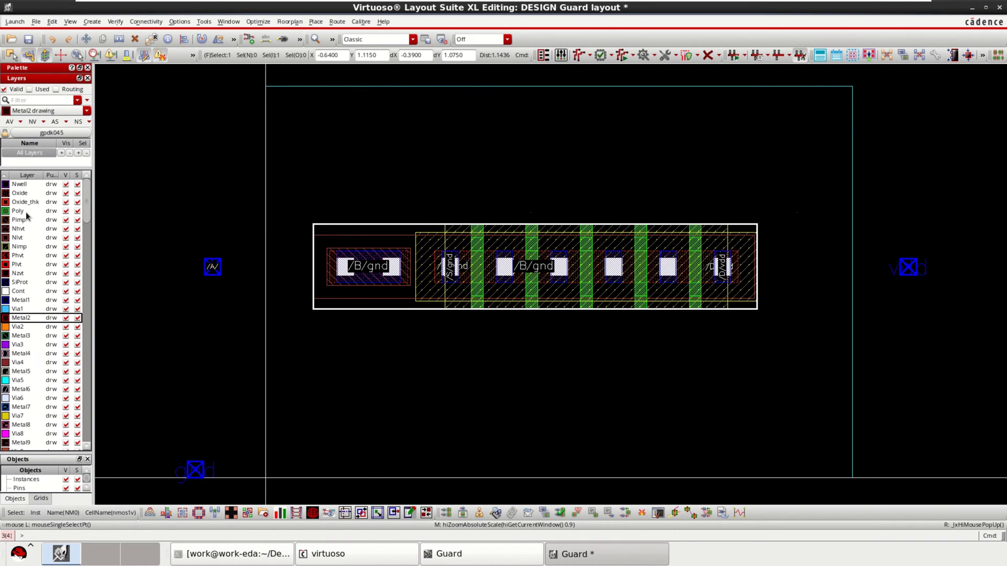
- Draw a Poly wire down from the first gate finger and copy it to another gate
left_click(19, 211)
key("p")
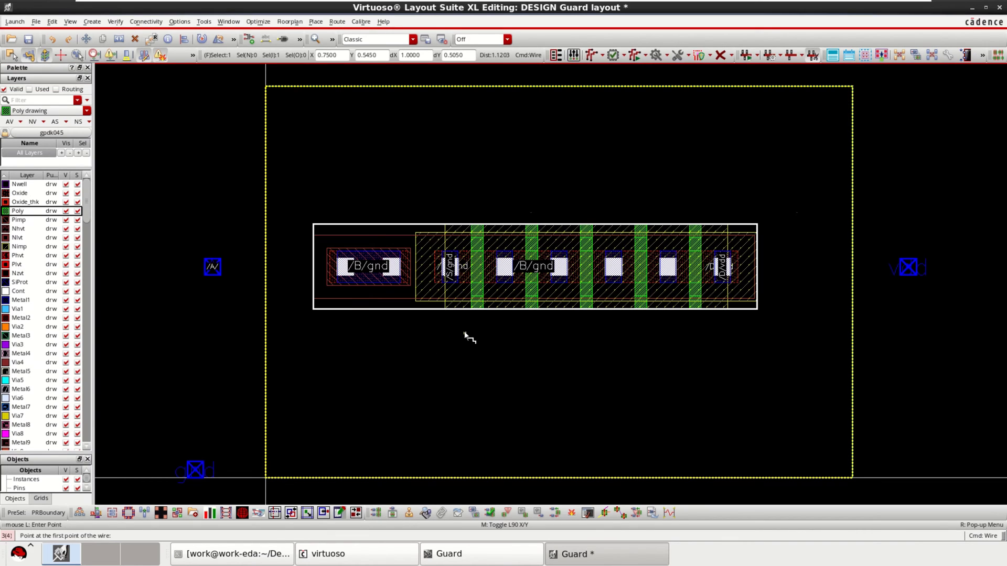
scroll(479, 299, "up", 3, "ctrl")
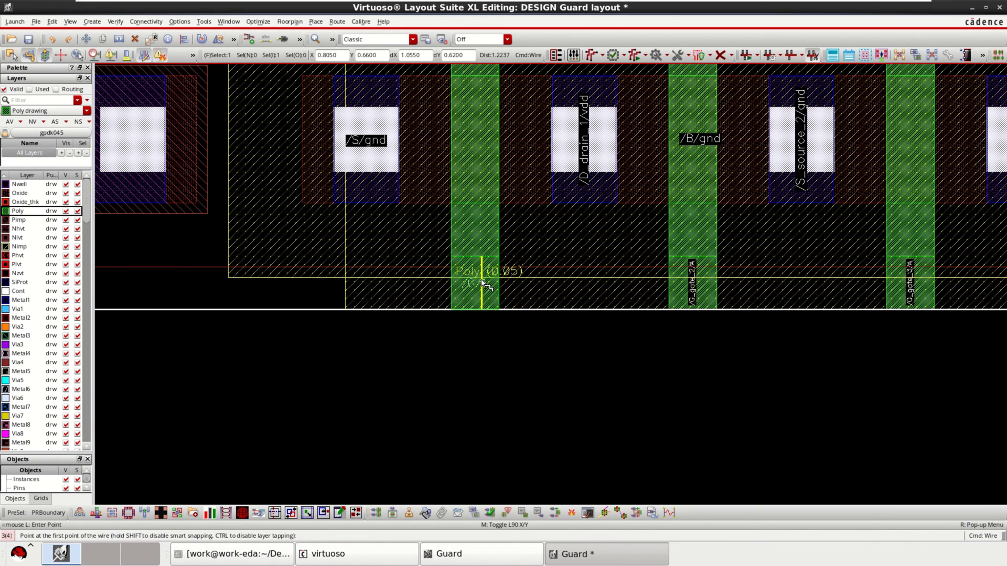
left_click(496, 365)
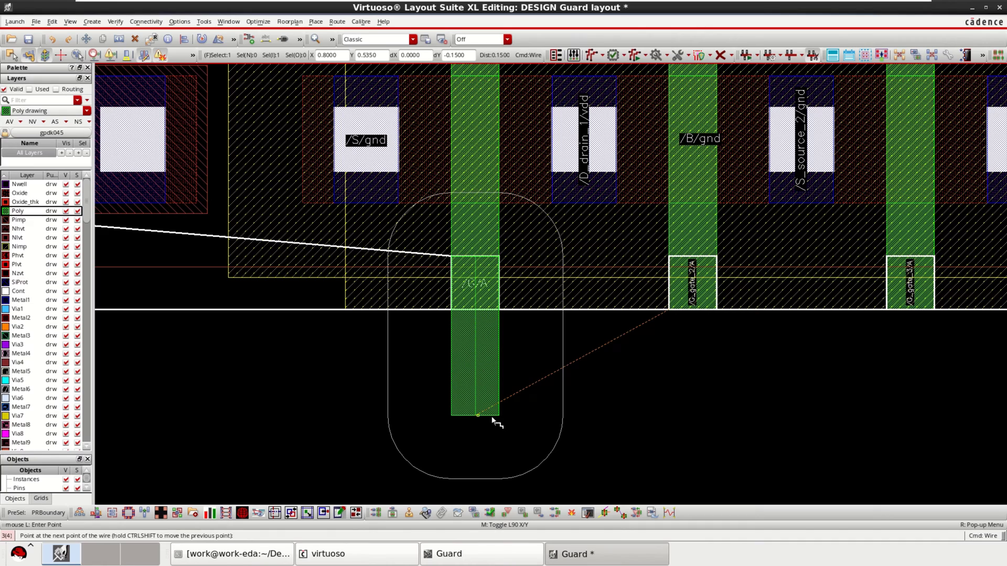
scroll(493, 419, "down", 2, "ctrl")
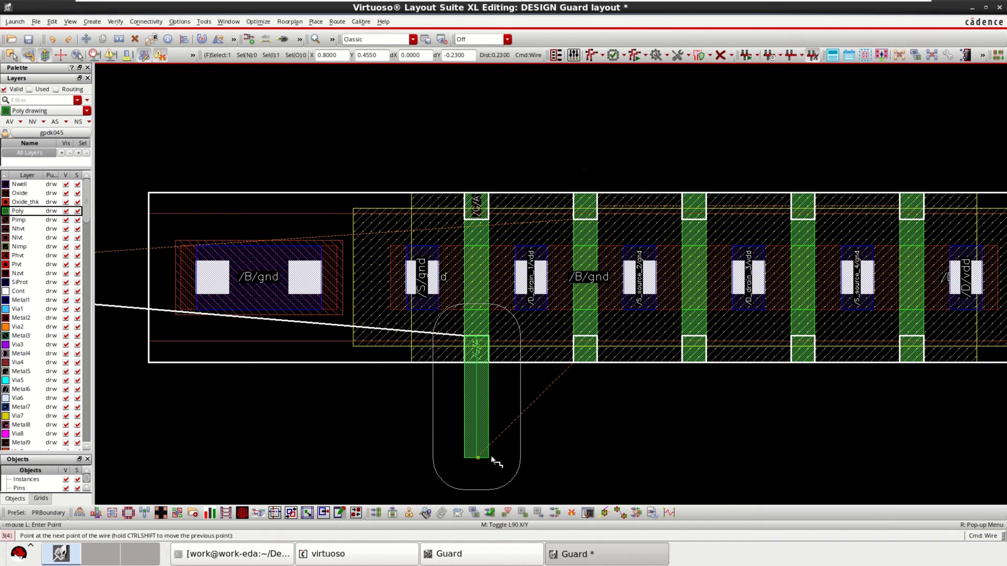
double_click(492, 458)
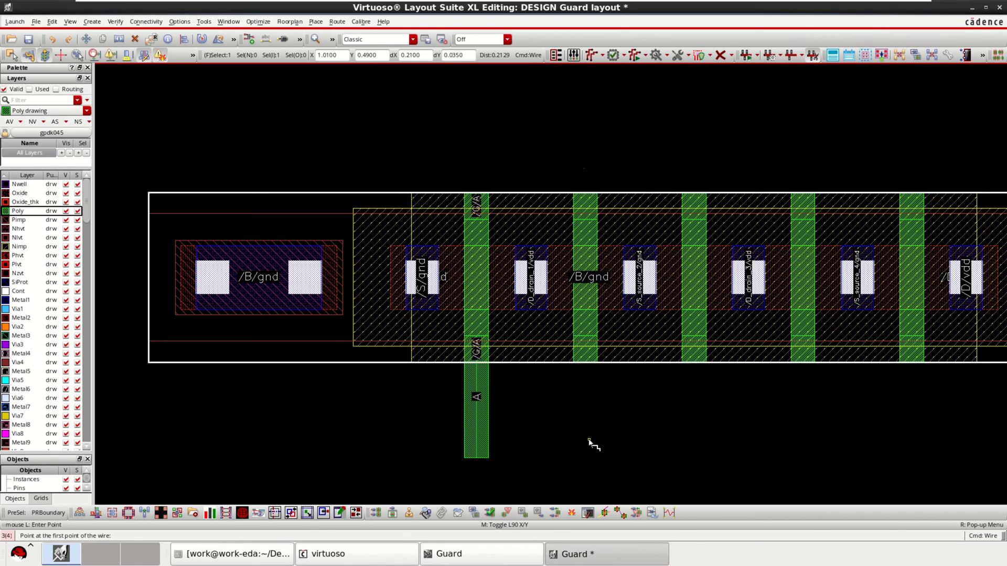
key("Escape")
left_click(477, 440)
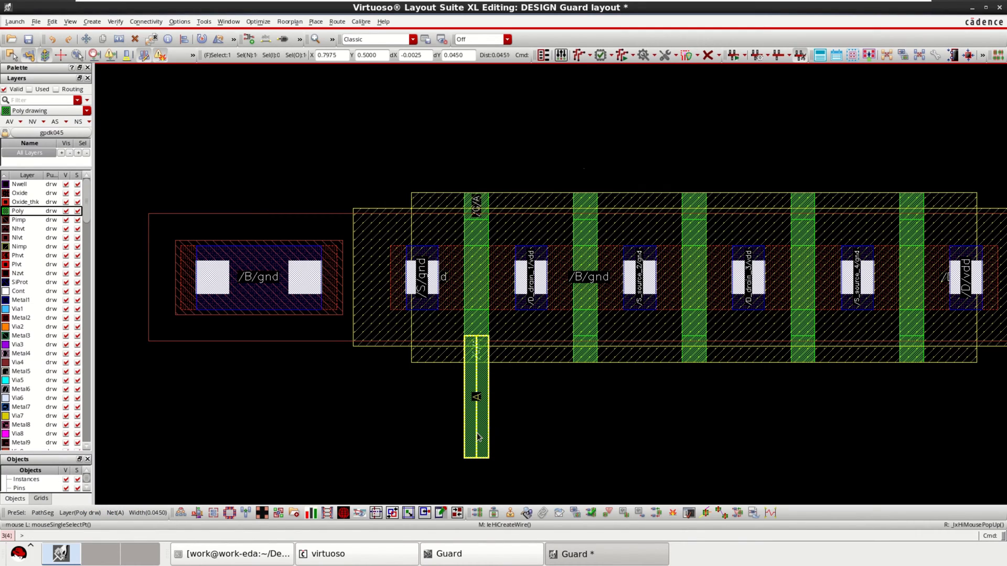
key("c")
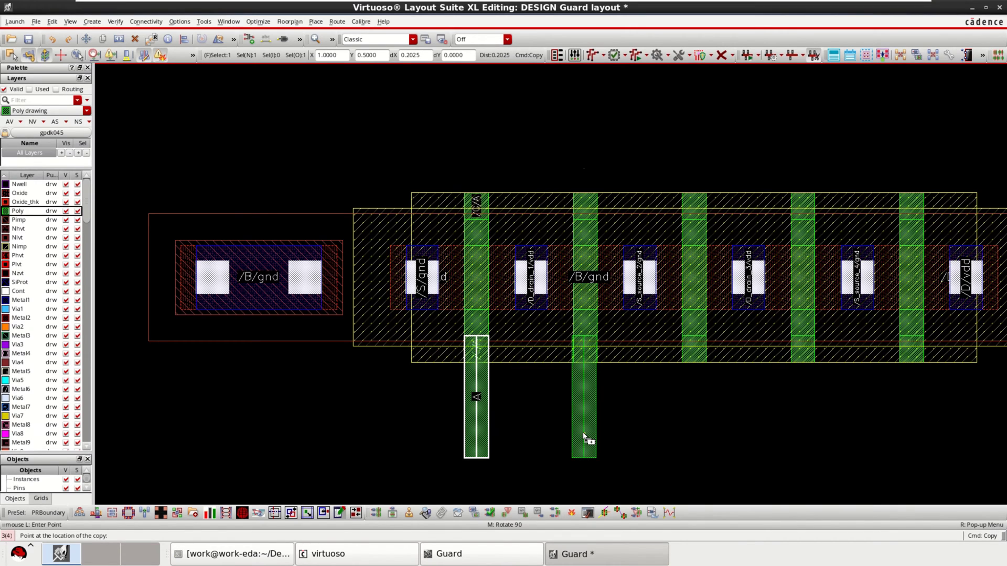
scroll(584, 435, "up", 1, "ctrl")
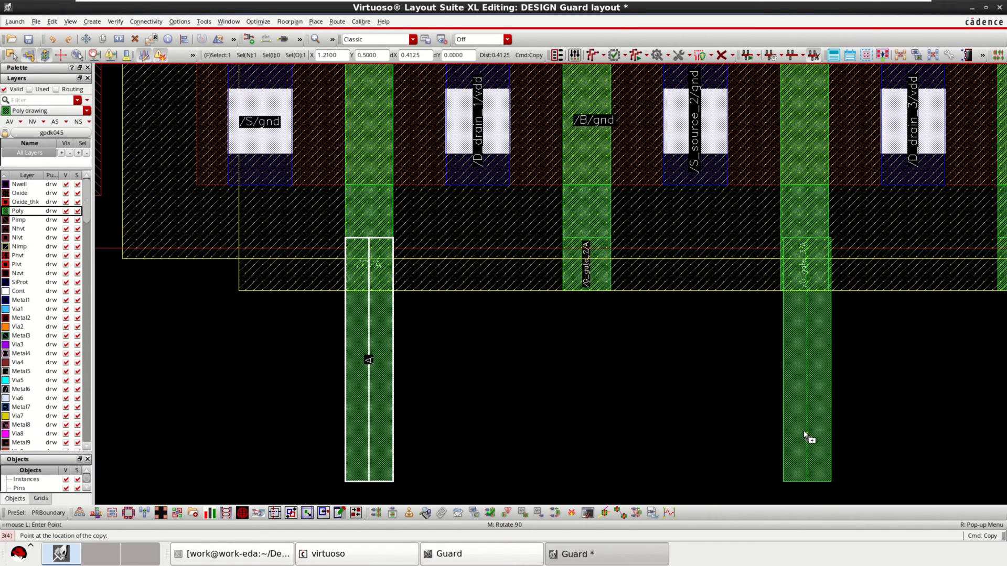
left_click(804, 431)
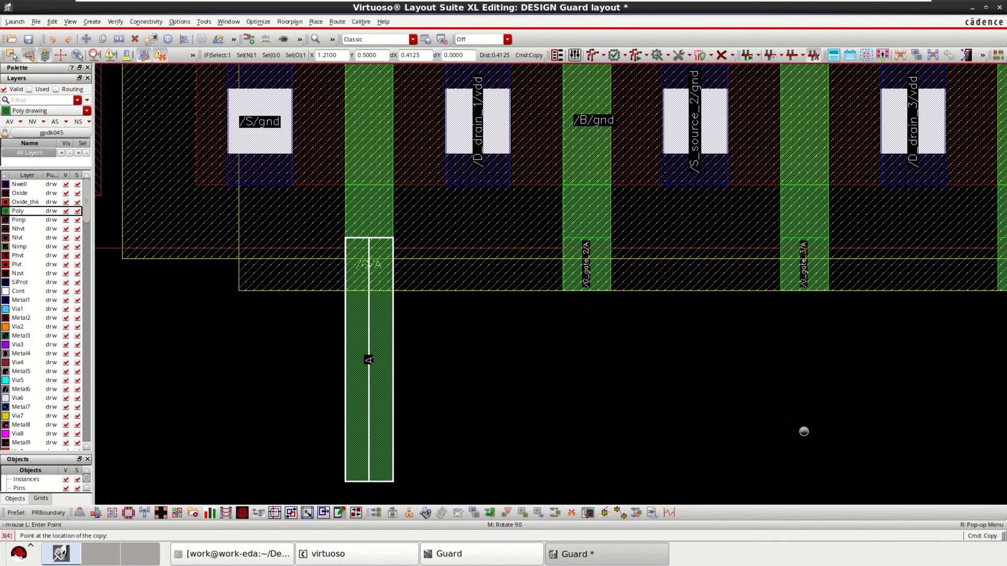
key("Escape")
left_click(572, 350)
- Draw Poly wires down from the second through fifth gate fingers, then fit the view
key("p")
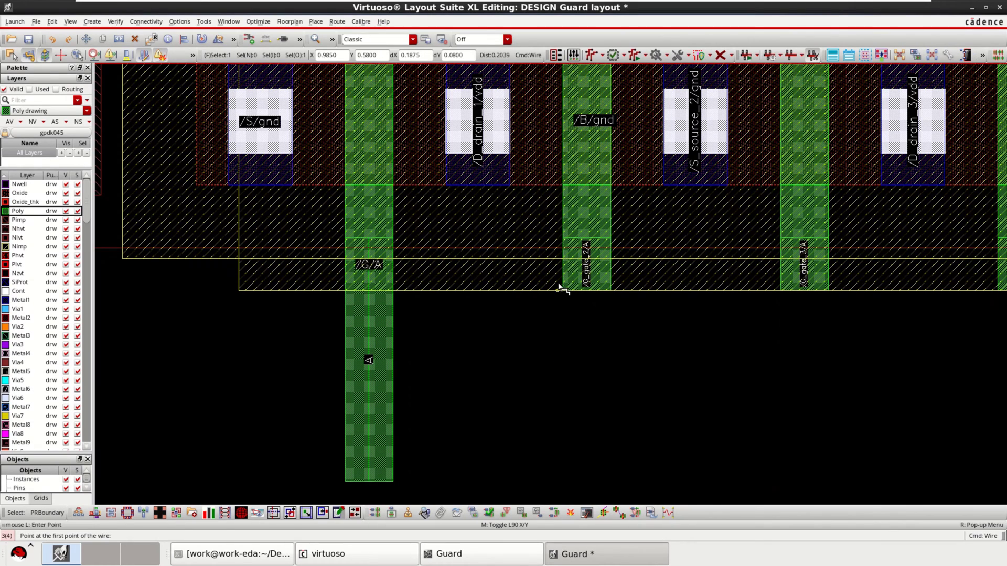
left_click(592, 241)
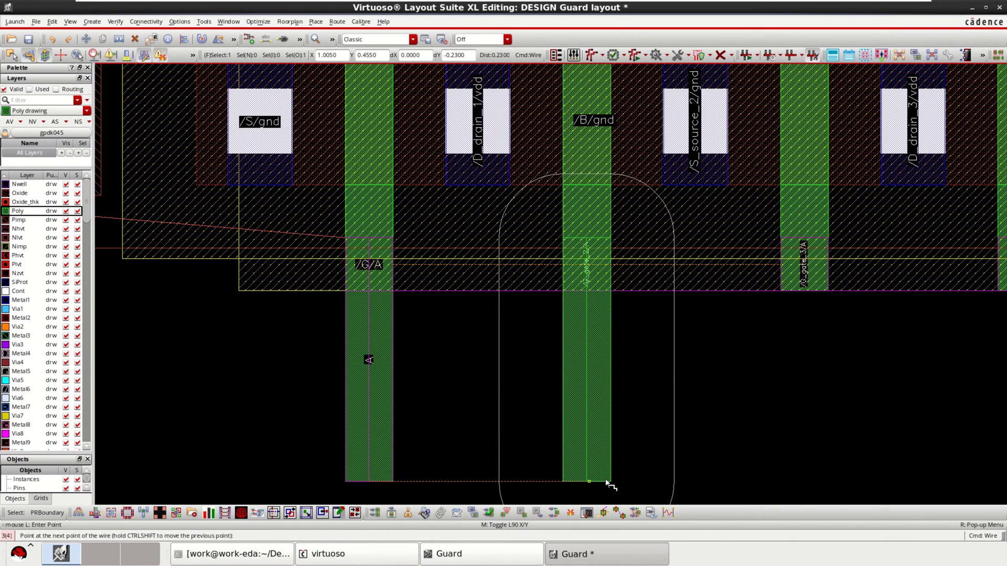
double_click(611, 482)
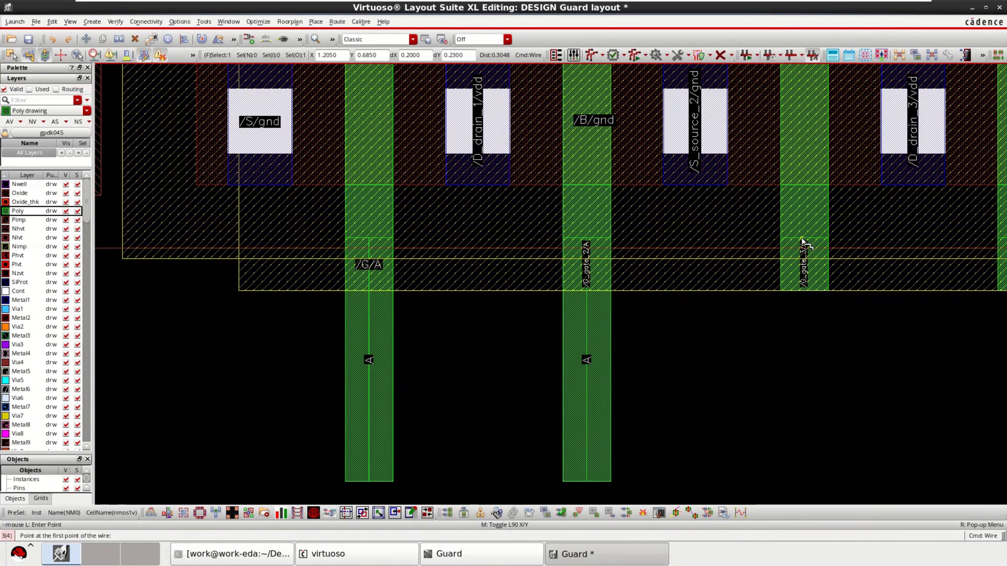
left_click(804, 240)
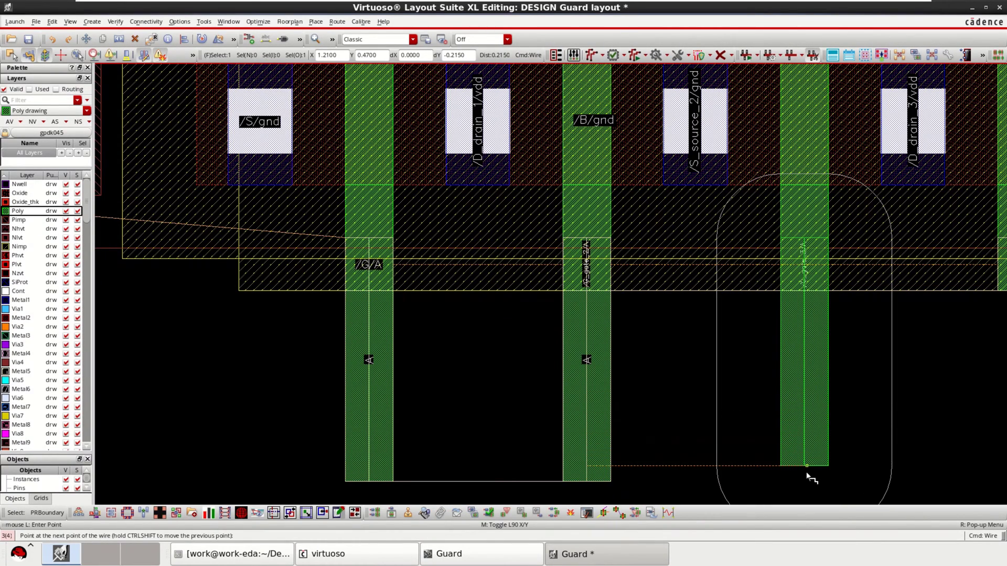
double_click(805, 482)
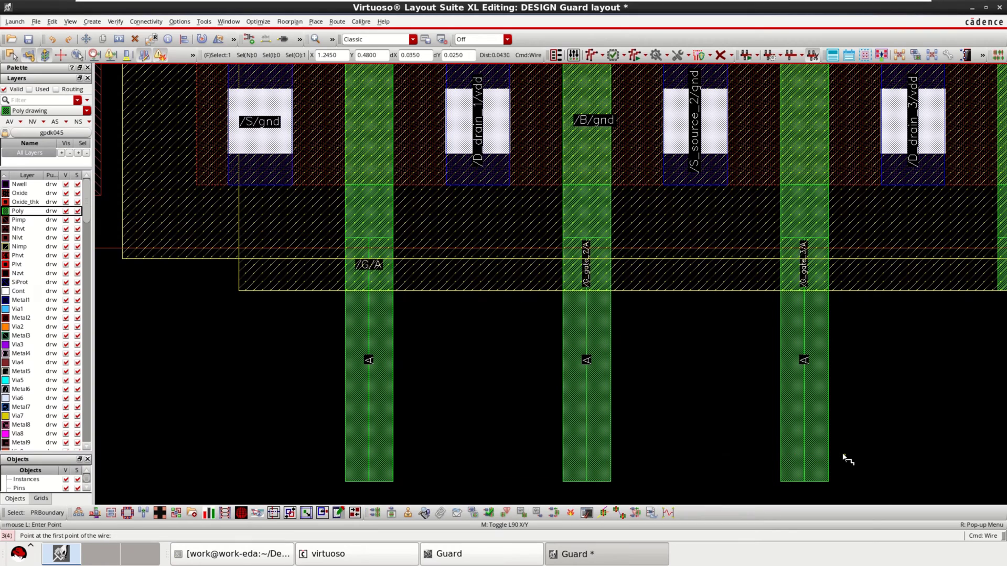
key("Right")
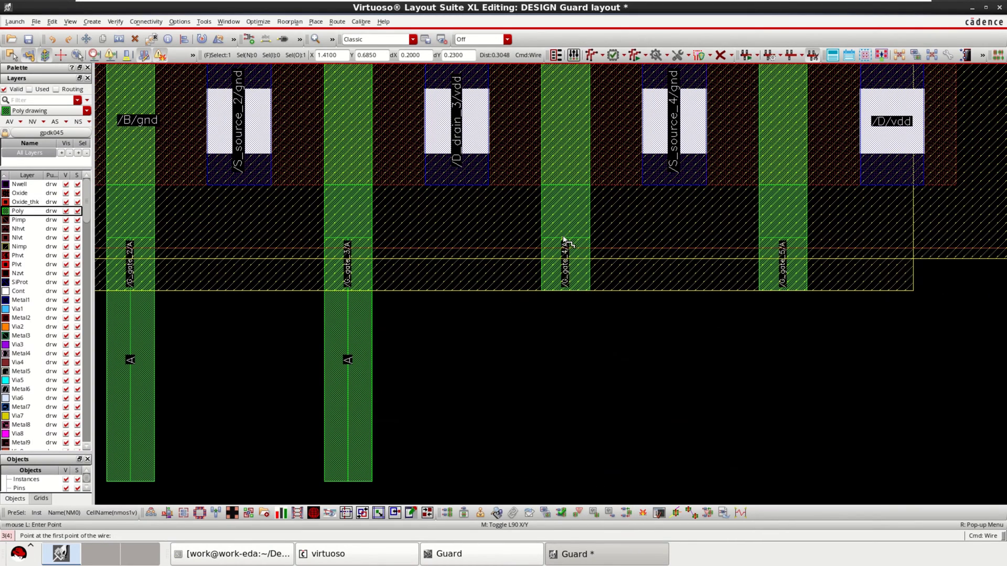
left_click(565, 240)
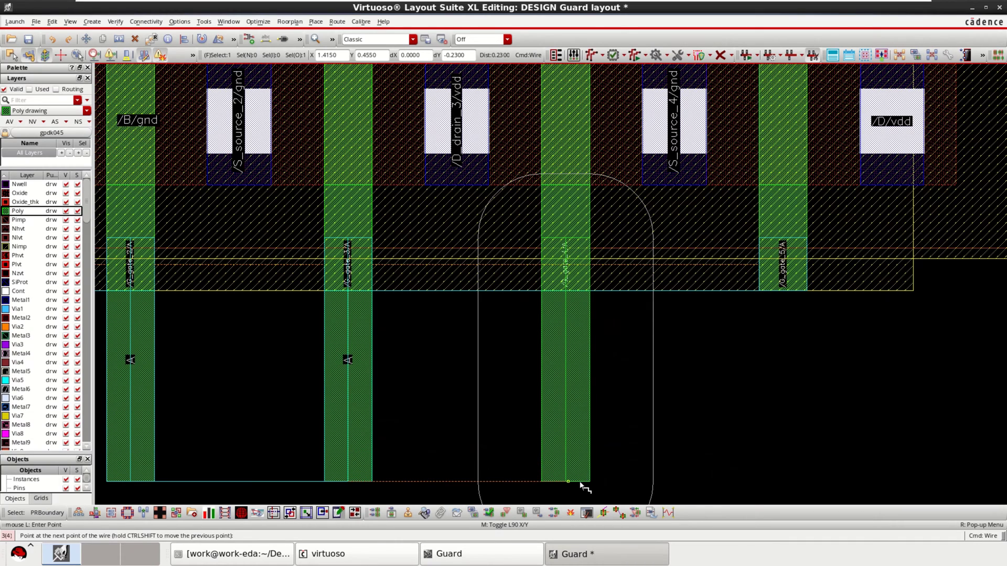
double_click(580, 483)
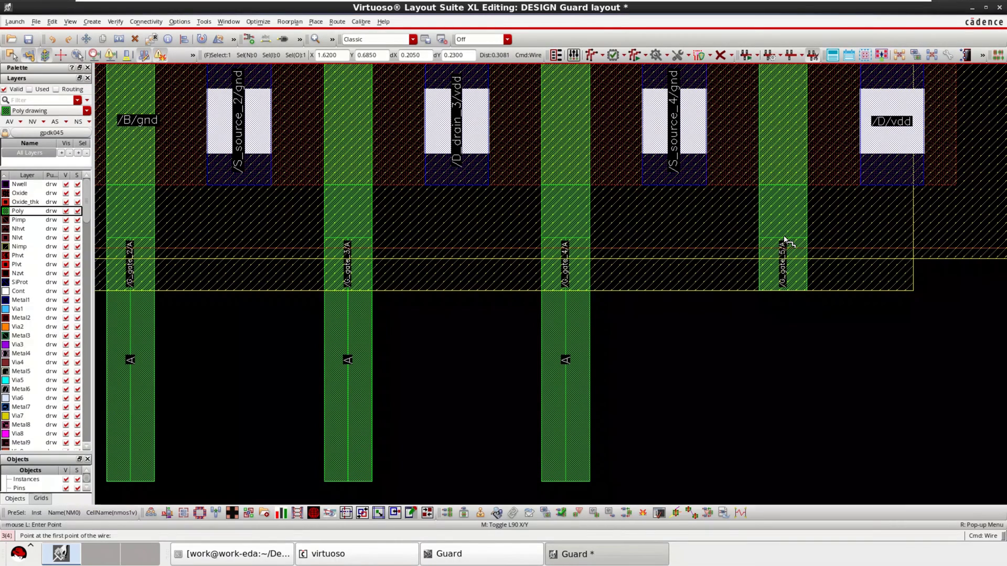
left_click(787, 300)
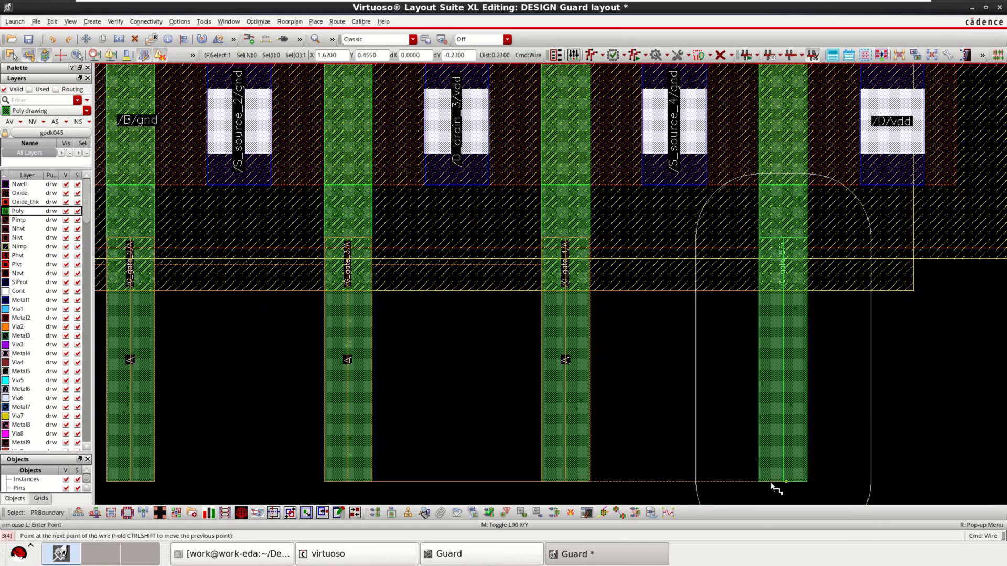
double_click(773, 483)
key("f")
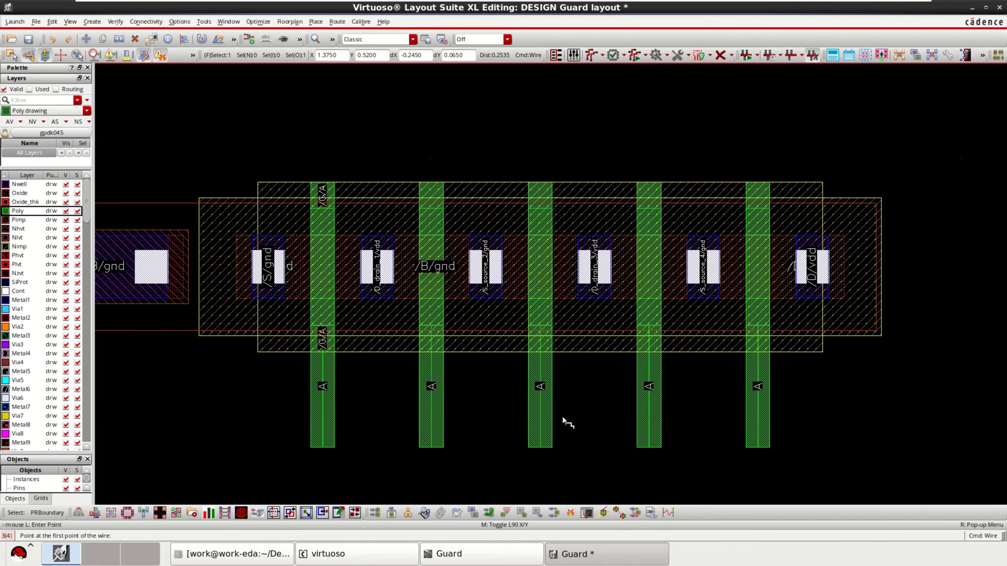
key("ctrl+z")
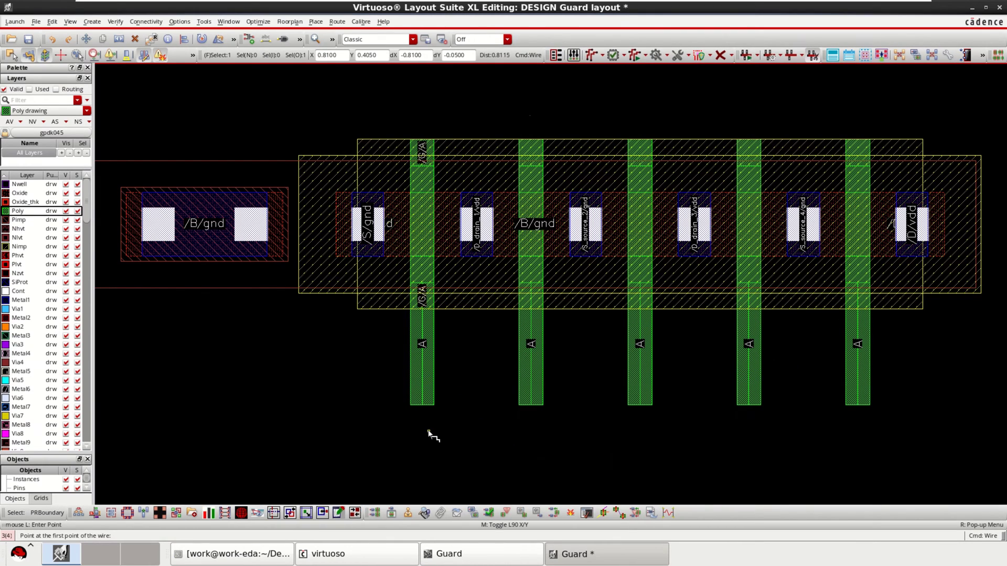
- Set up a single M1_PO via in Create Via and hide the dialog
key("o")
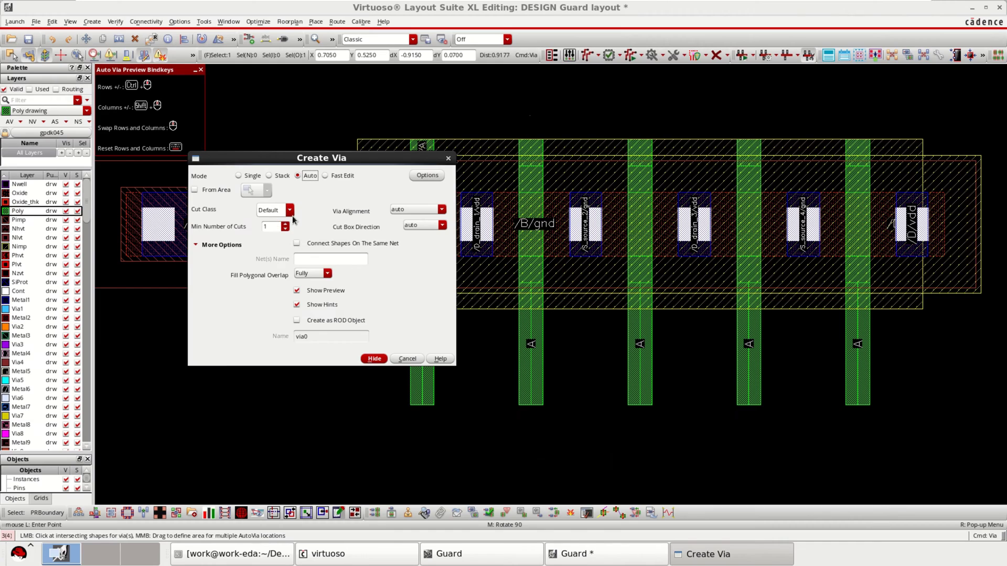
left_click(239, 177)
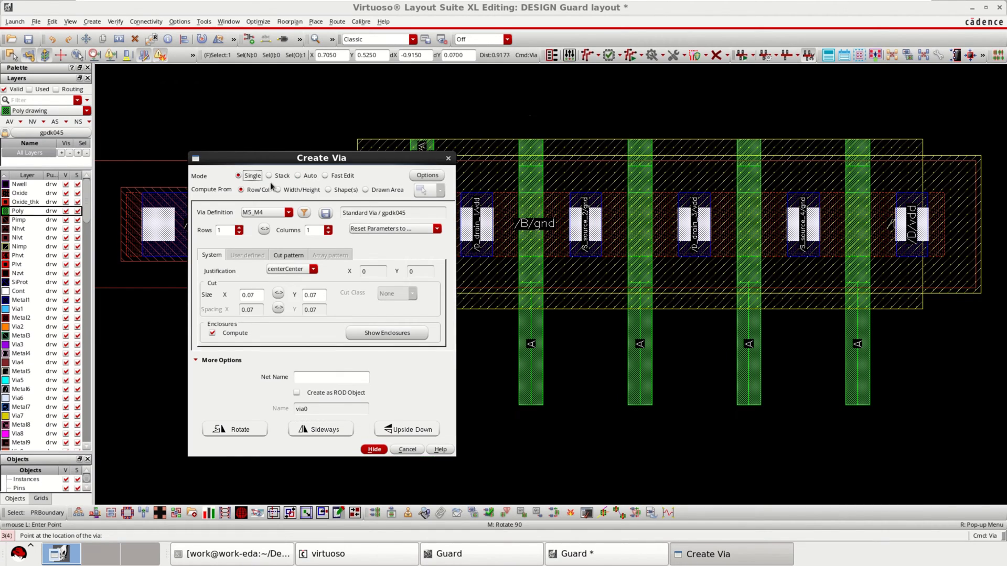
left_click(289, 213)
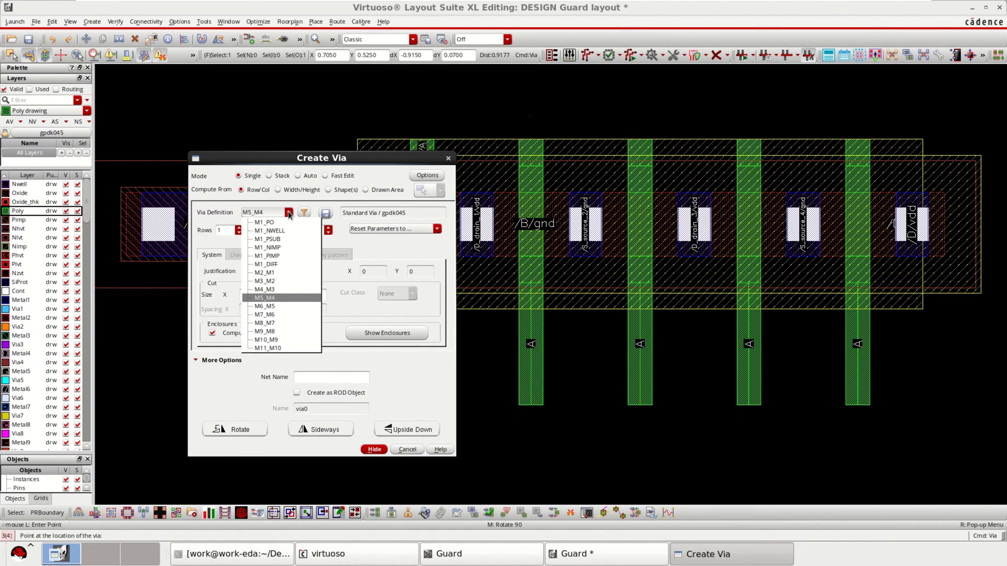
left_click(278, 224)
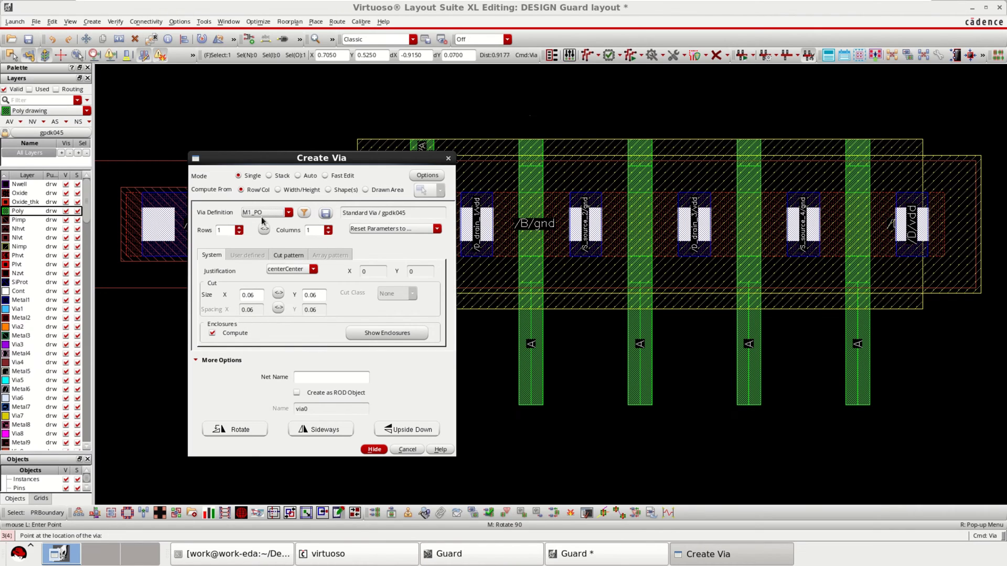
left_click(374, 449)
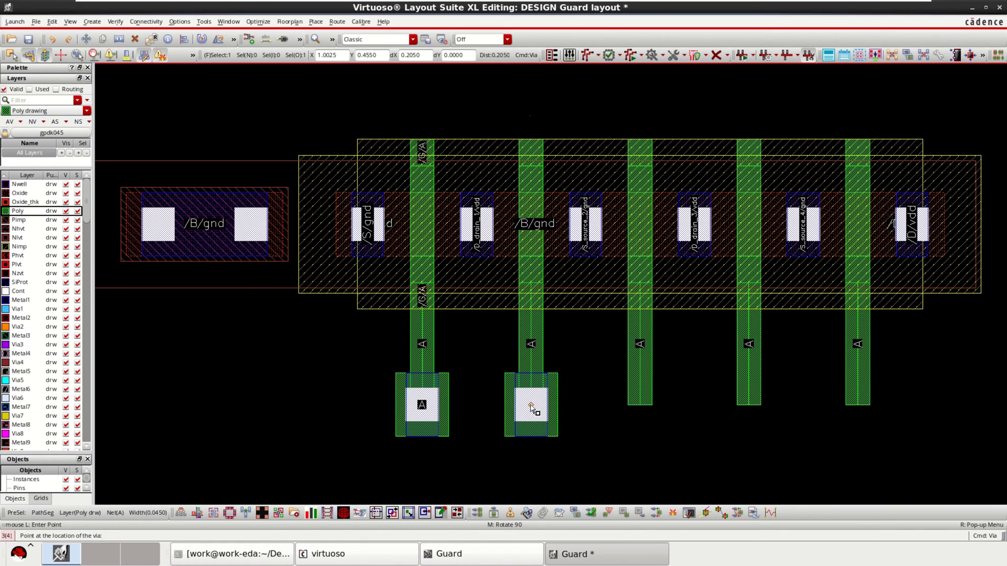
- Drop M1_PO vias at the bottom ends of gate extensions two through five
left_click(532, 407)
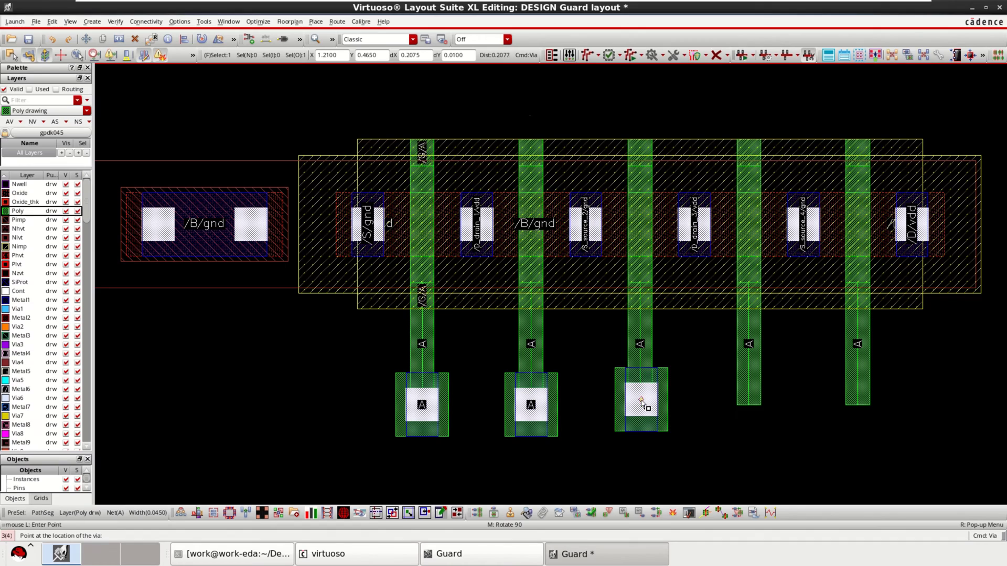
left_click(641, 407)
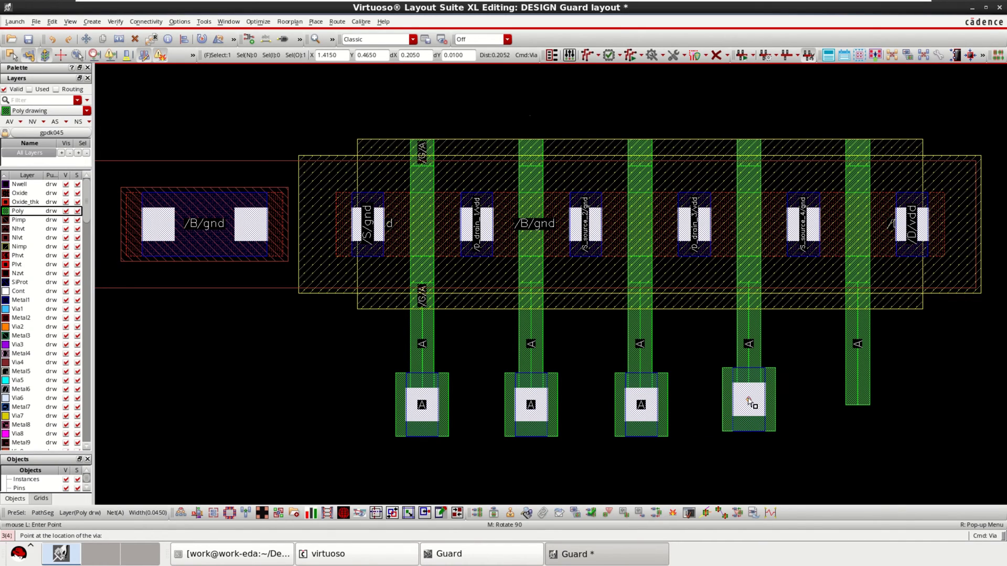
left_click(749, 401)
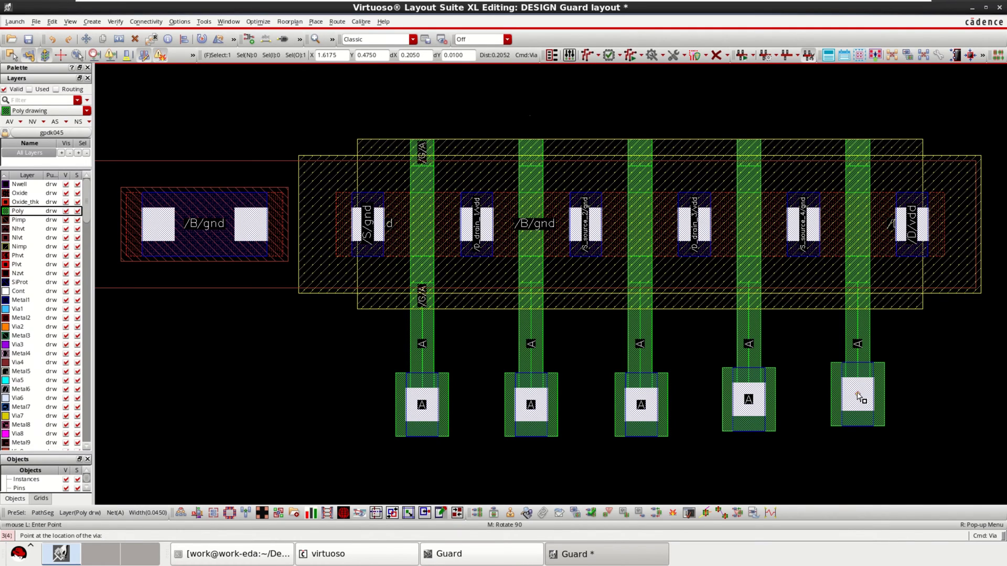
left_click(858, 397)
key("Escape")
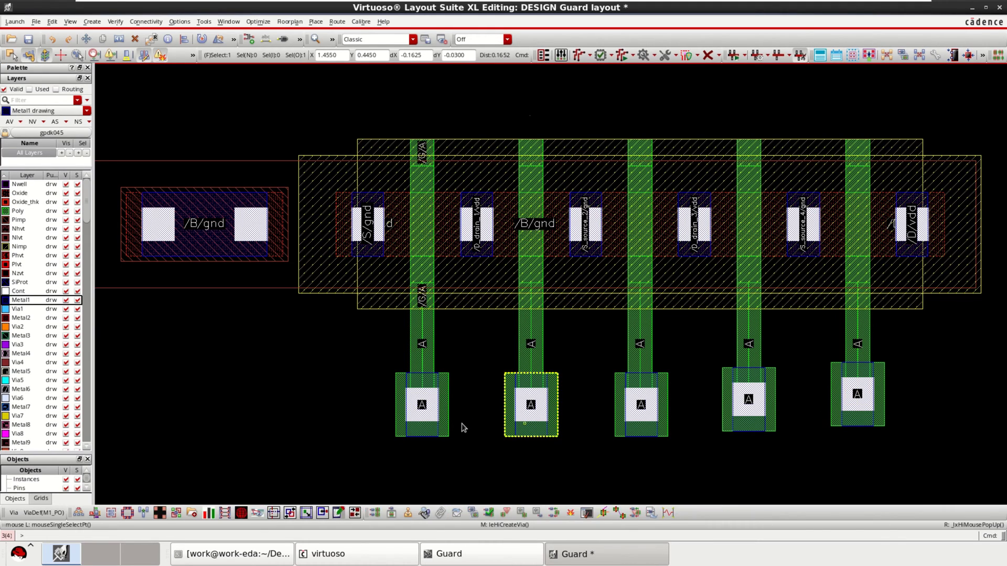
- Draw a Metal1 wire from the leftmost gate via to just past the rightmost via
key("p")
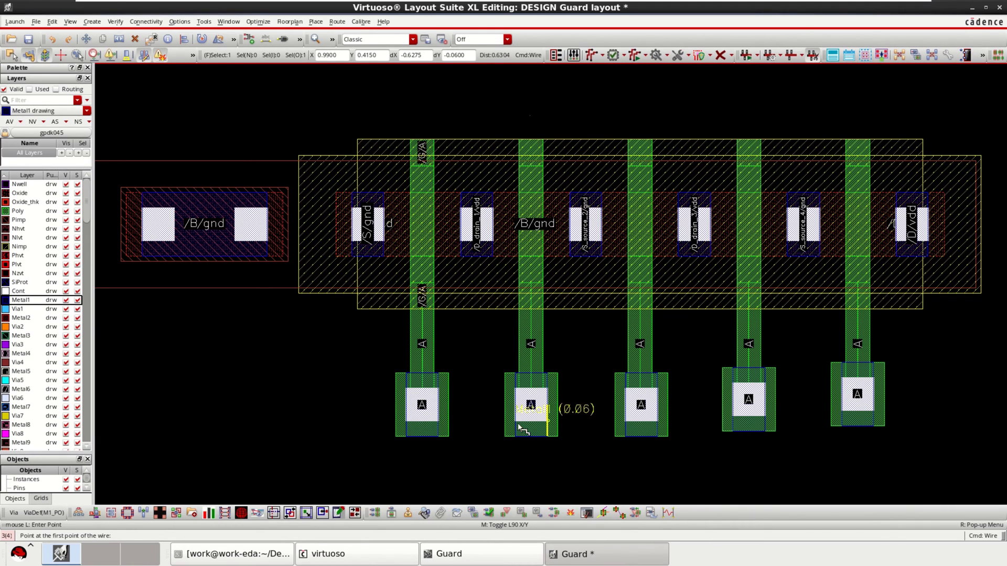
left_click(455, 410)
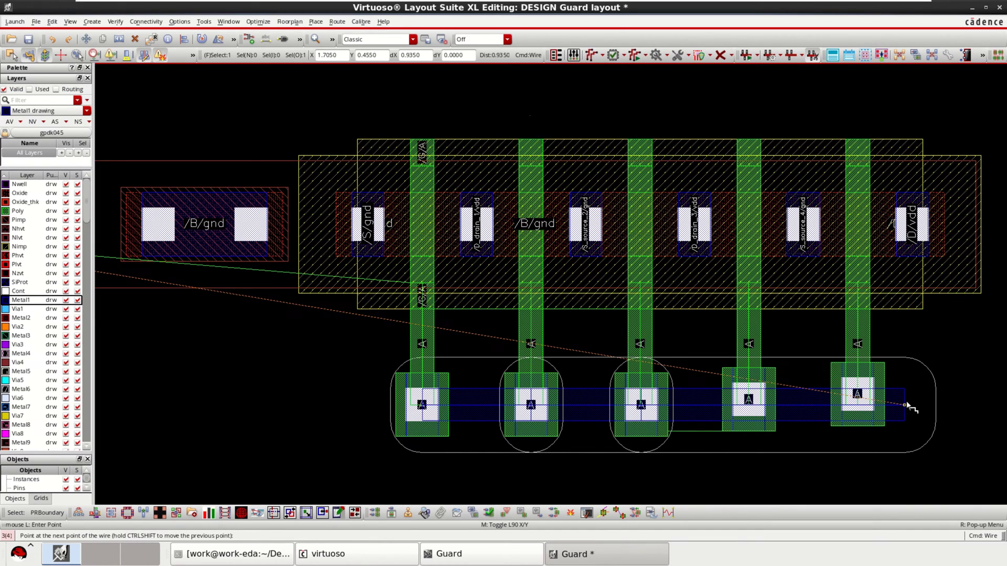
double_click(956, 405)
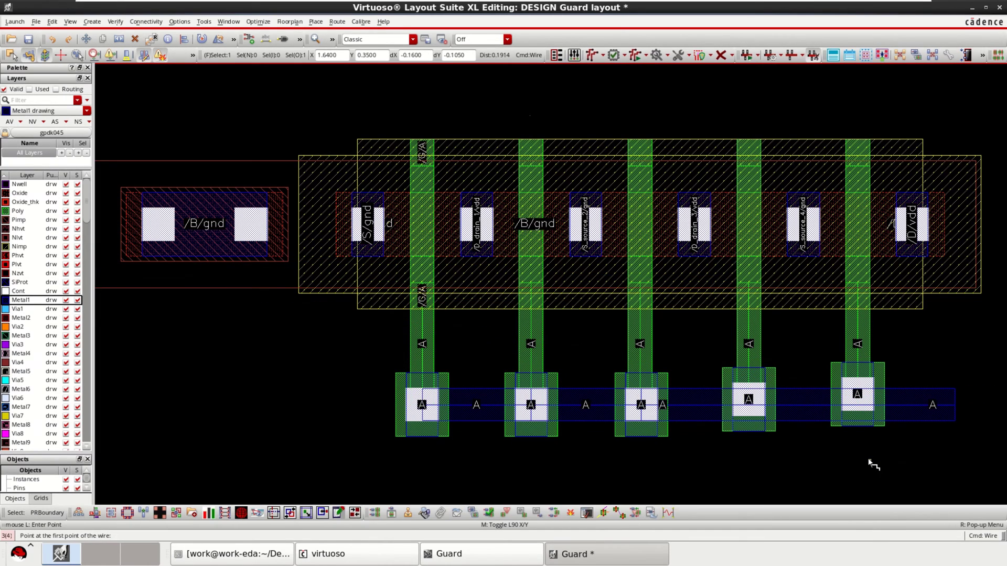
key("Escape")
- Lower the gate-5 poly contact into line with the other gate contacts
scroll(835, 447, "up", 3, "ctrl")
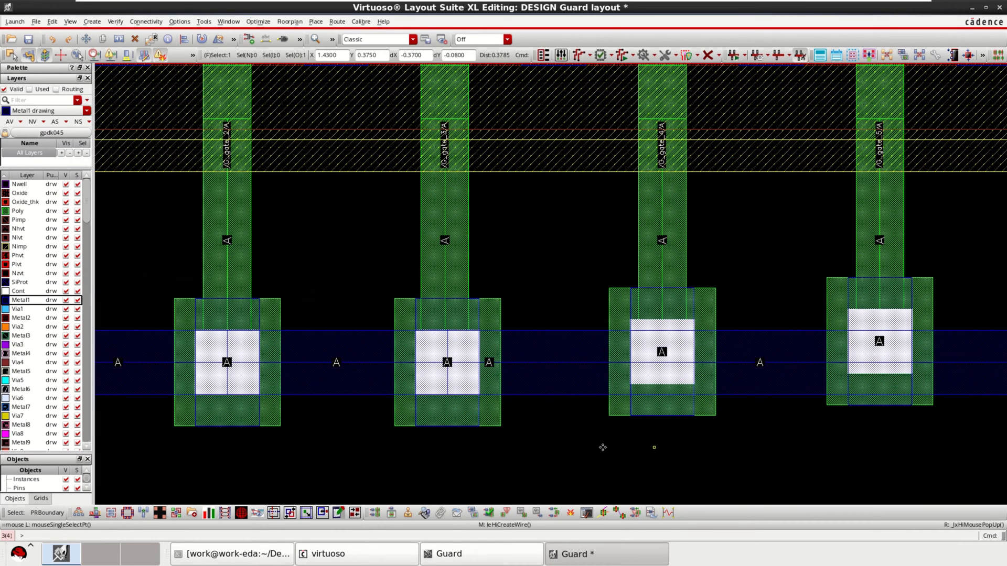
left_click(700, 313)
key("m")
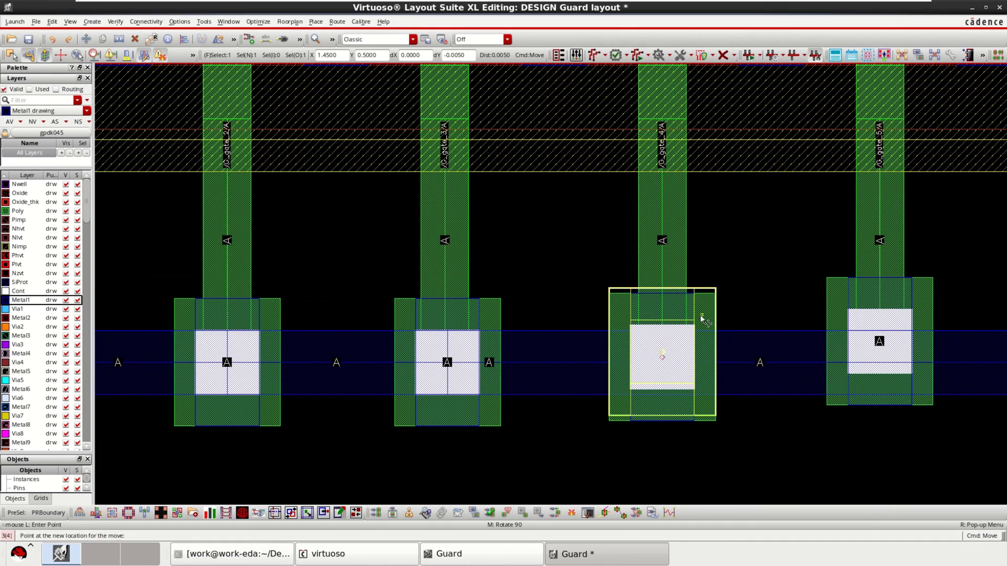
key("Escape")
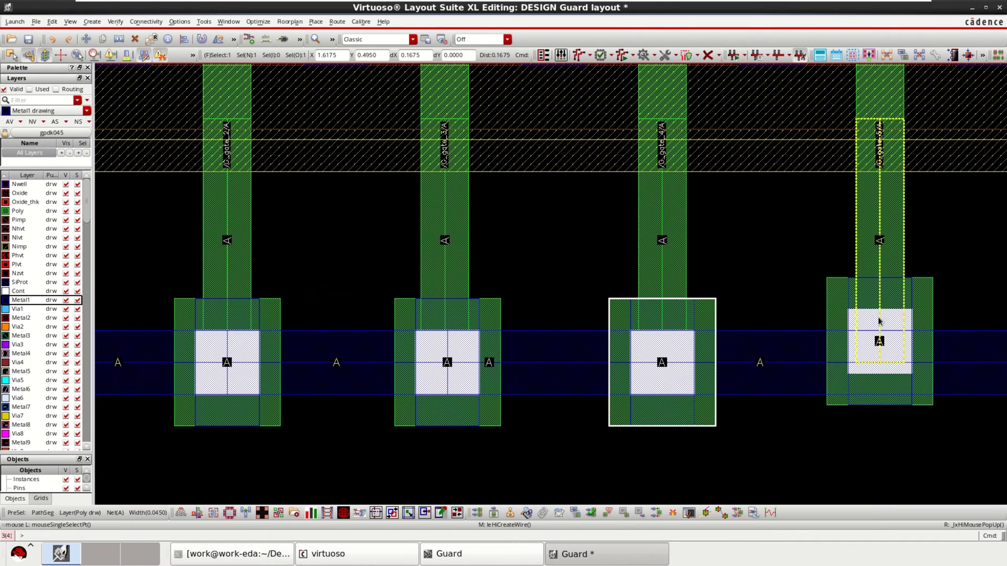
left_click(920, 297)
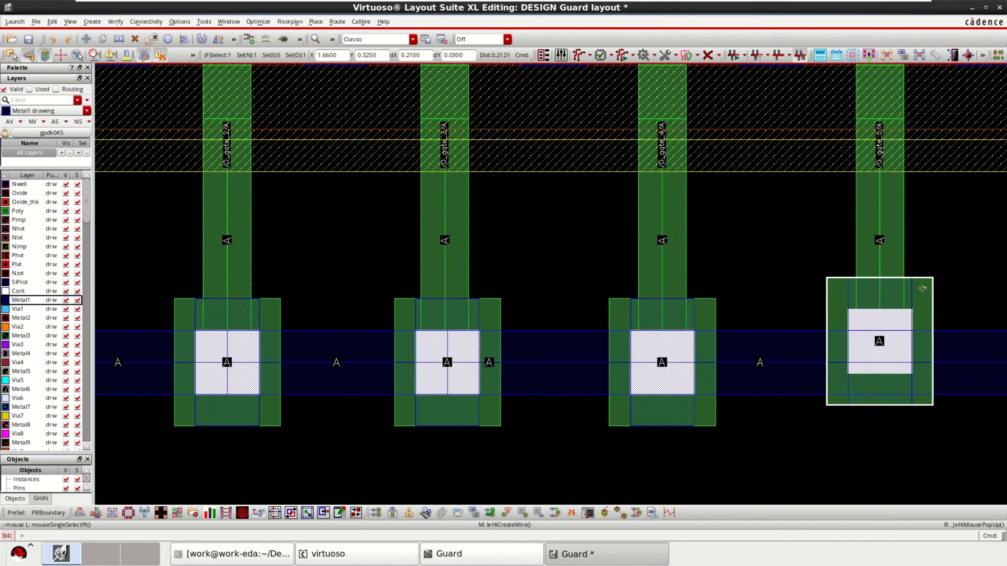
left_click_drag(923, 292, 922, 311)
left_click(923, 311)
key("f")
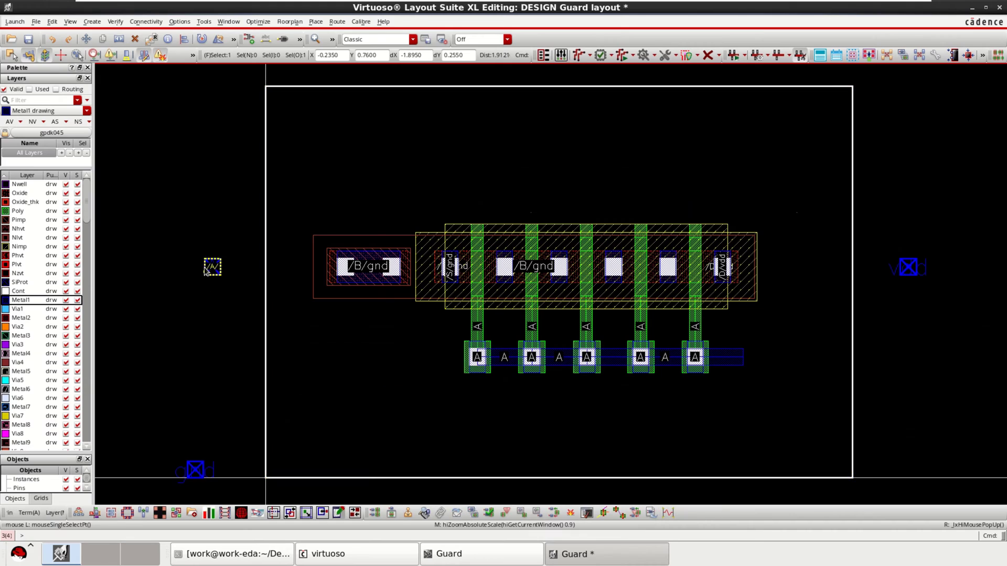
- Move the A pin from the left side of the layout to the right of the devices
scroll(210, 278, "up", 1, "ctrl")
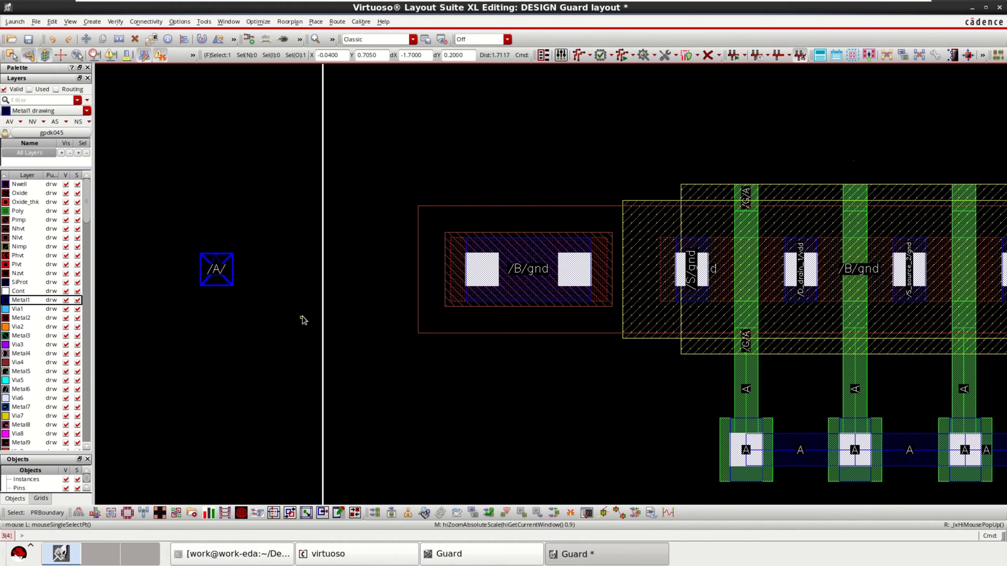
key("f")
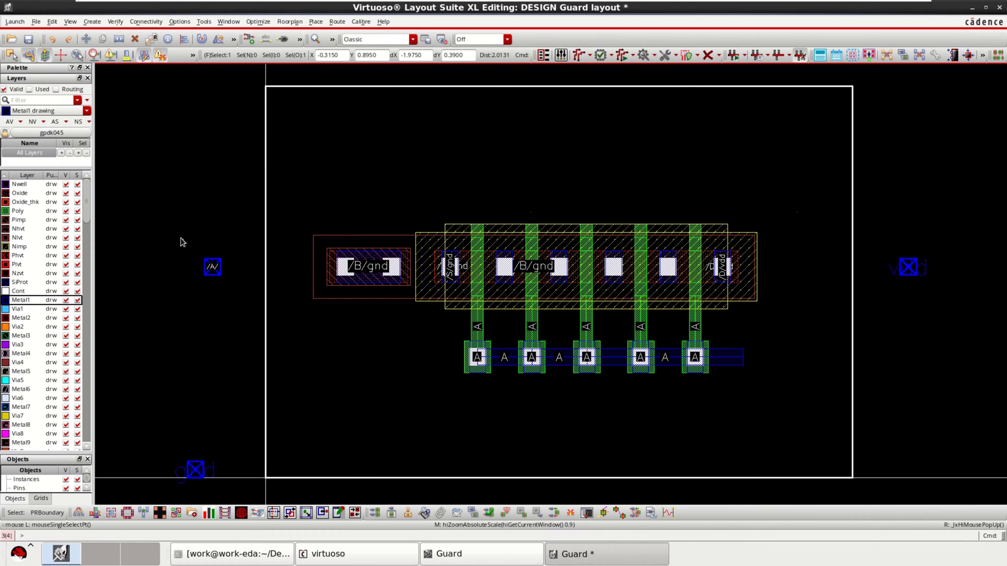
left_click_drag(181, 237, 228, 284)
key("m")
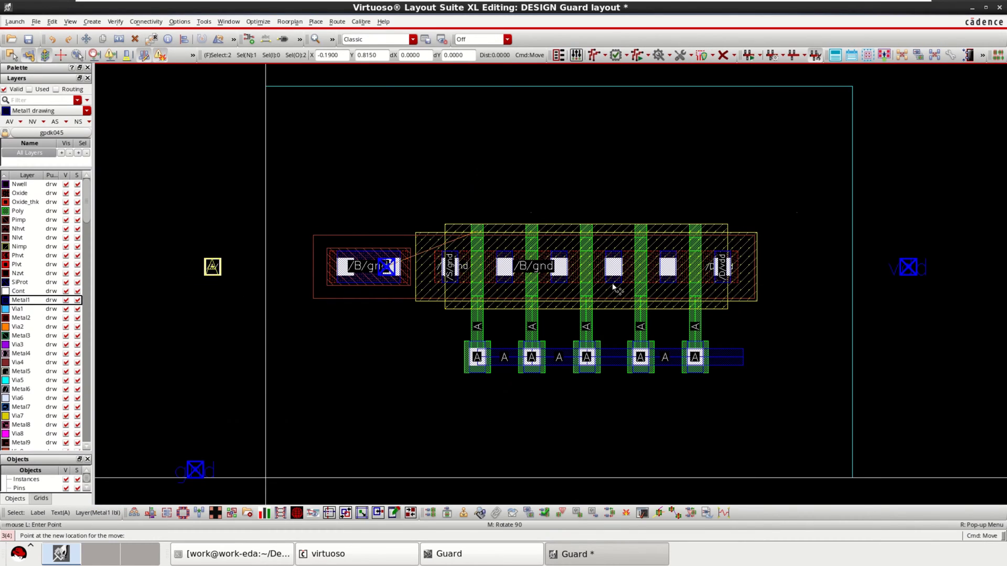
left_click(787, 294)
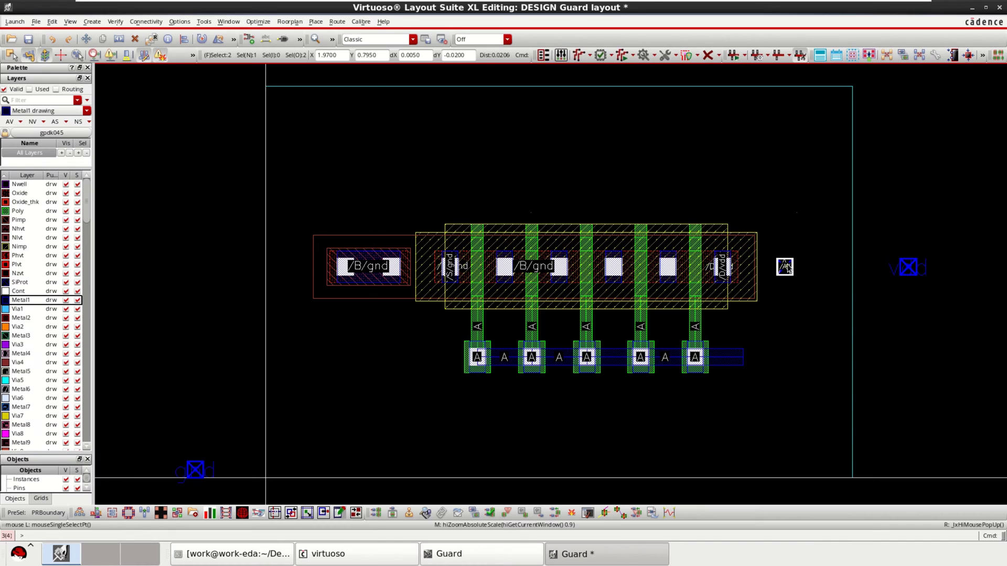
- Reselect the A pin and nudge its position slightly
left_click_drag(880, 338, 744, 259)
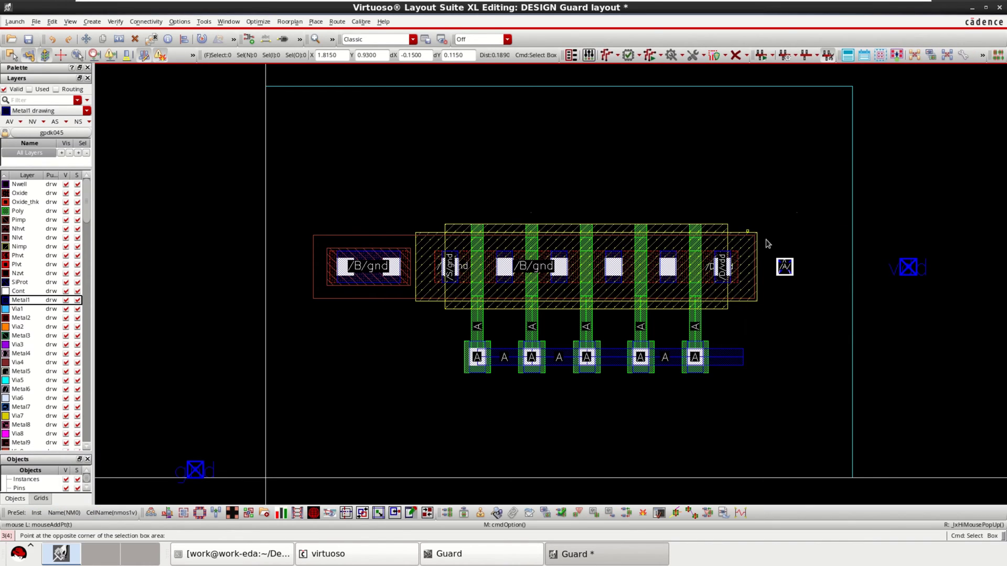
left_click(783, 267, "shift")
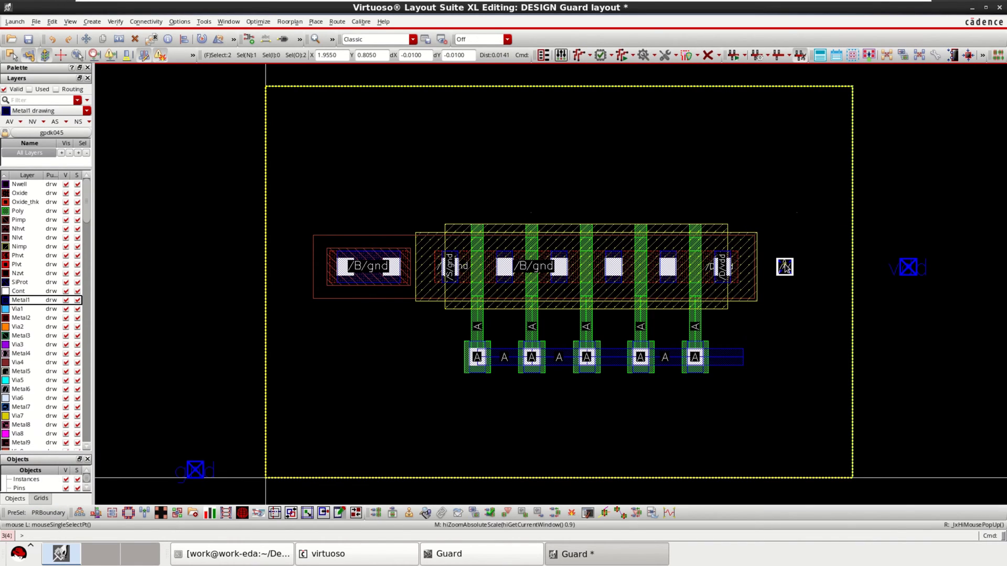
key("m")
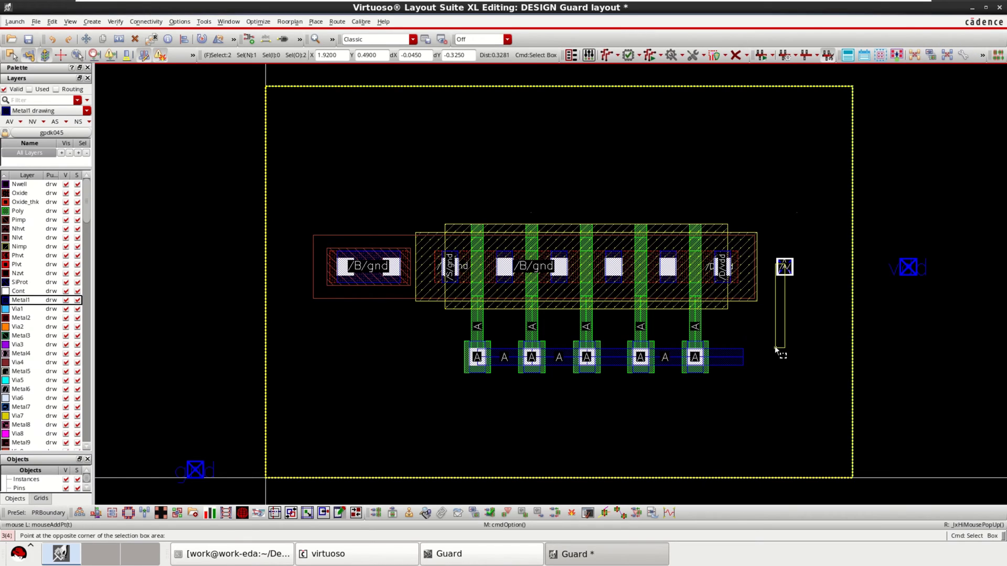
left_click(790, 270)
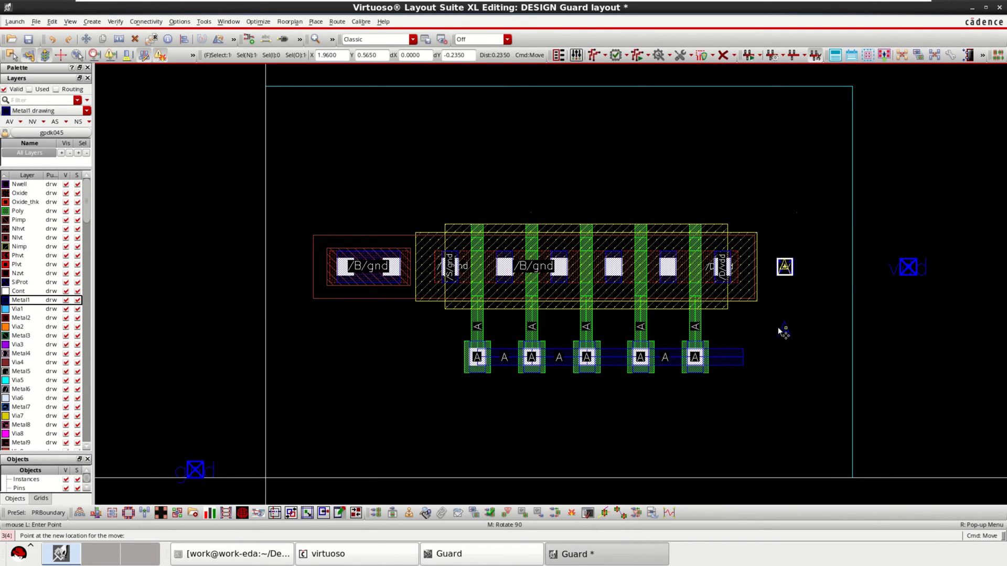
key("Escape")
left_click_drag(936, 348, 780, 238)
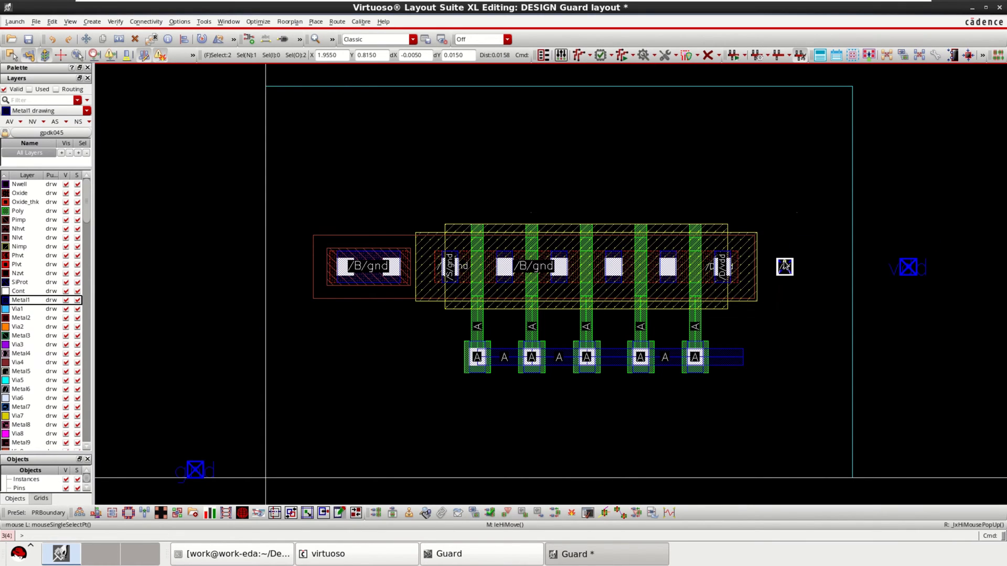
key("m")
left_click(783, 310)
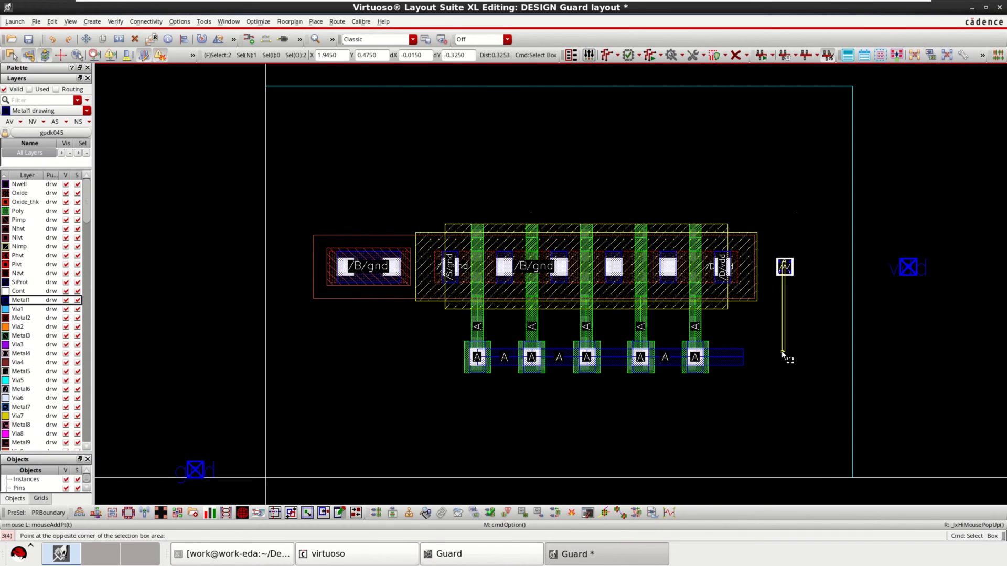
left_click(785, 347)
left_click(786, 268)
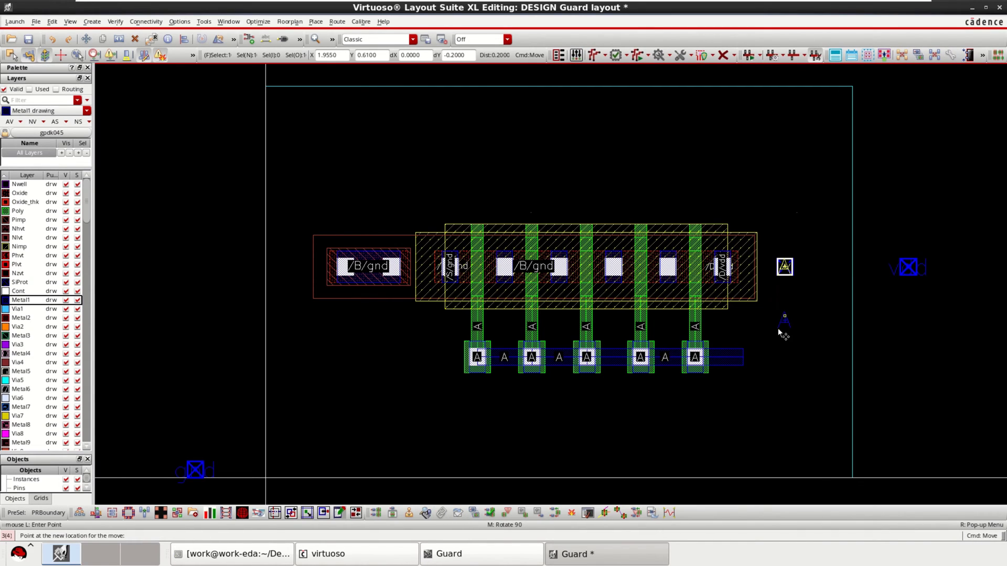
key("Escape")
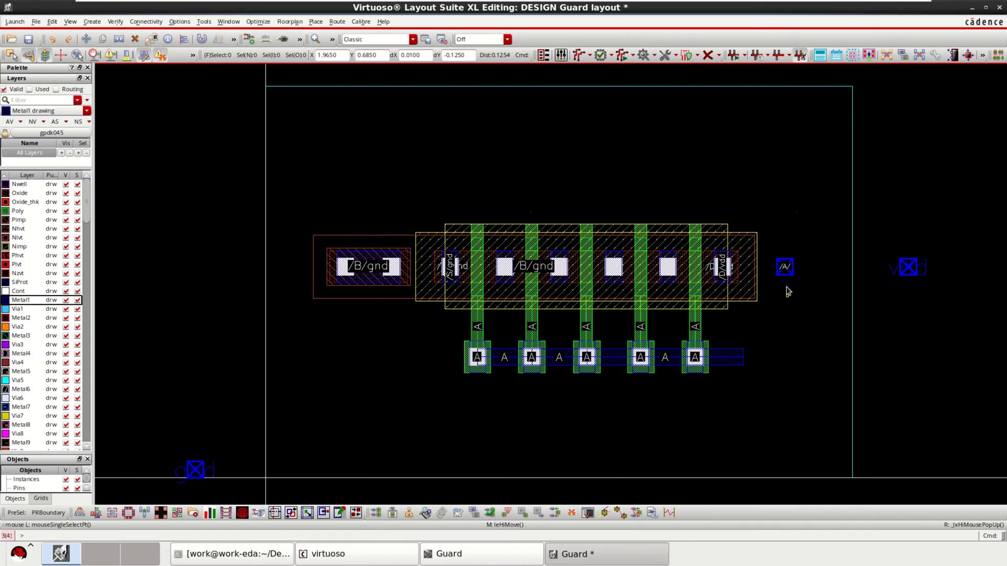
- Drag the A pin down onto the right end of the Metal1 gate strip
key("m")
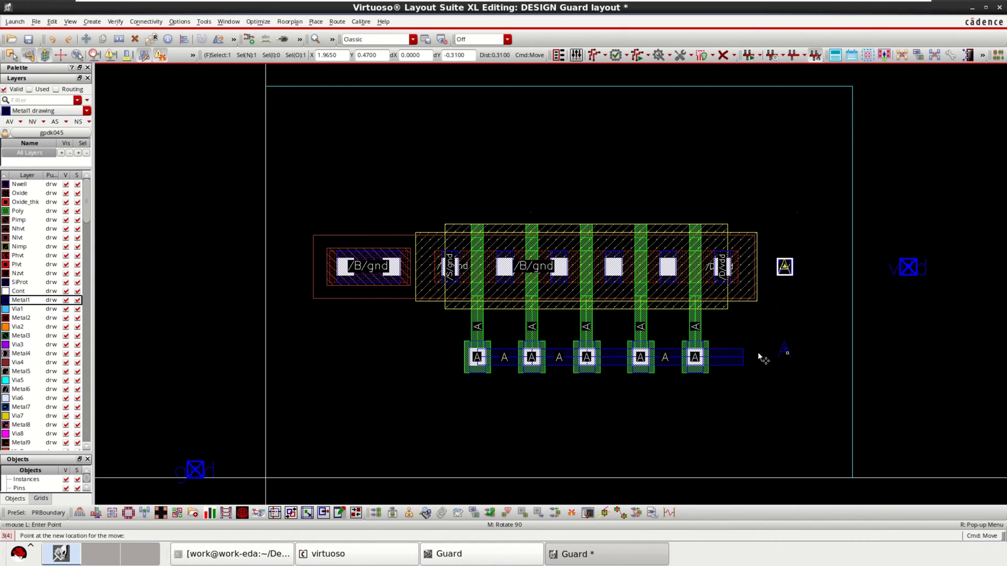
key("Escape")
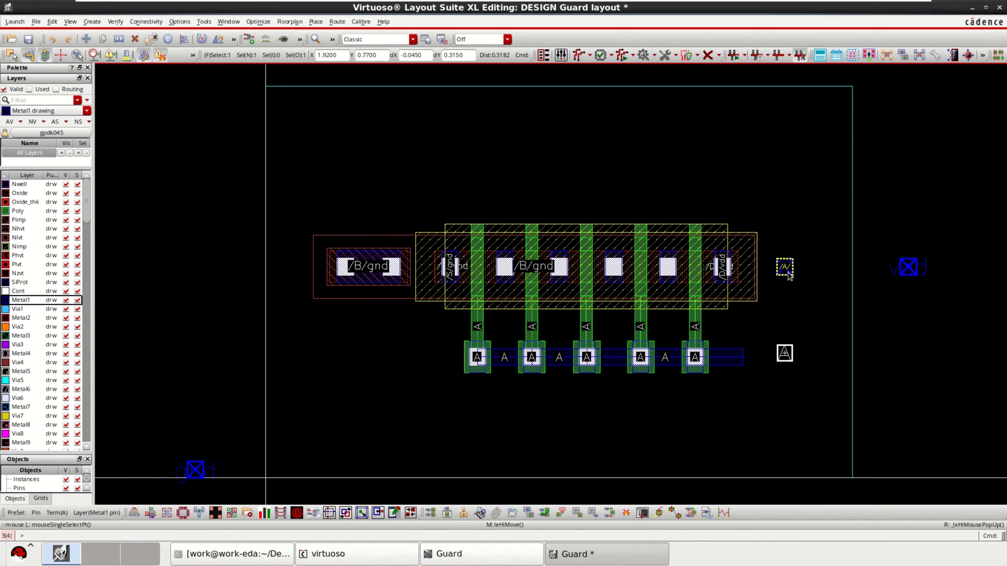
left_click(788, 272)
left_click_drag(785, 268, 732, 357)
scroll(750, 360, "up", 2, "ctrl")
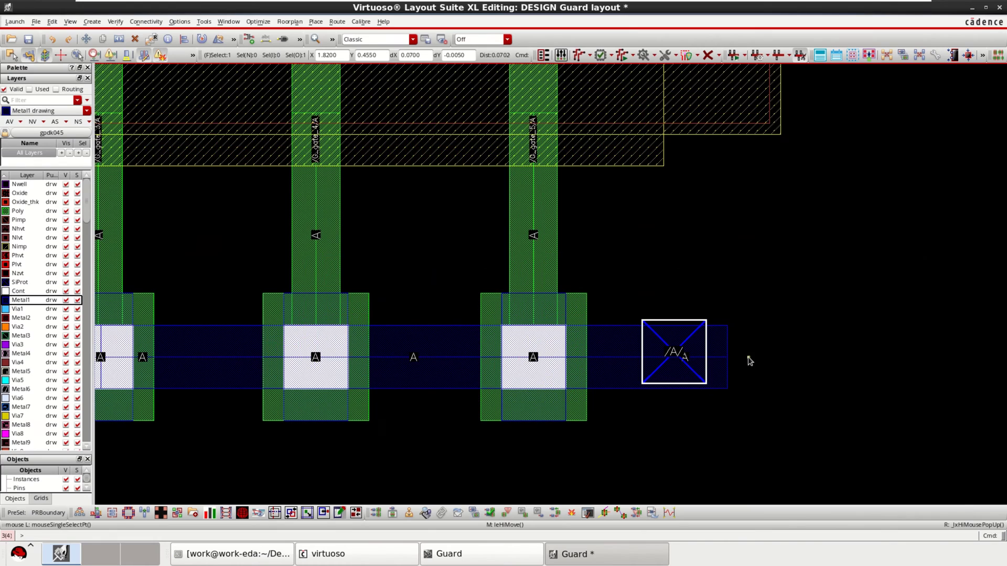
left_click_drag(685, 322, 684, 327)
scroll(786, 330, "down", 2, "ctrl")
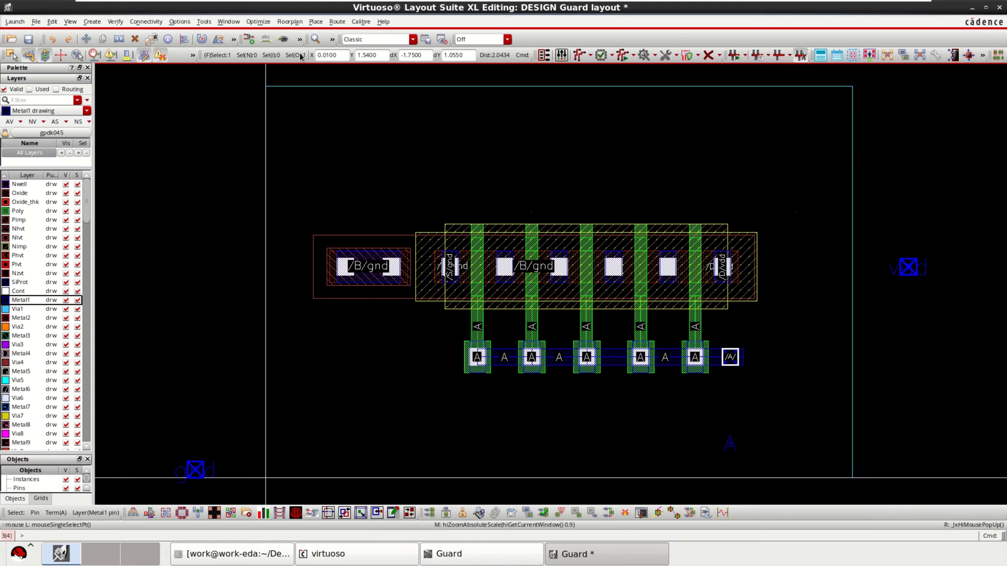
- Show the Navigator assistant and enlarge it so all nets are listed
left_click(231, 23)
mouse_move(237, 34)
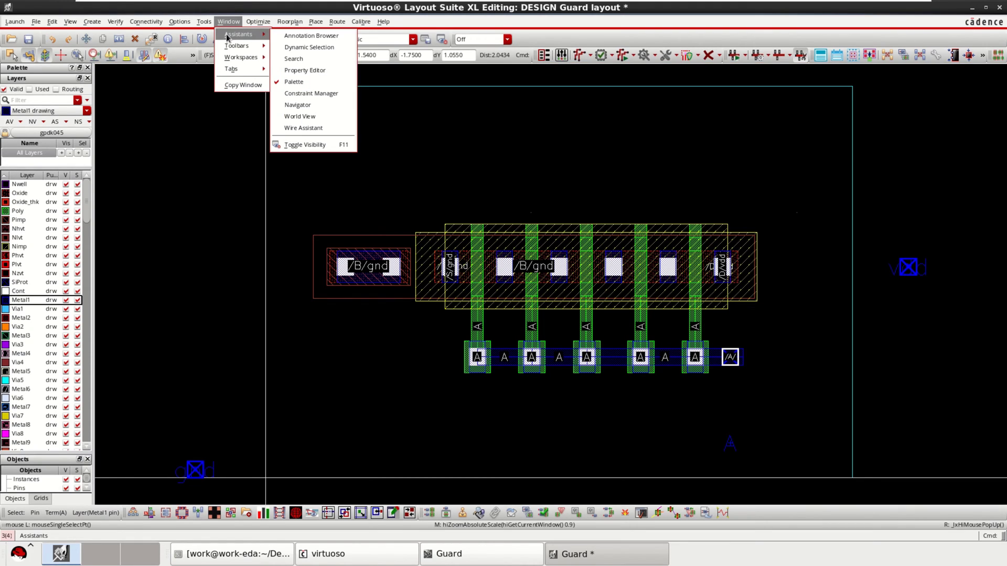
left_click(325, 104)
left_click_drag(39, 150, 37, 171)
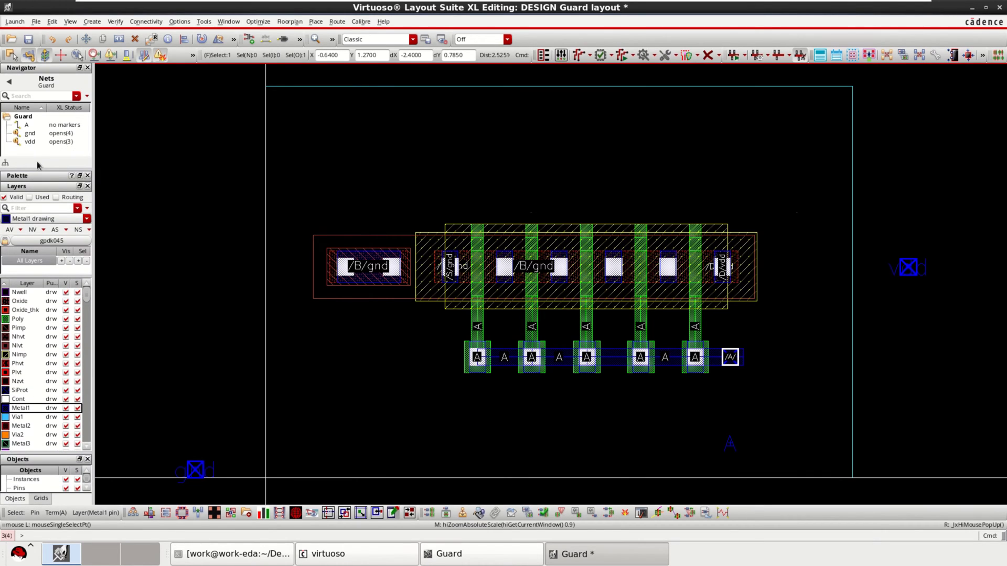
- Highlight nets A, gnd and vdd in turn to check their connections
left_click(21, 125)
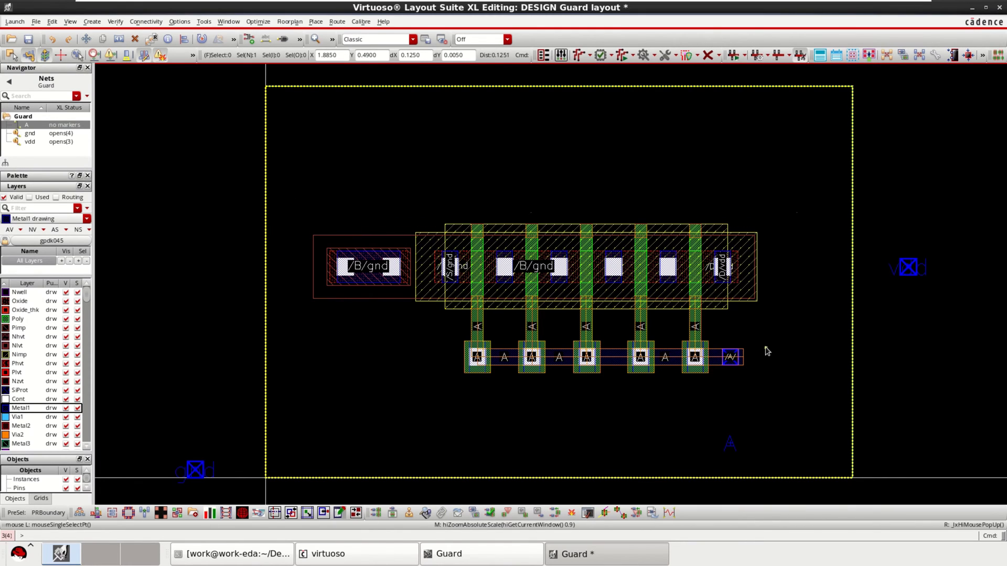
left_click(29, 136)
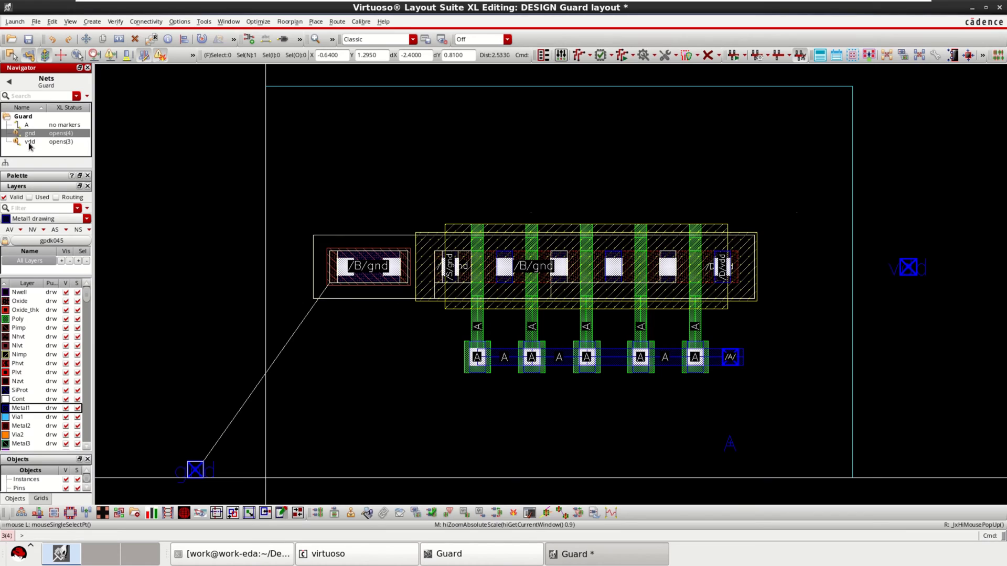
left_click(29, 142)
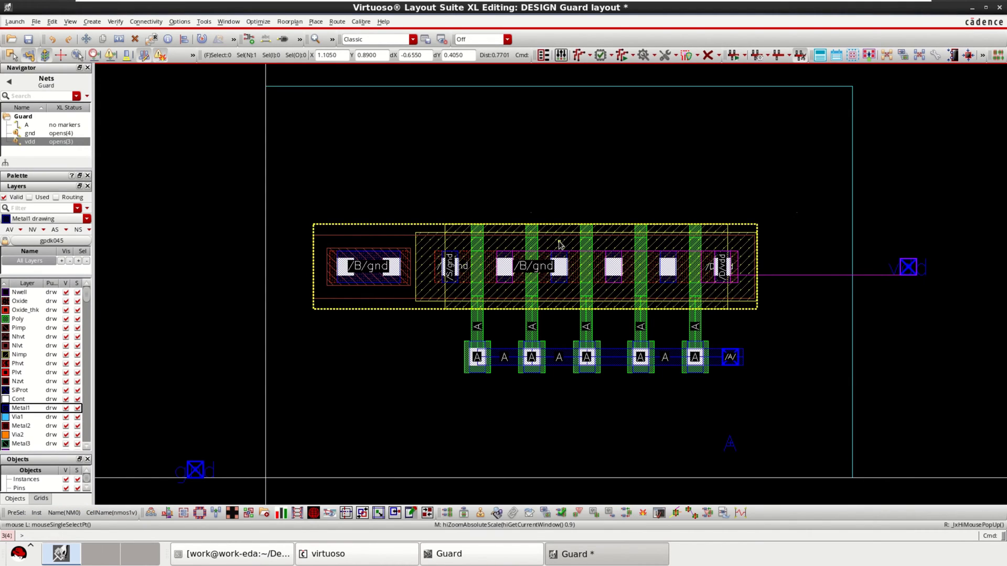
- Start via creation with the M2_M1 via definition
scroll(559, 242, "up", 2, "ctrl")
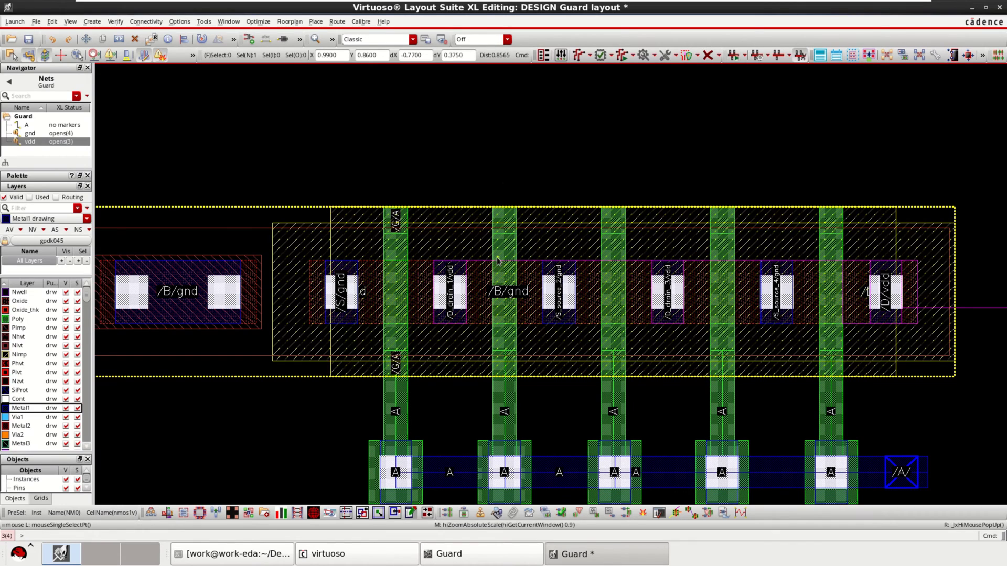
key("o")
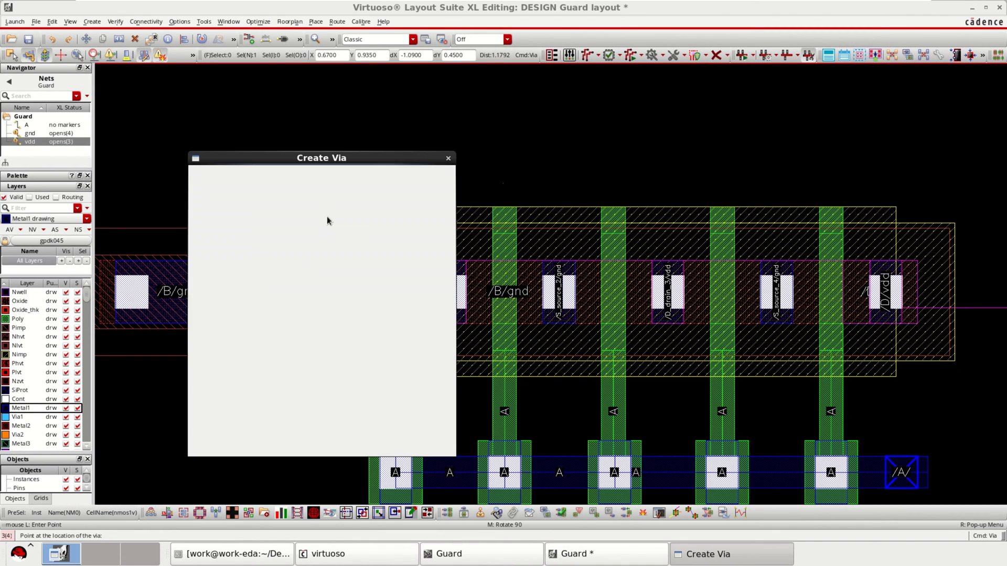
left_click(288, 213)
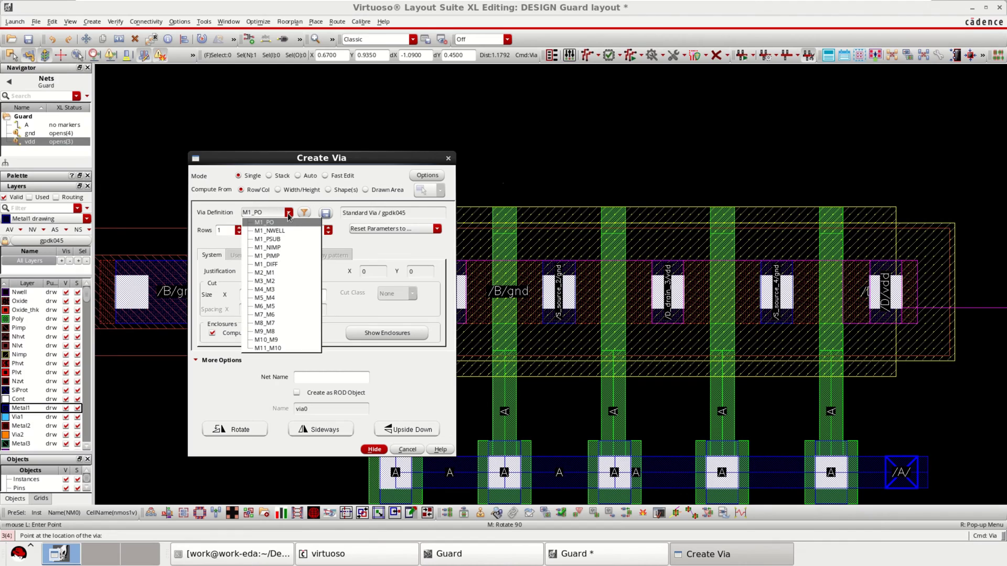
left_click(273, 273)
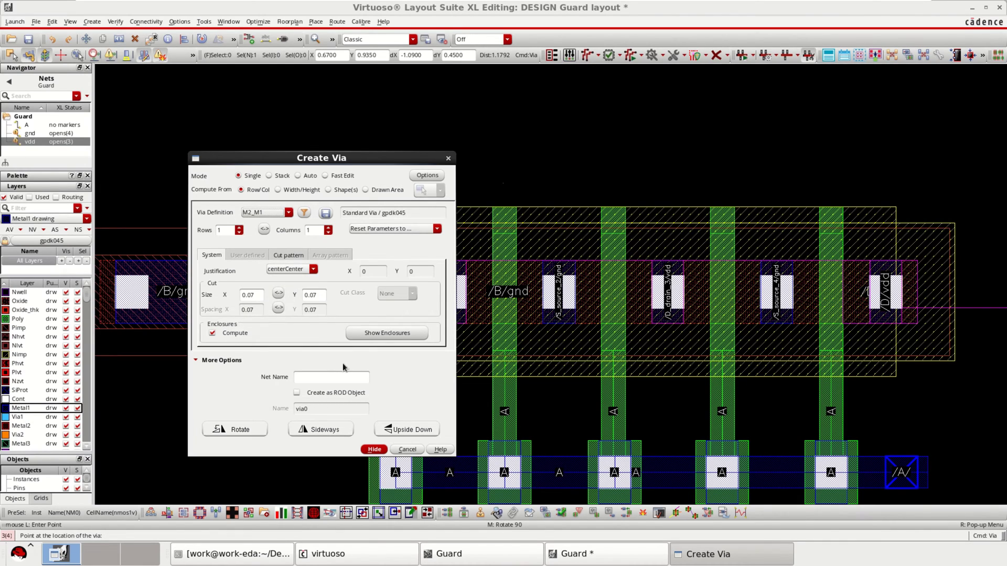
left_click(375, 450)
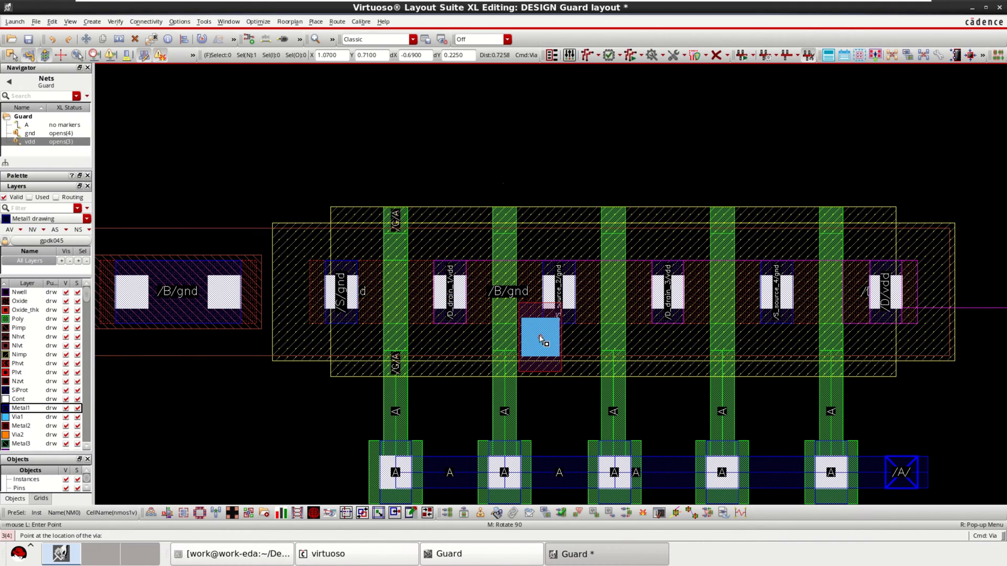
- Place M2_M1 vias on the drain_1, drain_3 and right-hand drain contacts
left_click(450, 294)
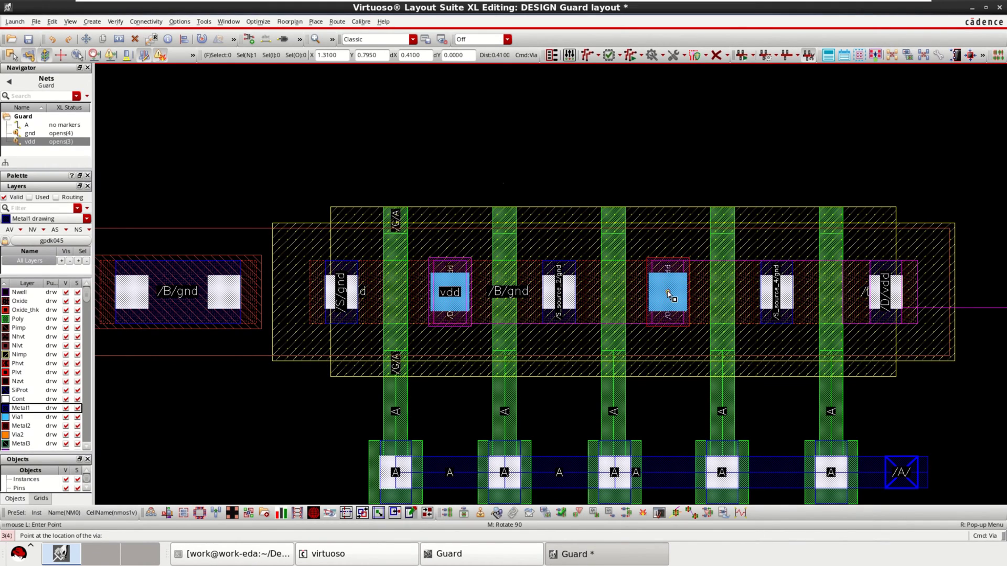
left_click(668, 294)
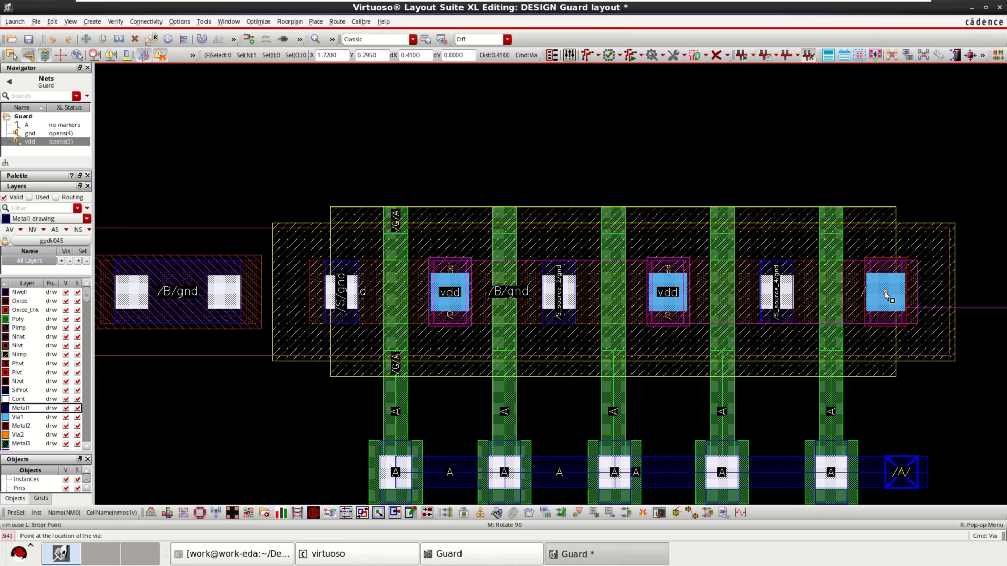
left_click(886, 297)
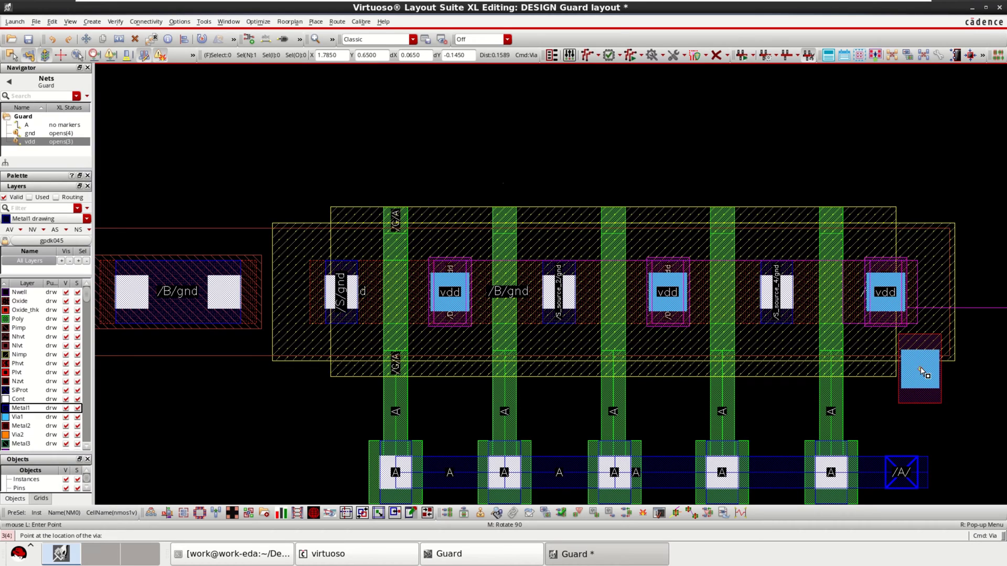
key("Escape")
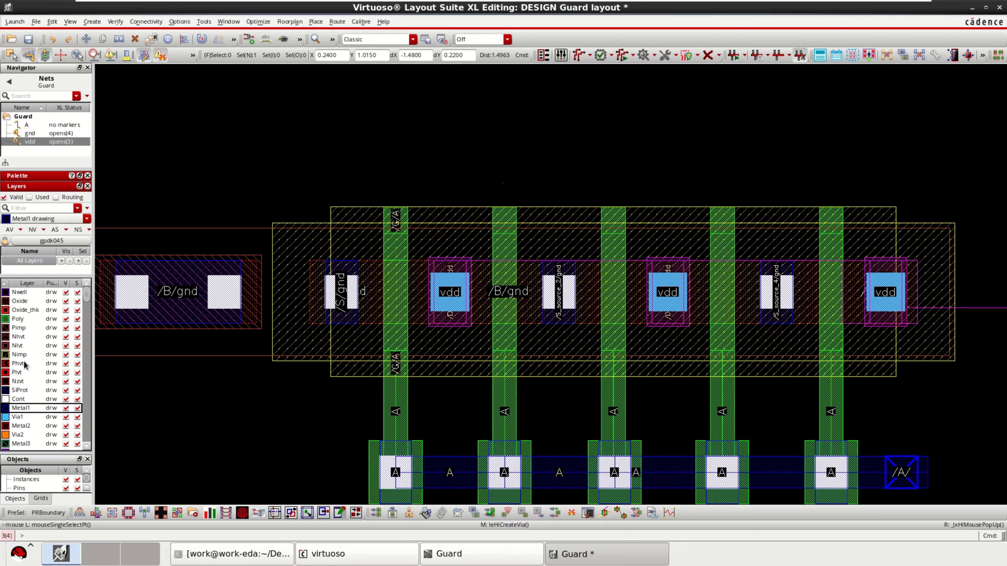
- Draw a Metal2 wire from the first vdd via to past the last drain via
scroll(25, 350, "down", 1)
left_click(23, 399)
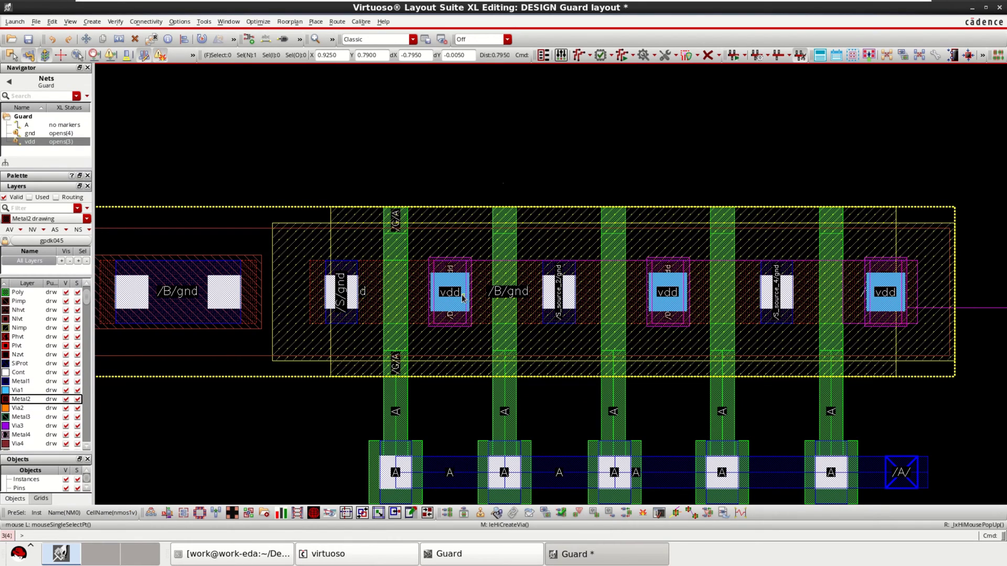
key("p")
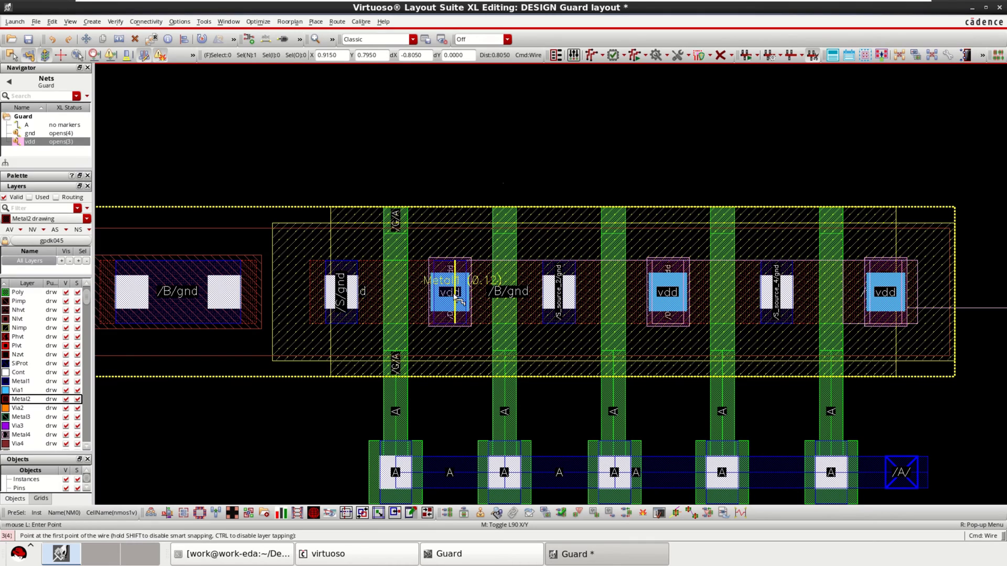
left_click(429, 293)
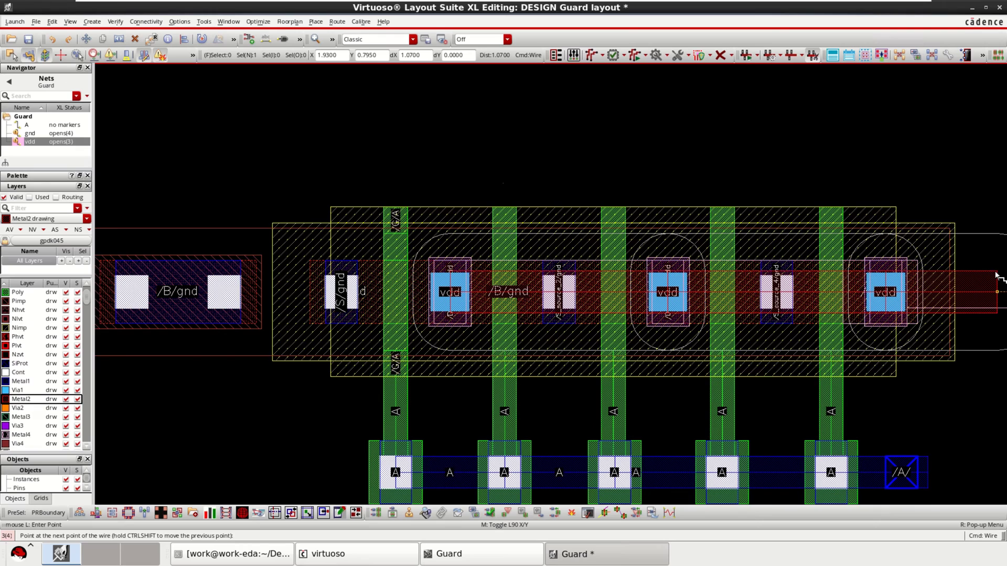
key("Right")
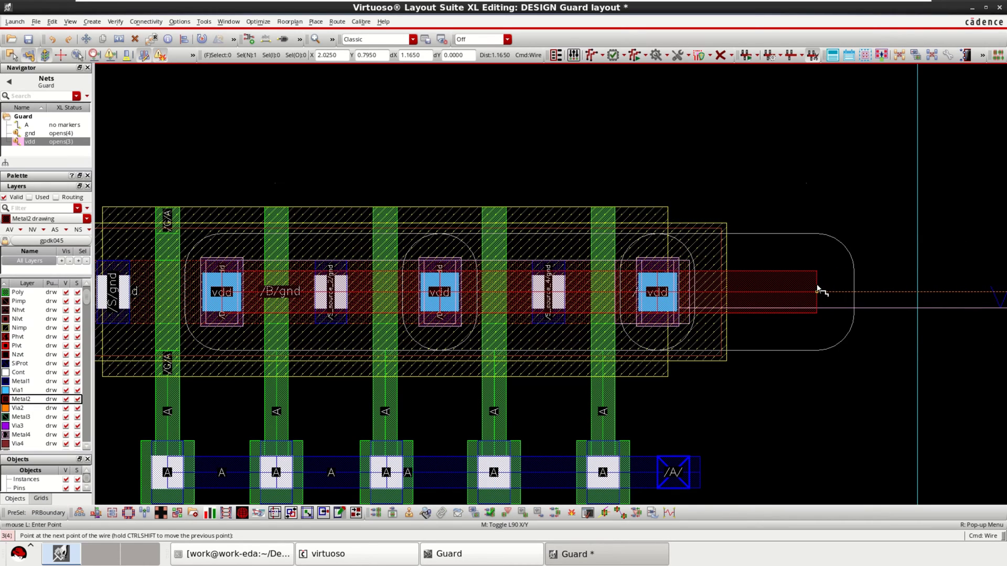
double_click(814, 292)
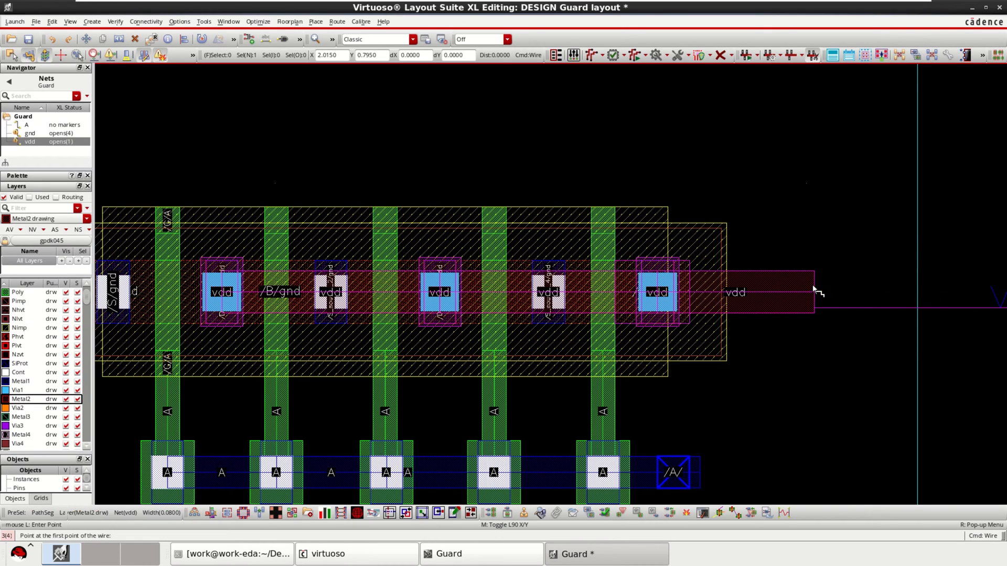
key("Escape")
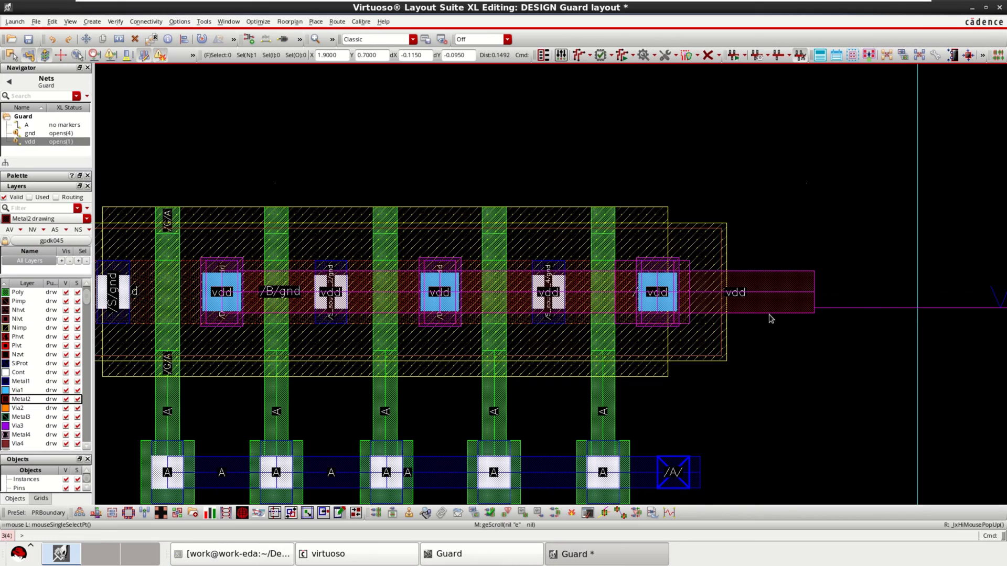
- Set the new Metal2 vdd wire's width to 0.12
left_click(782, 281)
key("q")
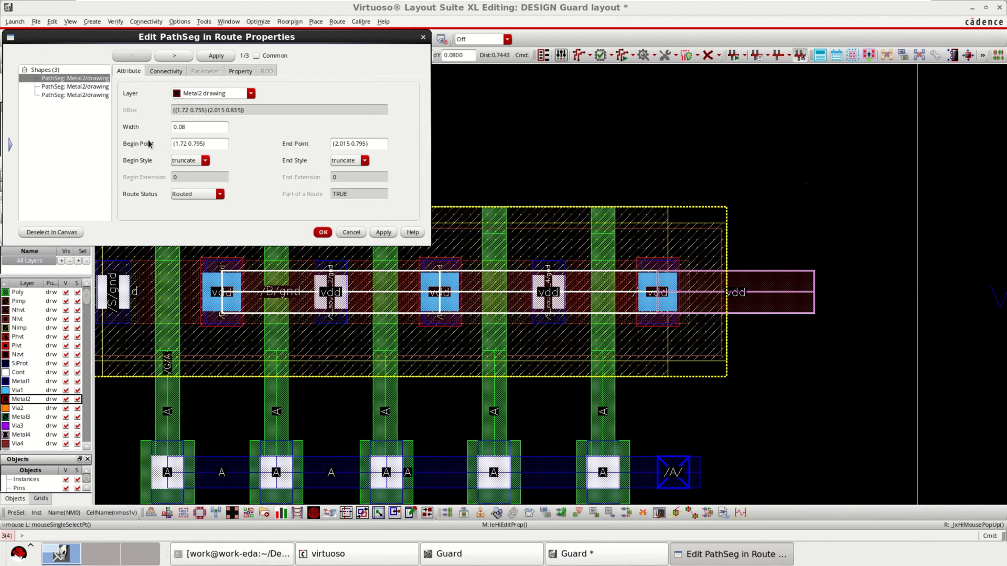
left_click(184, 127)
type("12")
left_click(323, 233)
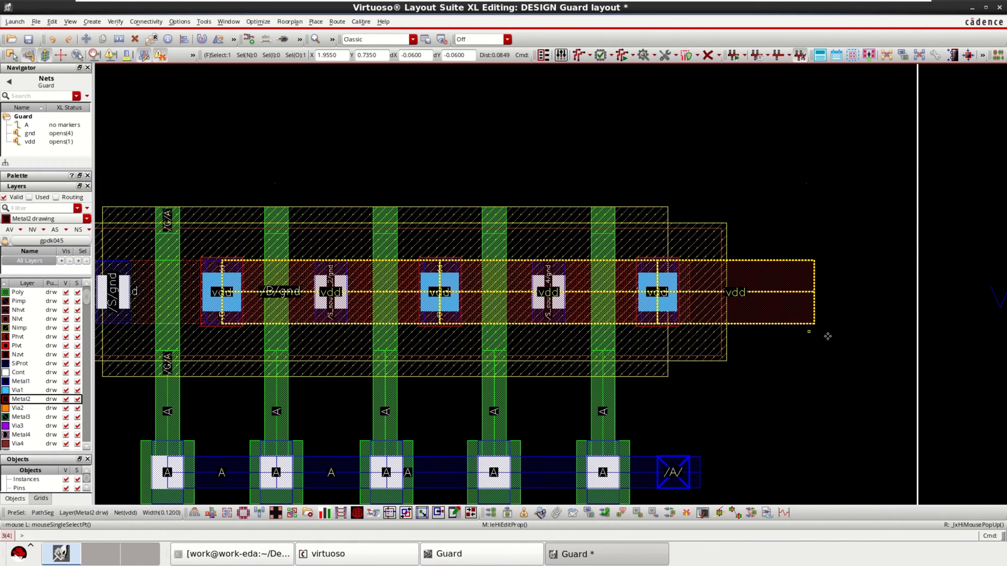
- Move the vdd pin to the right end of the Metal2 vdd wire, leaving only the pin selected
scroll(843, 340, "down", 1, "ctrl")
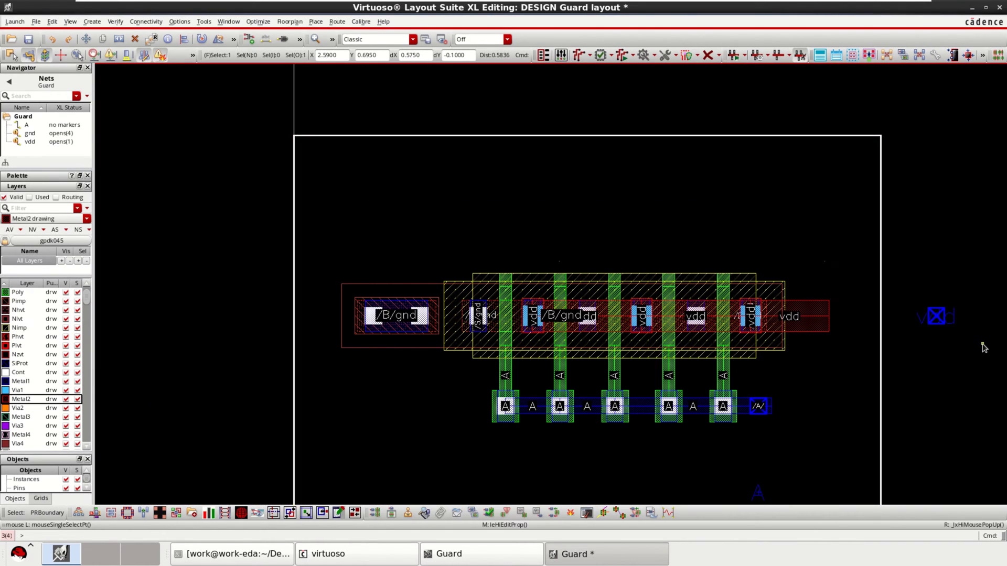
left_click_drag(967, 341, 938, 330)
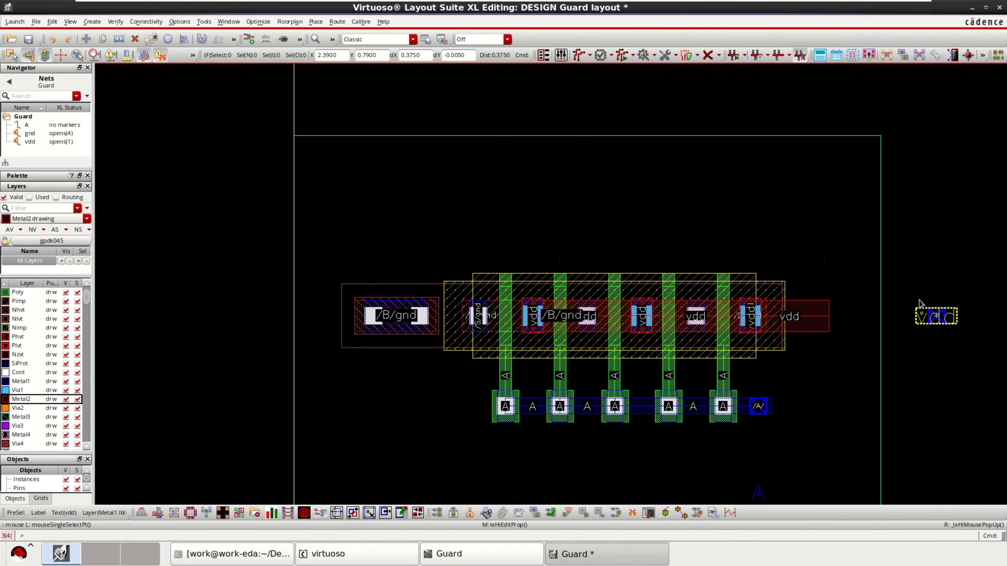
left_click_drag(898, 276, 972, 347)
key("m")
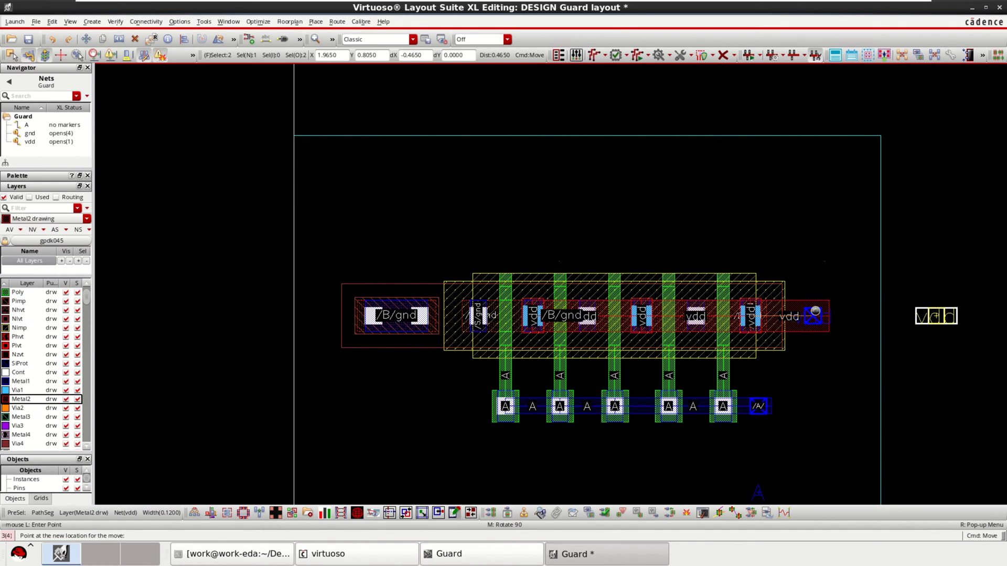
left_click(816, 316)
scroll(821, 343, "up", 2, "ctrl")
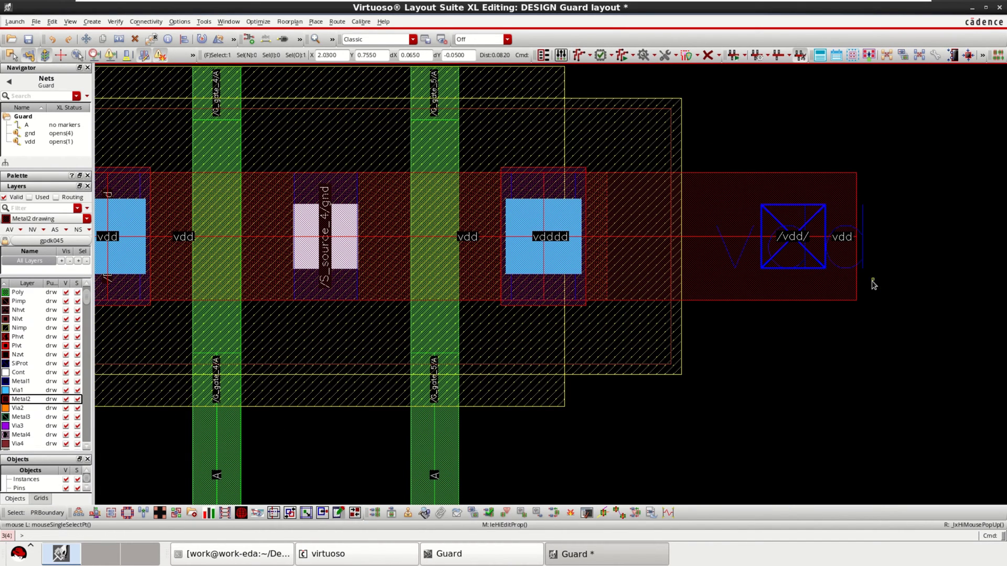
left_click(806, 230)
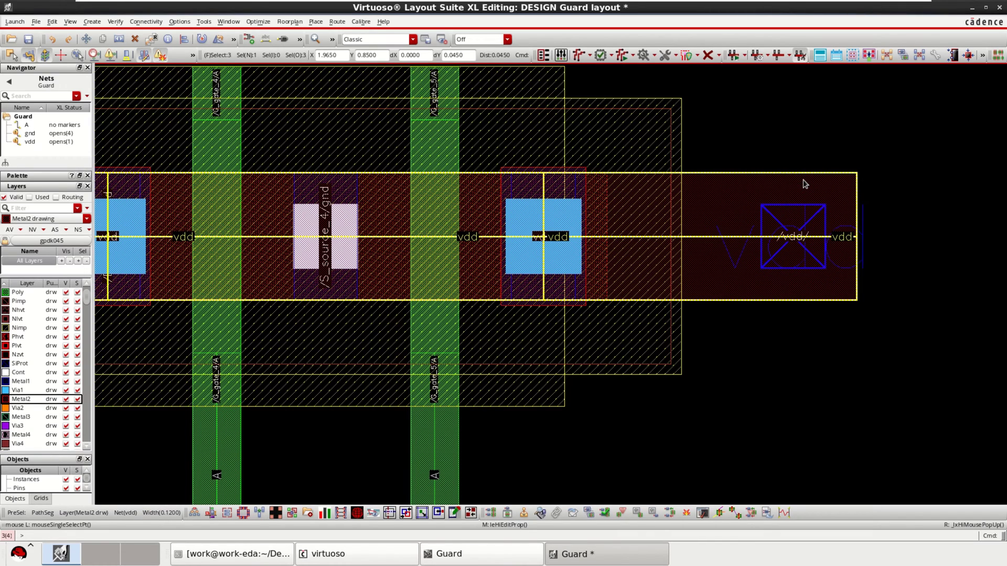
left_click(806, 184)
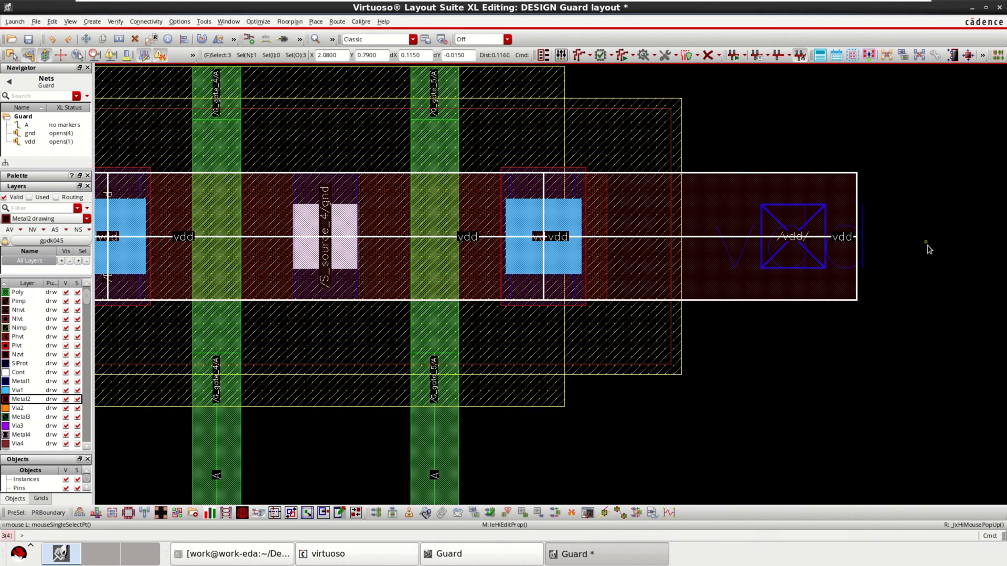
left_click(814, 218)
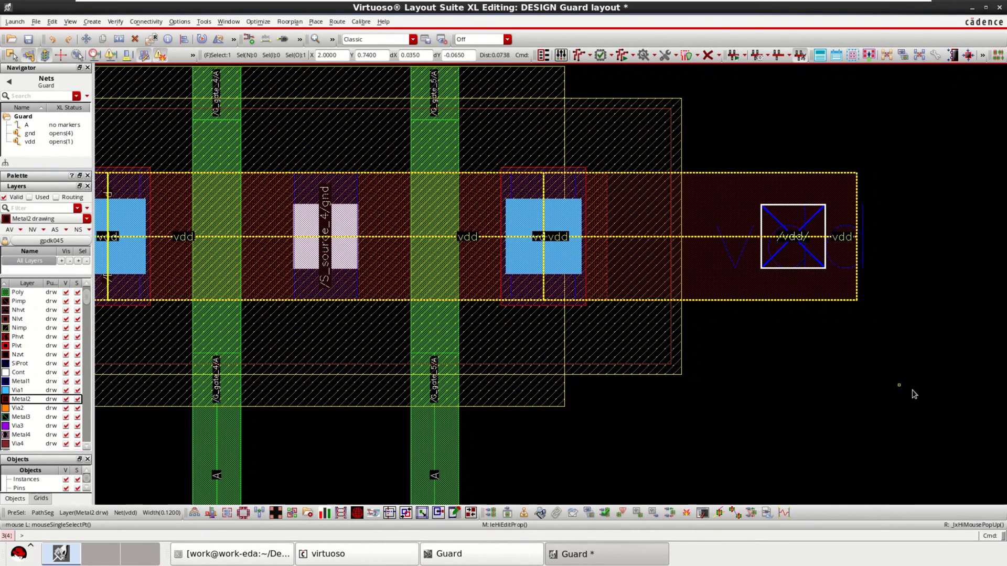
- Change the vdd pin's layer to Metal2 pin
key("q")
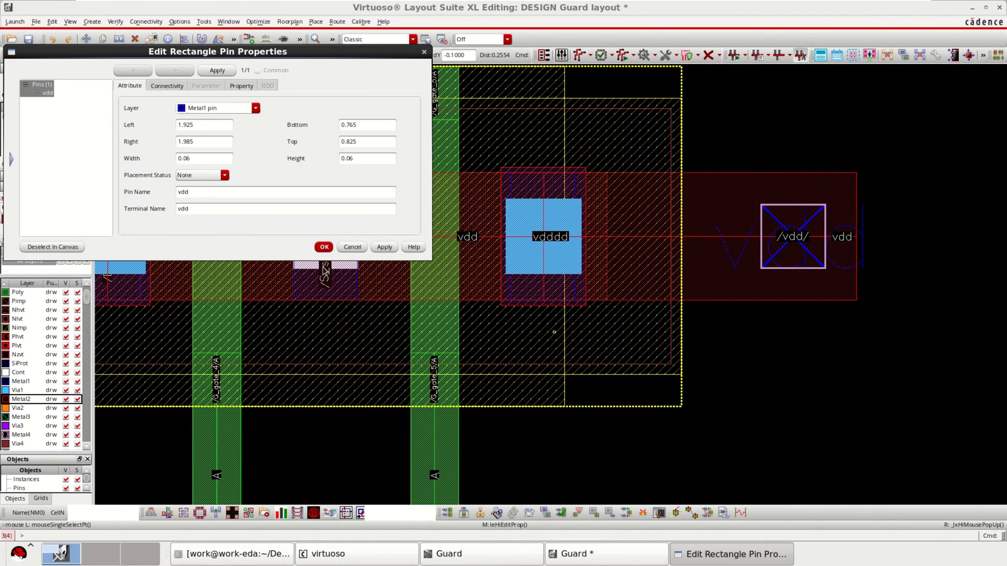
left_click(256, 108)
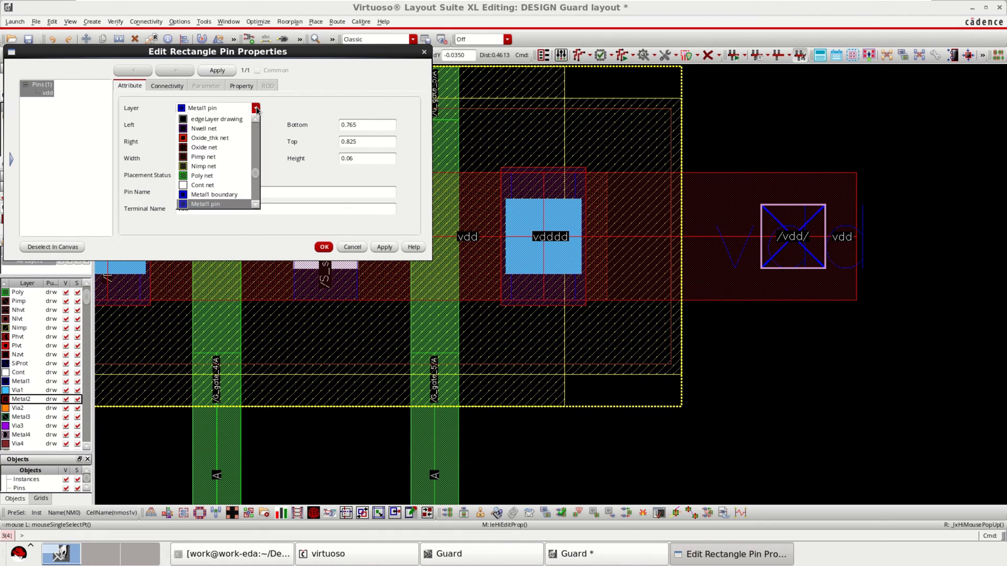
left_click(255, 206)
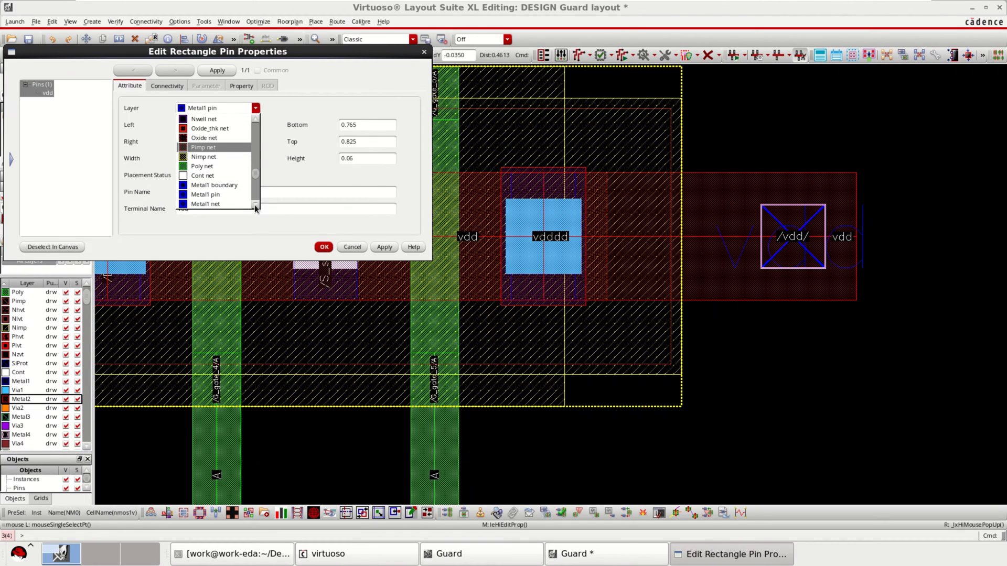
left_click(256, 205)
left_click(256, 206)
left_click(256, 206)
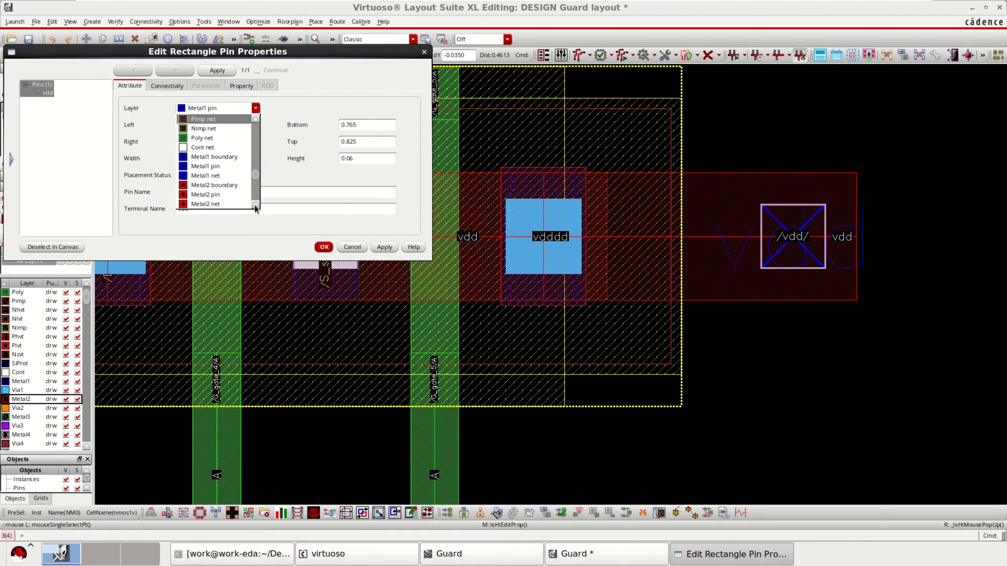
left_click(226, 194)
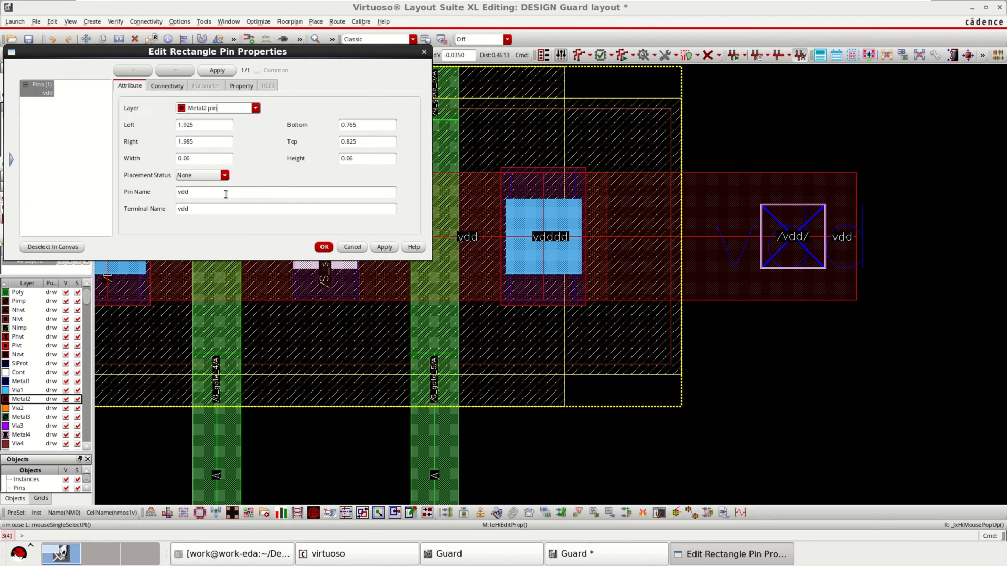
left_click(323, 247)
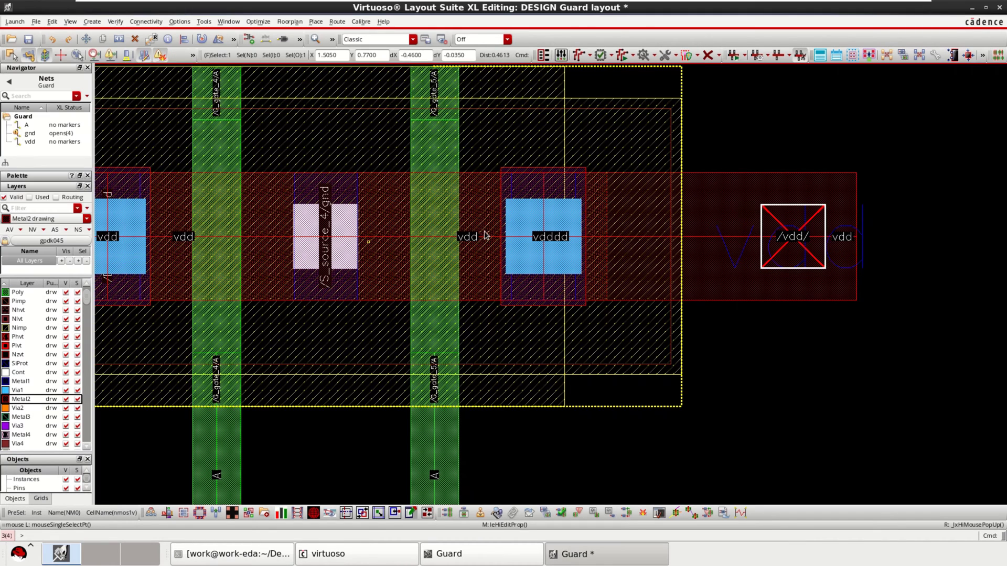
- Put the vdd label on the Metal2 label layer and highlight the vdd net
left_click(869, 262)
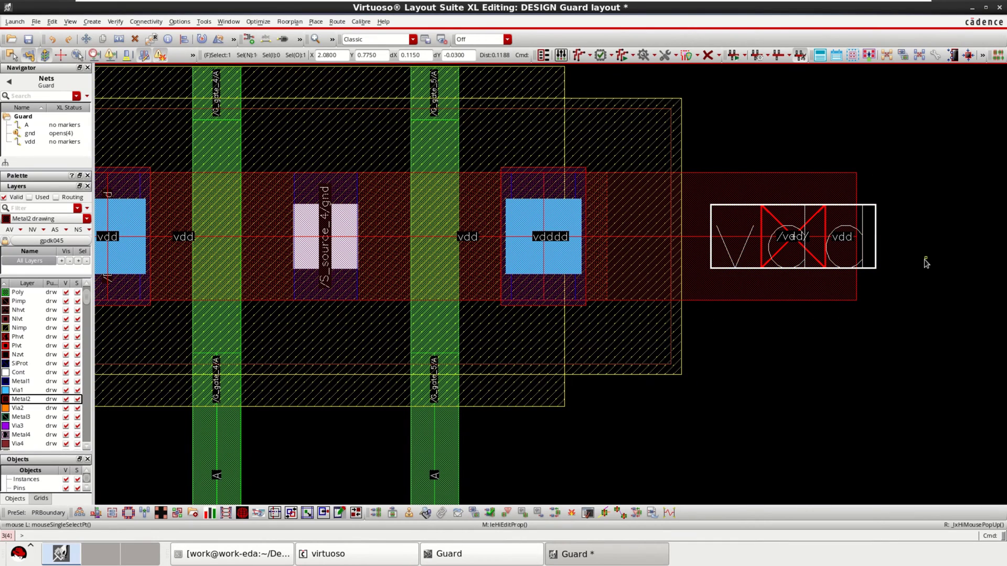
key("q")
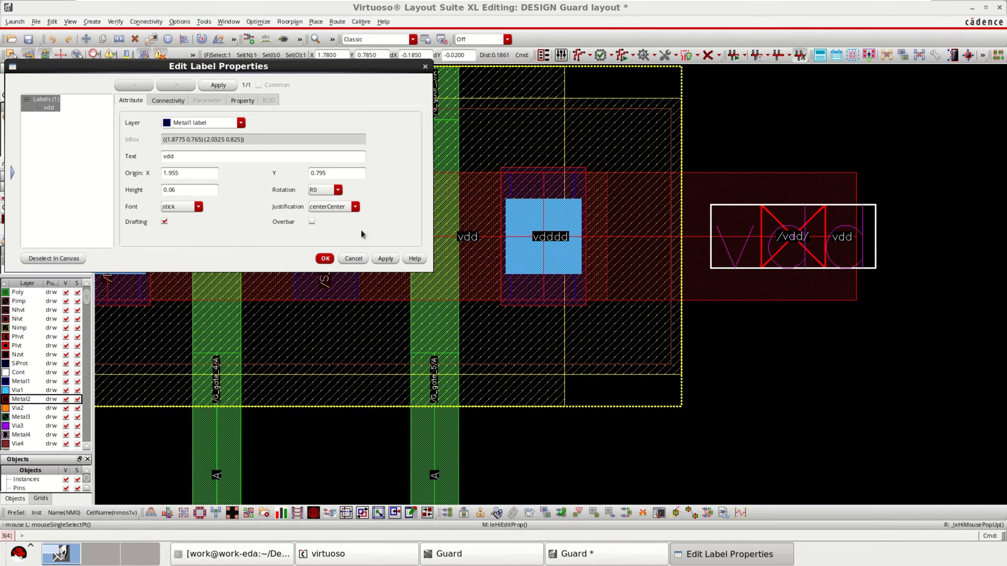
left_click(241, 123)
left_click(241, 221)
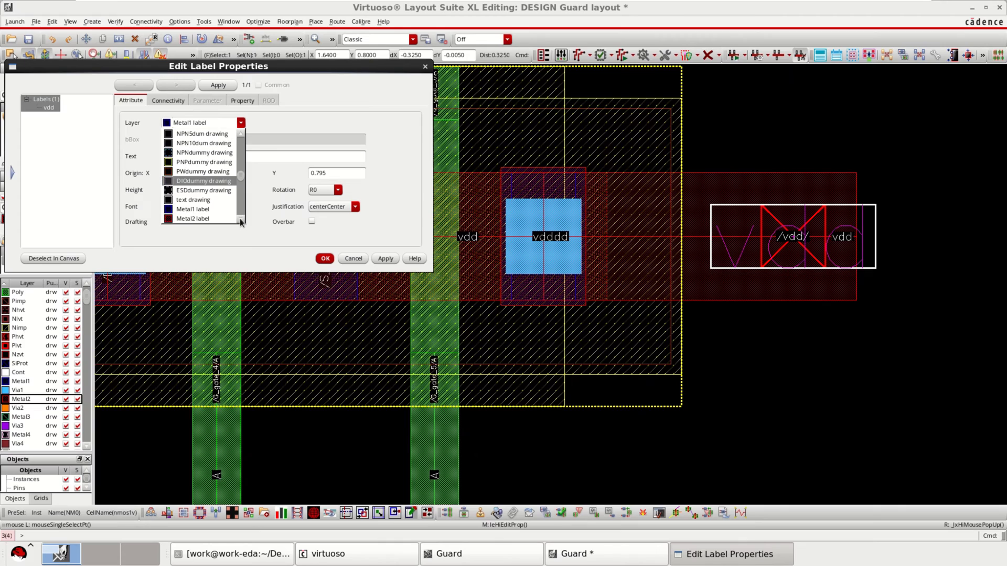
left_click(241, 221)
left_click(199, 207)
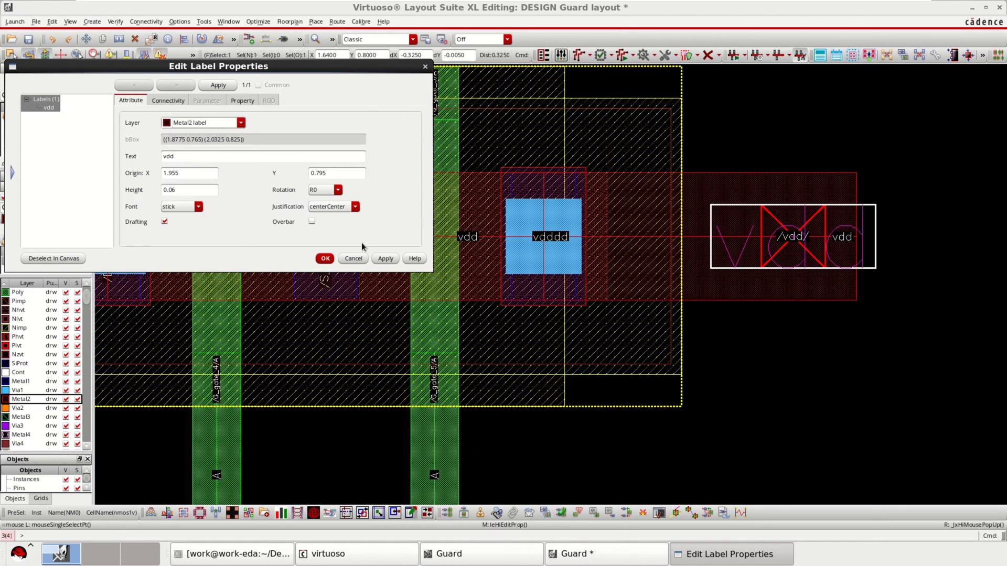
left_click(326, 259)
left_click(834, 328)
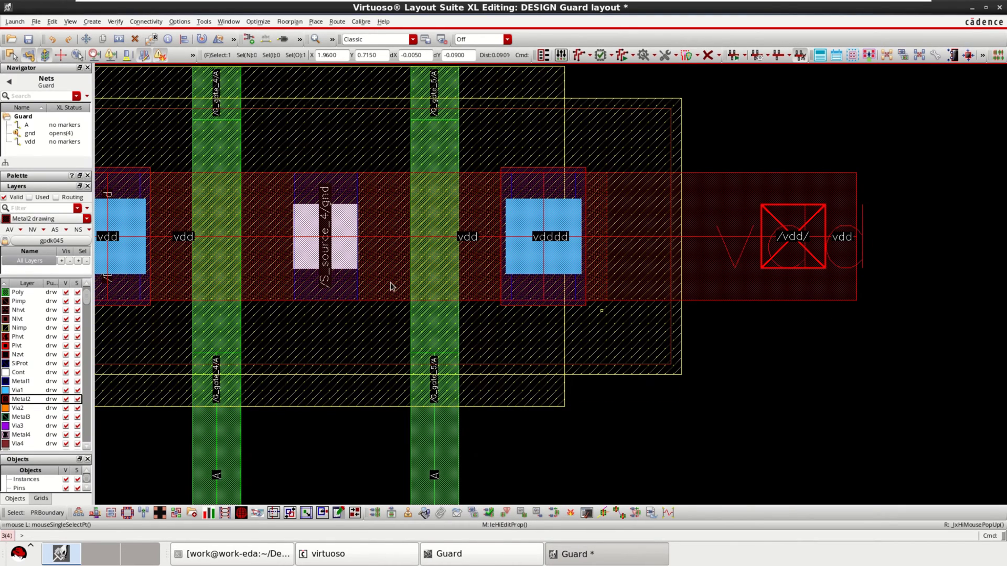
left_click(25, 143)
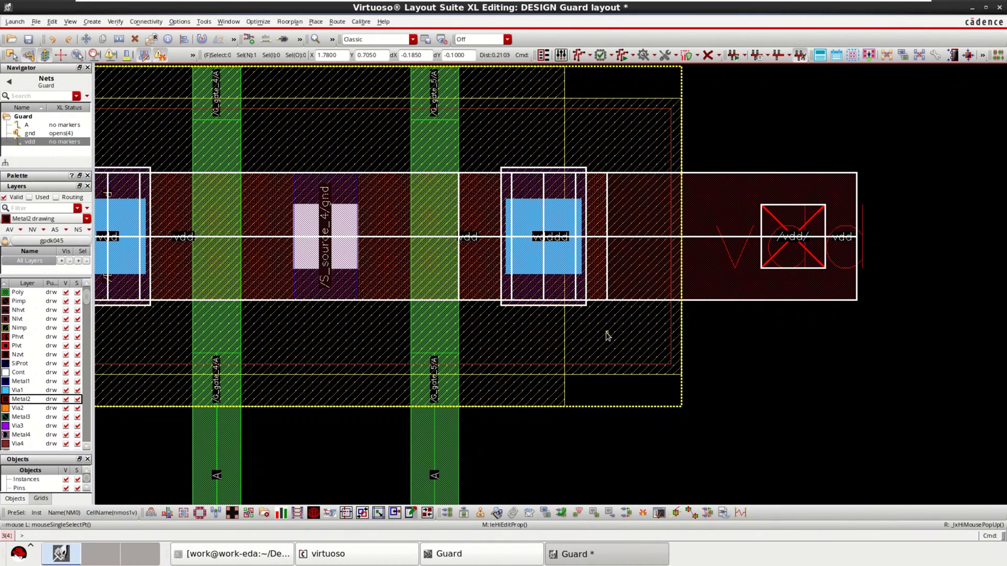
- Highlight gnd, then move the stray A label onto the A pin at the strip's end
key("f")
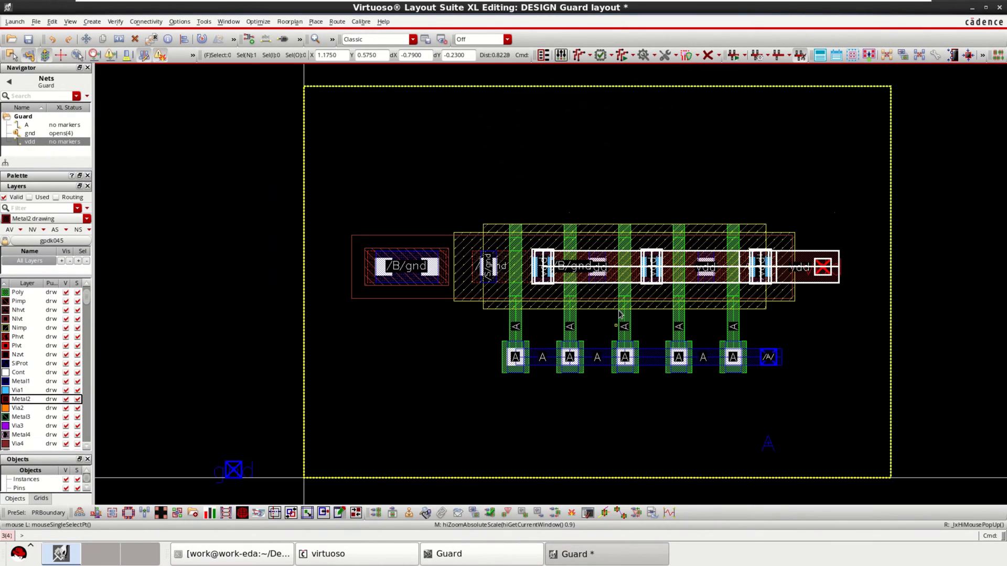
left_click(39, 134)
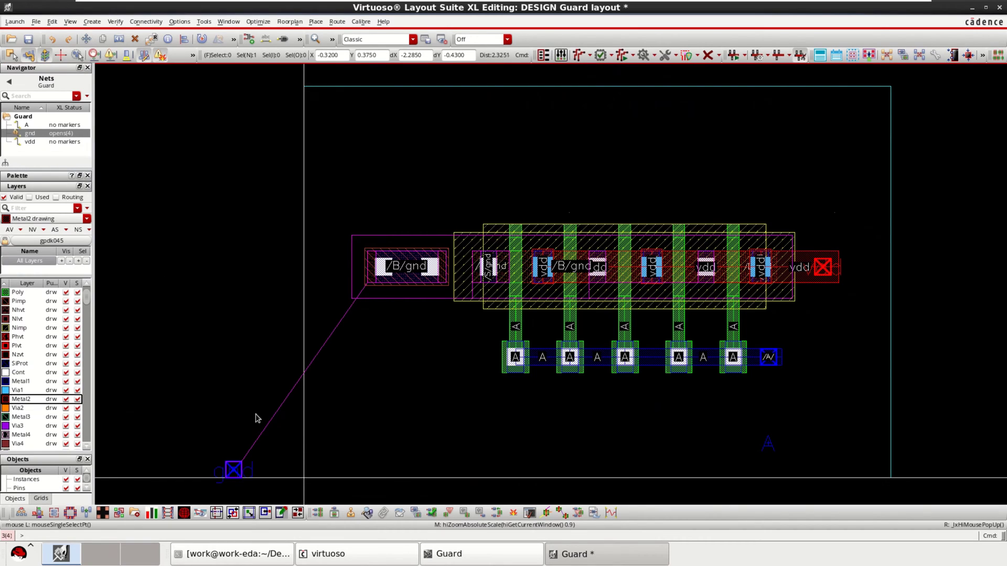
scroll(797, 427, "up", 1, "ctrl")
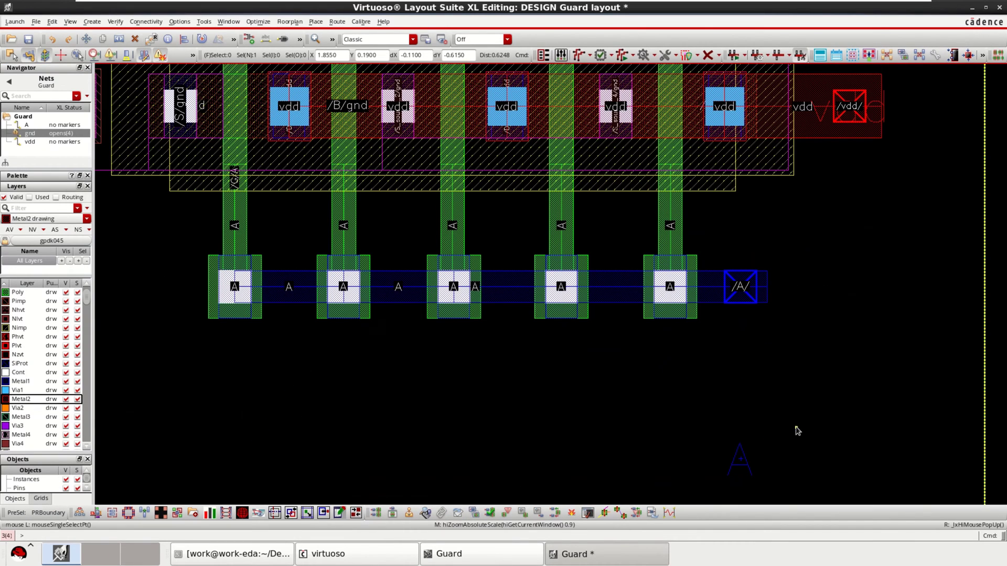
left_click(737, 467)
key("m")
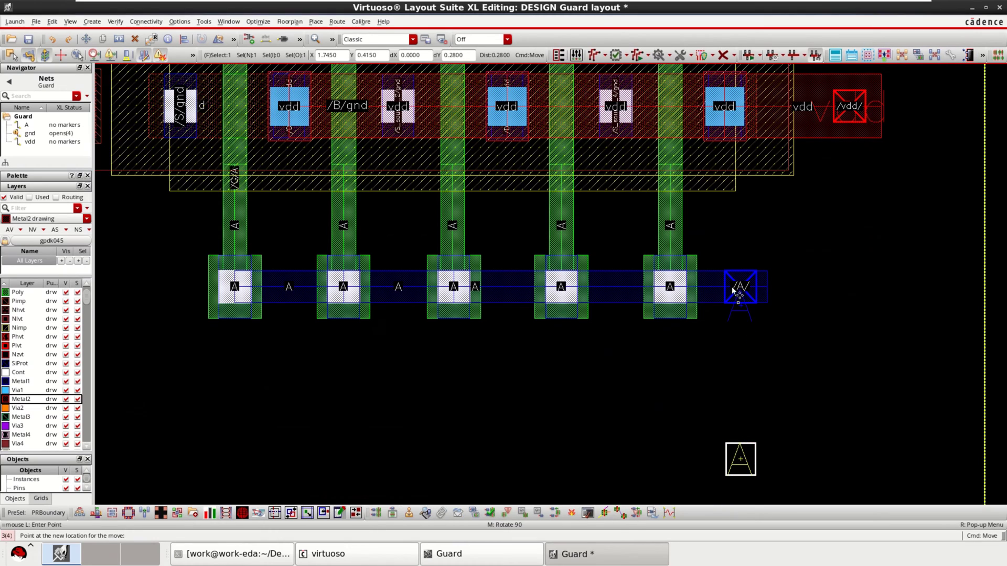
left_click(738, 286)
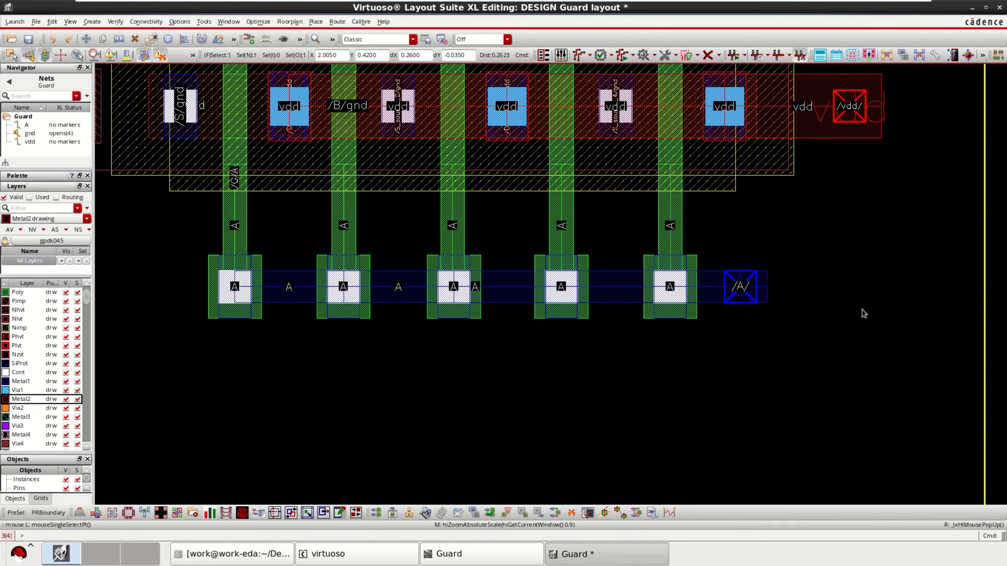
middle_click(310, 337)
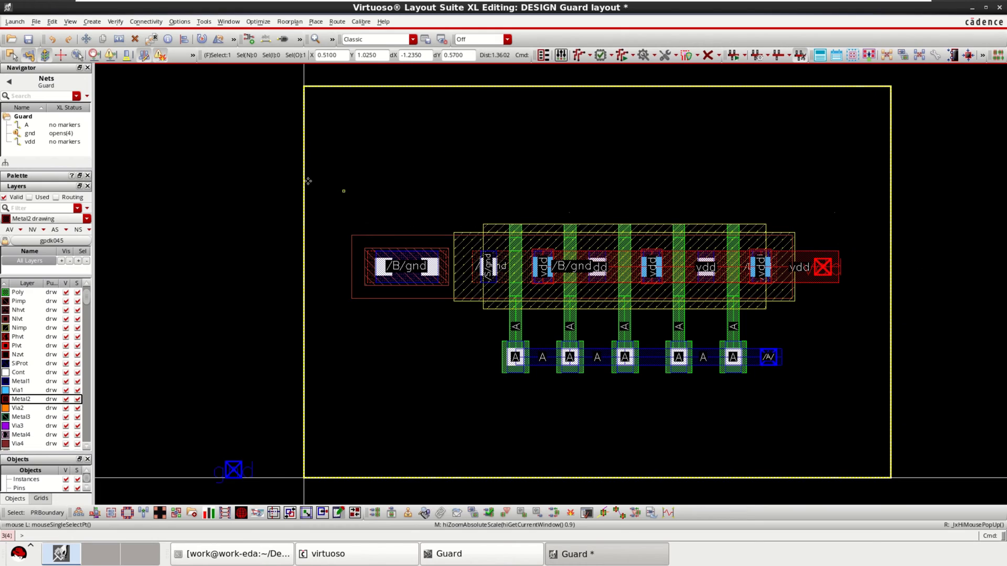
- Select the nmos1v transistor together with its Metal2 straps
left_click_drag(229, 159, 903, 404)
left_click(206, 239)
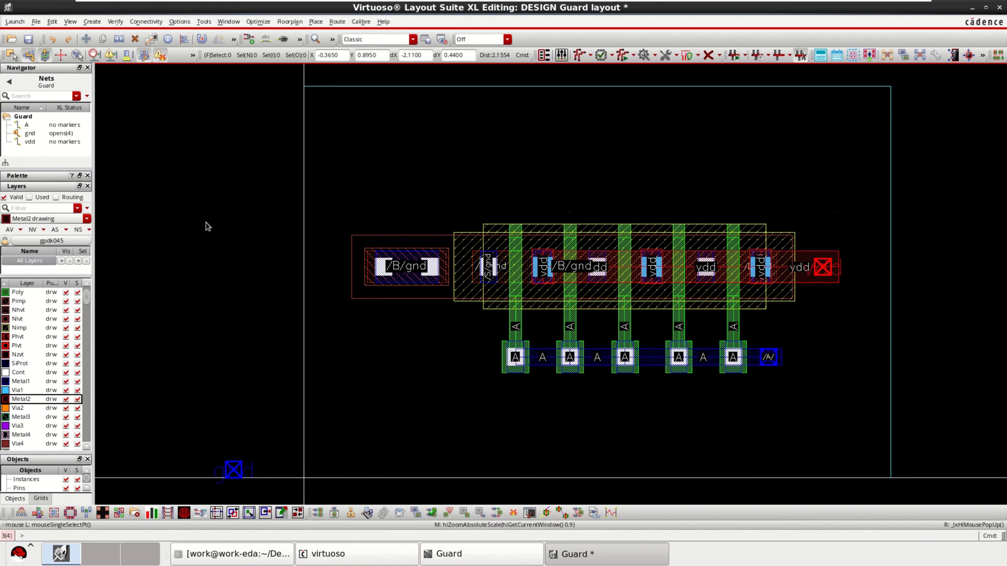
left_click_drag(227, 177, 872, 408)
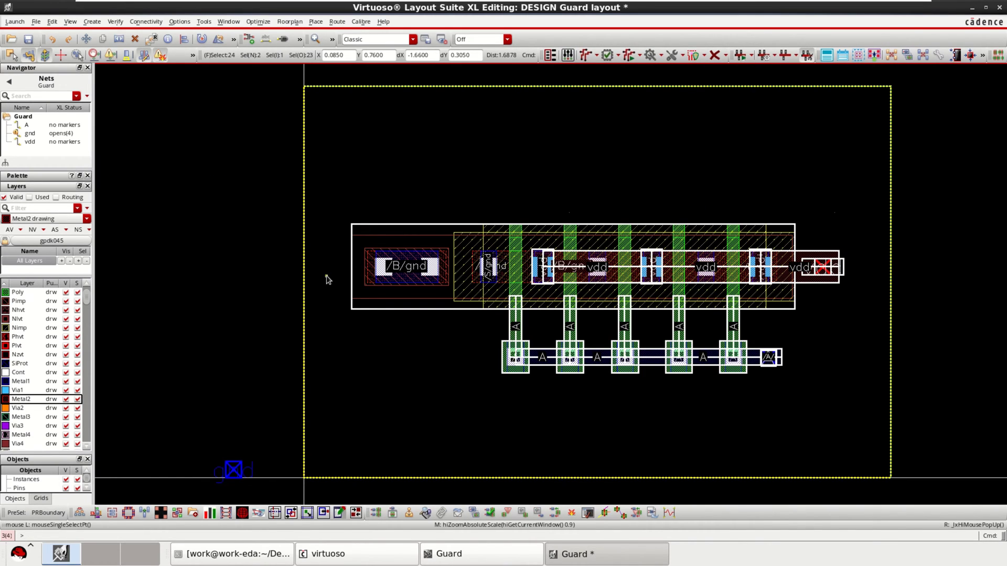
key("ctrl+d")
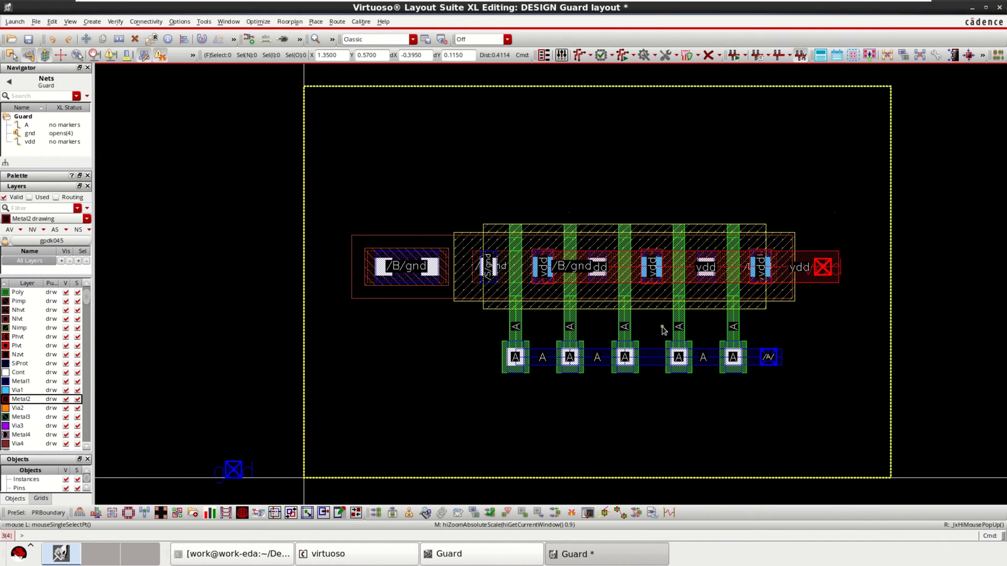
left_click(608, 234)
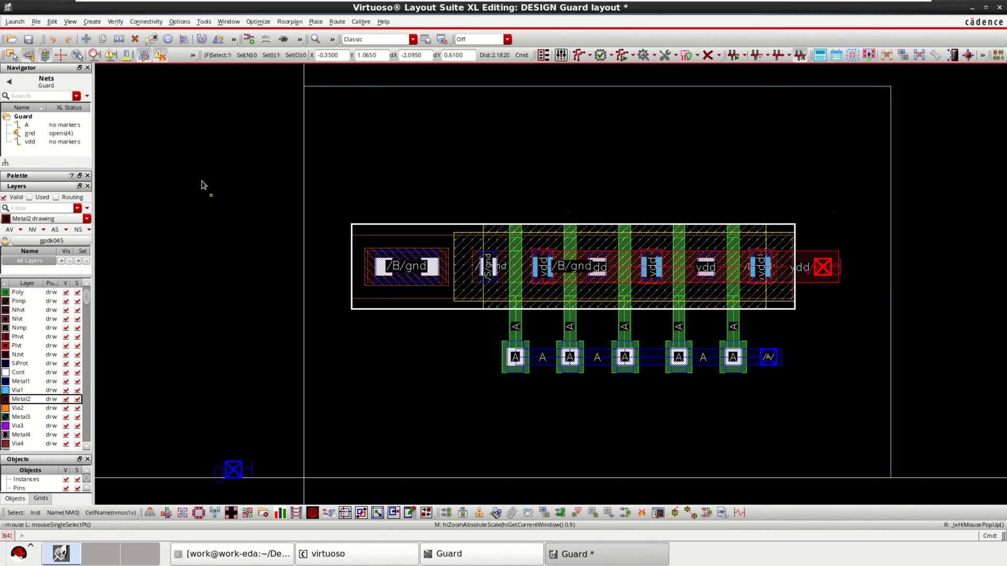
left_click_drag(202, 181, 947, 331)
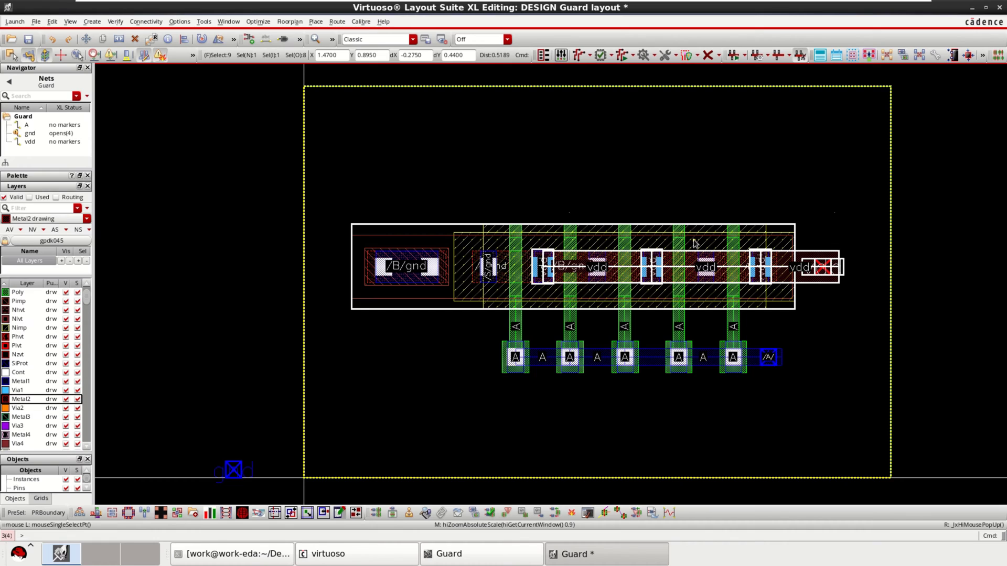
- Shift the transistor group slightly down, then select the whole layout
key("m")
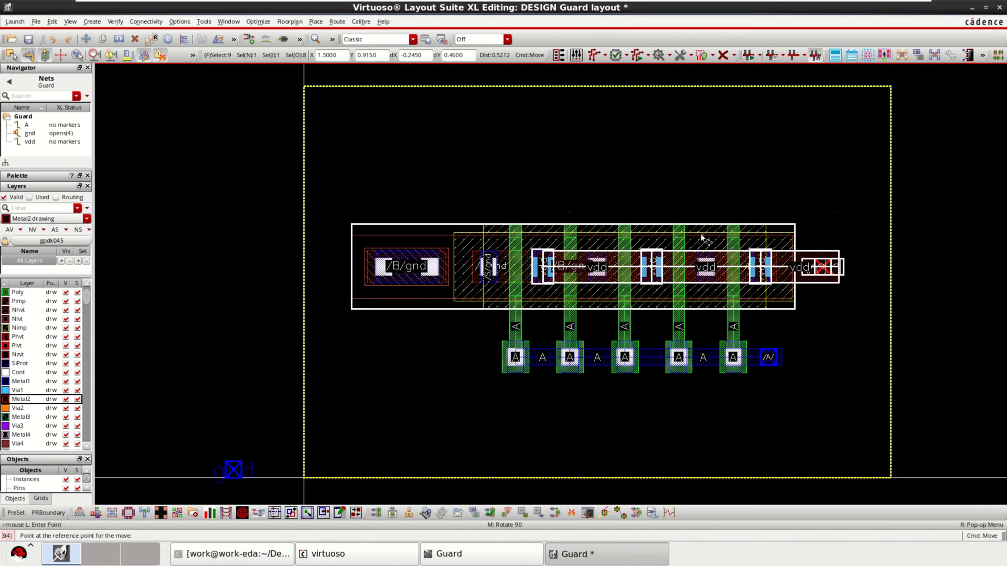
left_click(702, 237)
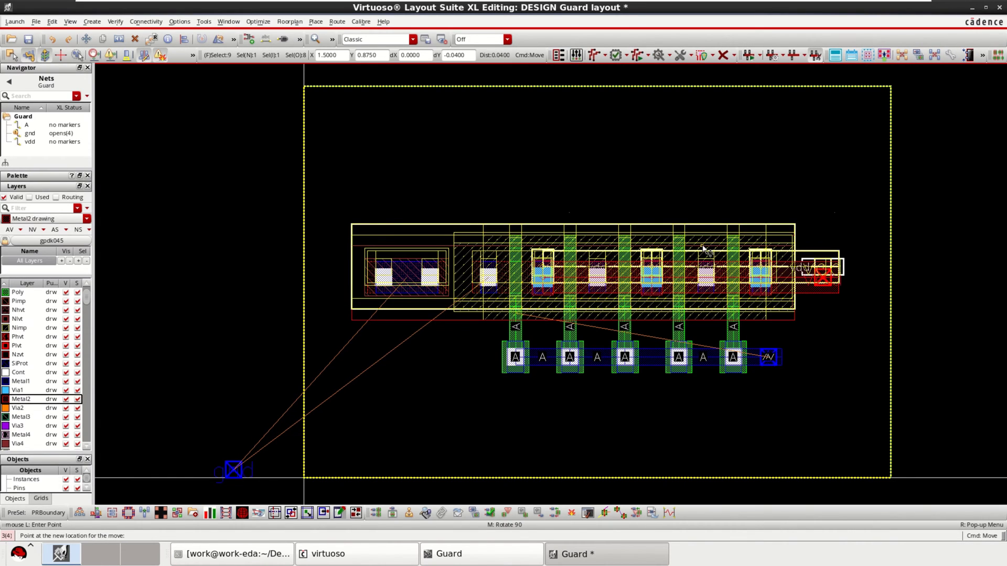
left_click(703, 254)
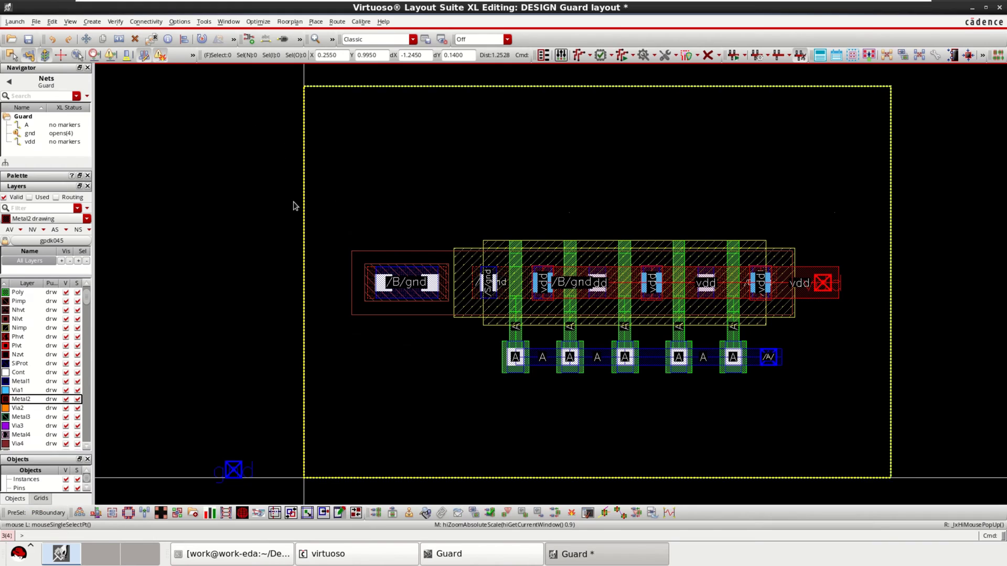
left_click_drag(205, 184, 929, 387)
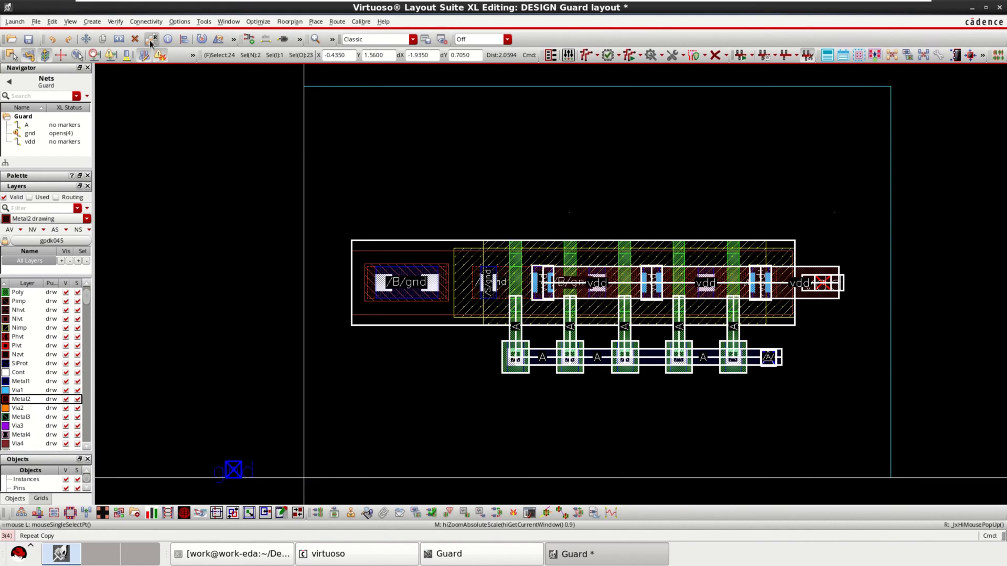
- Start an MPP Guard Ring from the Create menu, previewing a rectilinear N-Tap ring around the layout
left_click(93, 22)
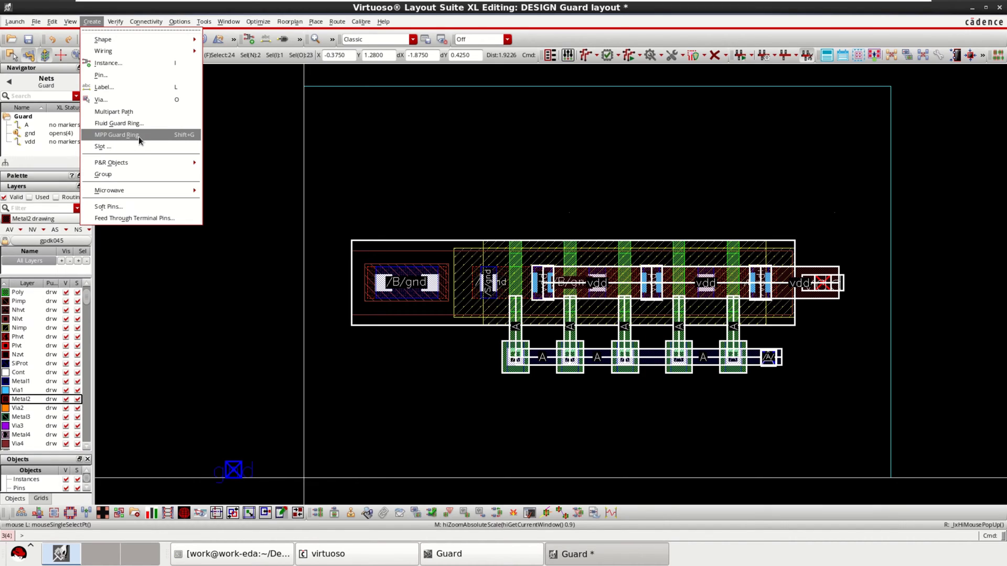
left_click(176, 135)
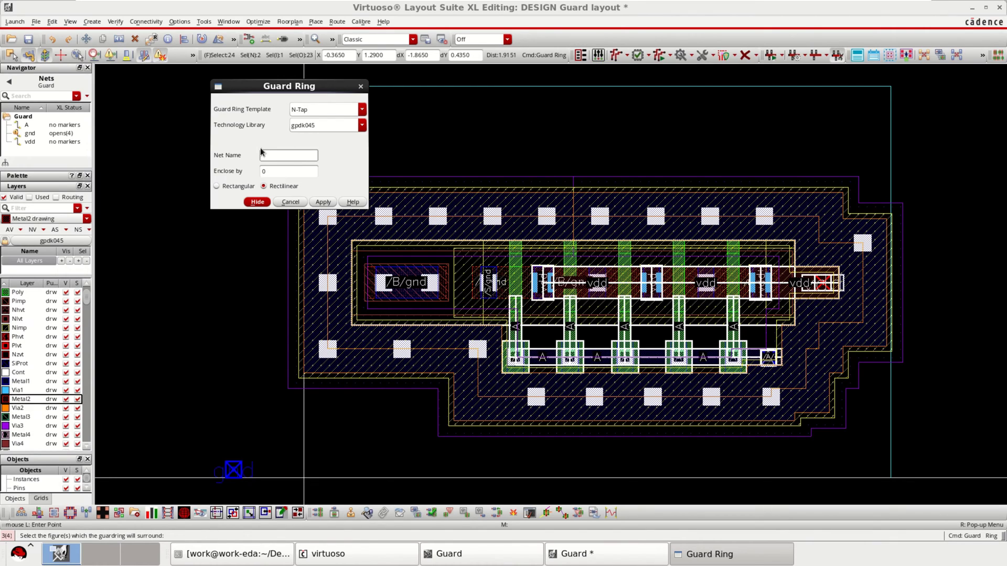
- Choose the P-Tap template and a rectangular shape for the guard ring
left_click(361, 110)
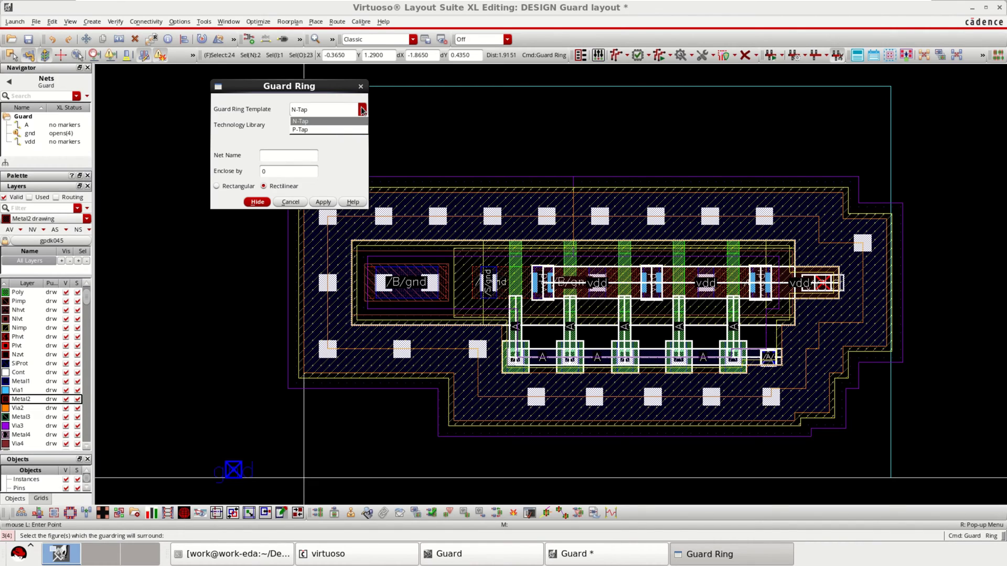
left_click(329, 130)
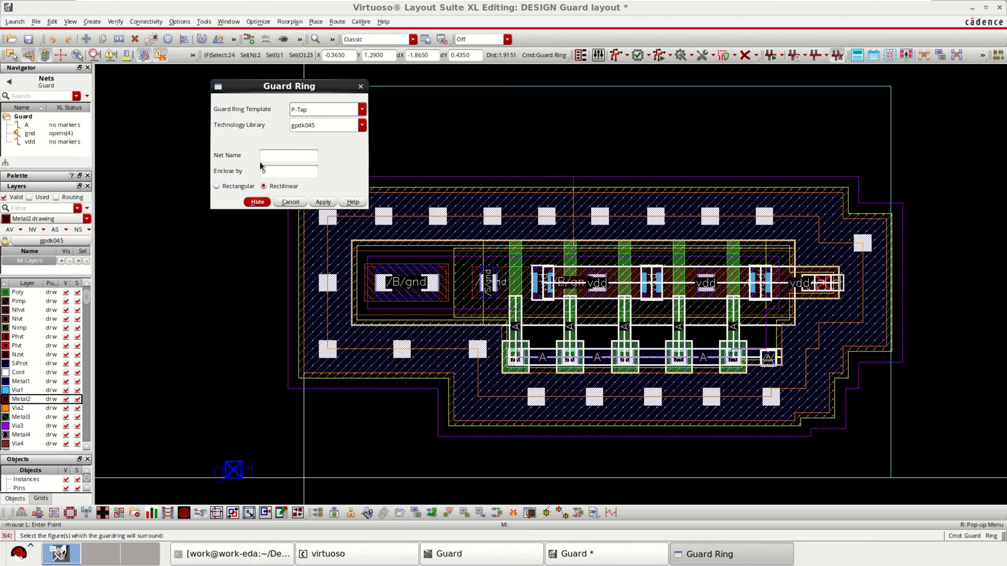
left_click(220, 187)
- Set enclosure to 0.5 and net name gnd, apply the ring, and hide the form
left_click_drag(272, 170, 254, 170)
left_click(324, 203)
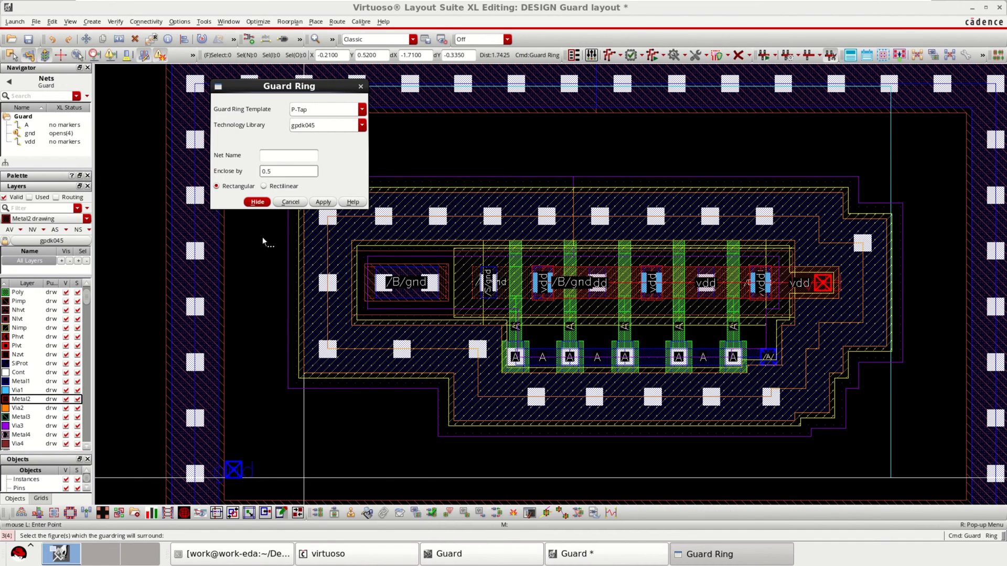
left_click(296, 156)
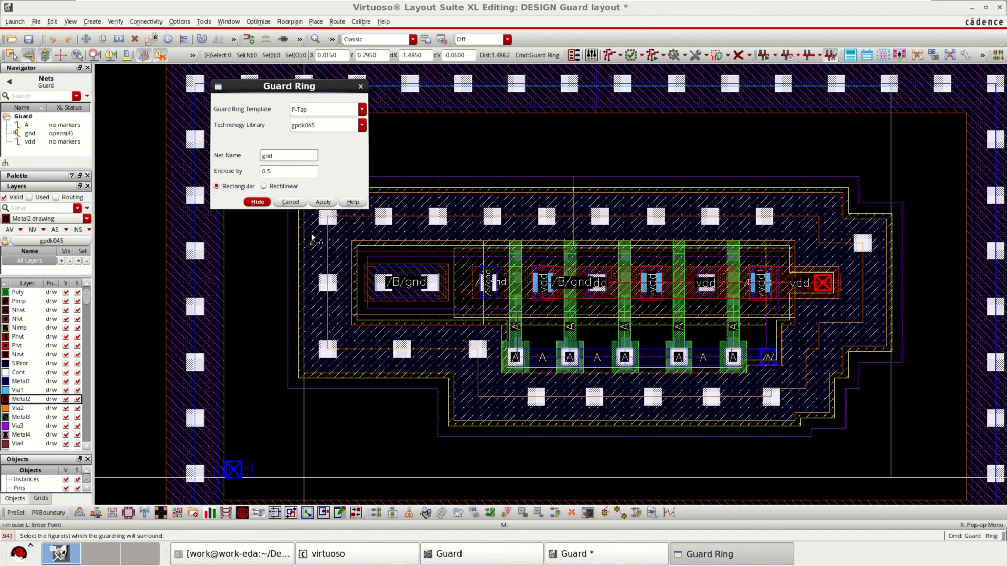
left_click(323, 202)
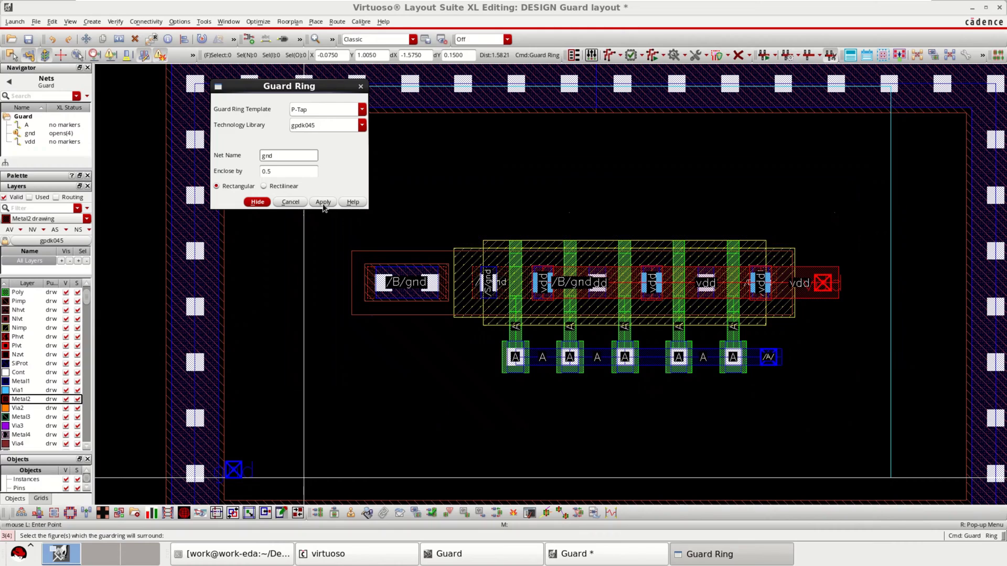
left_click(257, 203)
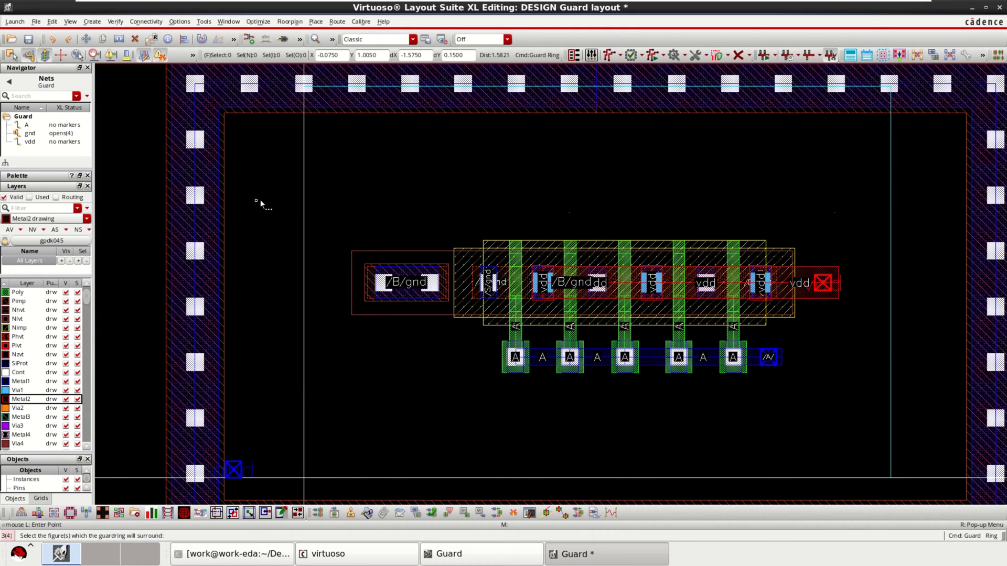
scroll(519, 351, "down", 2, "ctrl")
scroll(661, 324, "up", 1, "ctrl")
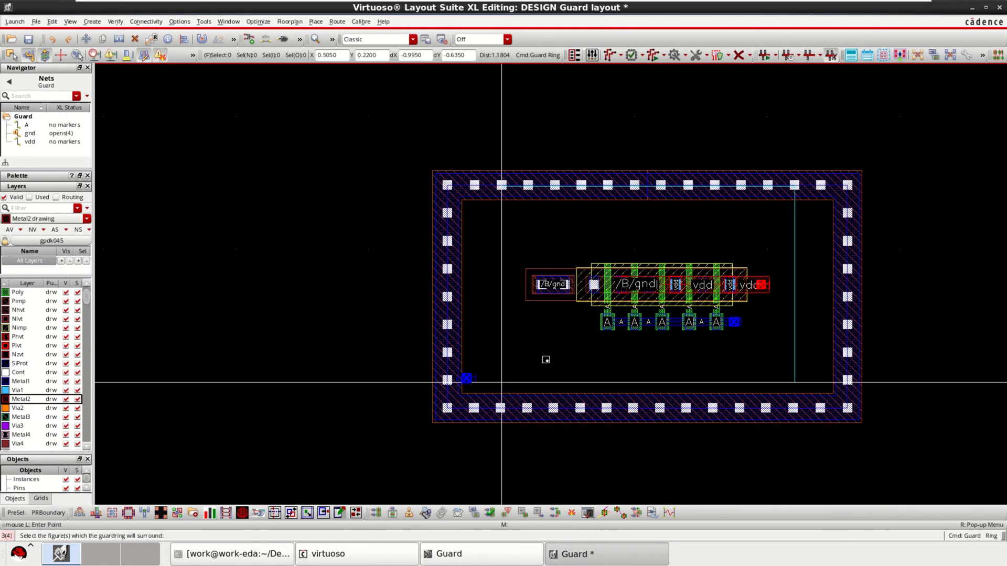
scroll(602, 332, "up", 2, "ctrl")
- Move the placement boundary to a new position with the Move command
scroll(629, 330, "down", 2, "ctrl")
scroll(631, 332, "down", 2, "ctrl")
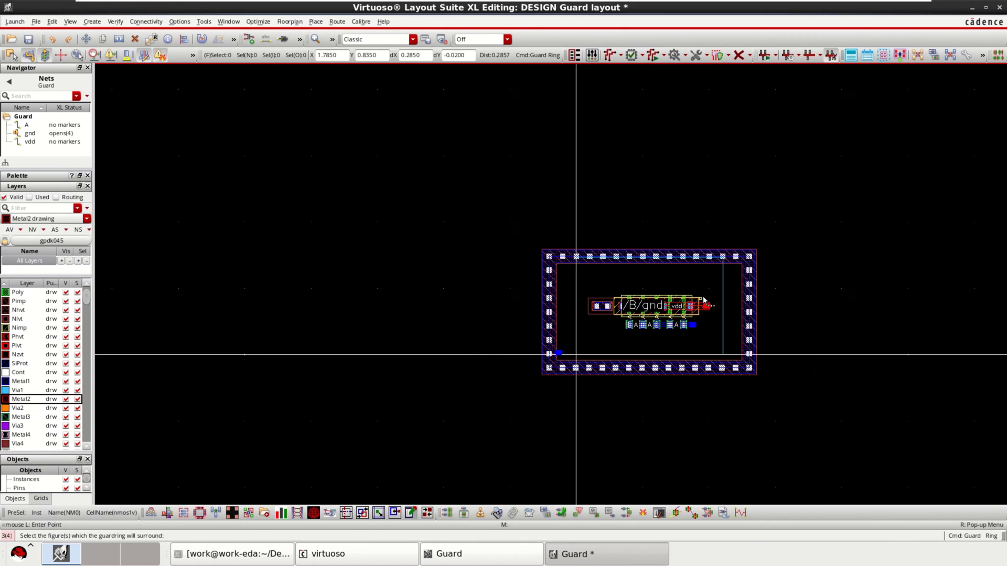
scroll(697, 296, "up", 4, "ctrl")
scroll(698, 297, "down", 2, "ctrl")
scroll(666, 399, "up", 2, "ctrl")
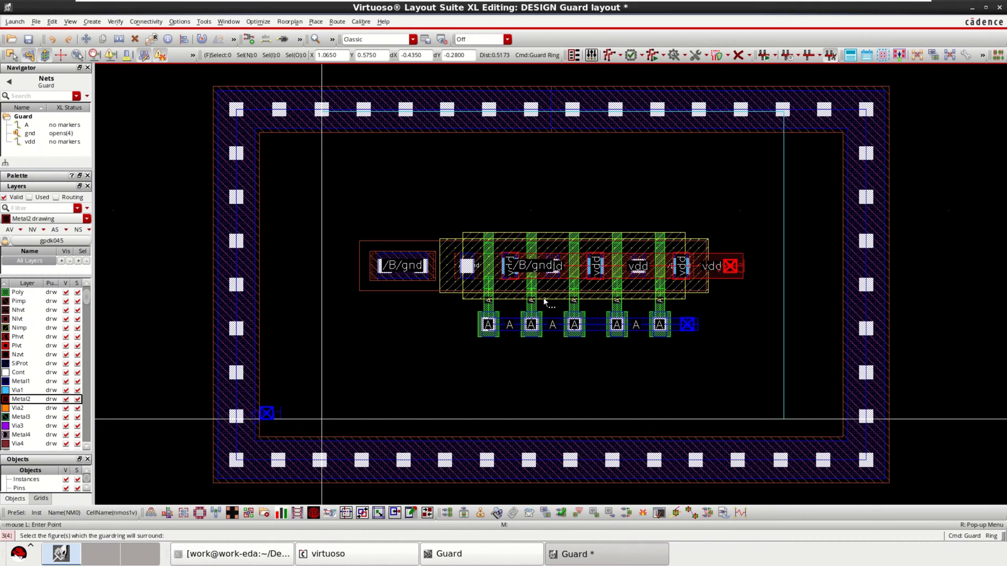
left_click(600, 117)
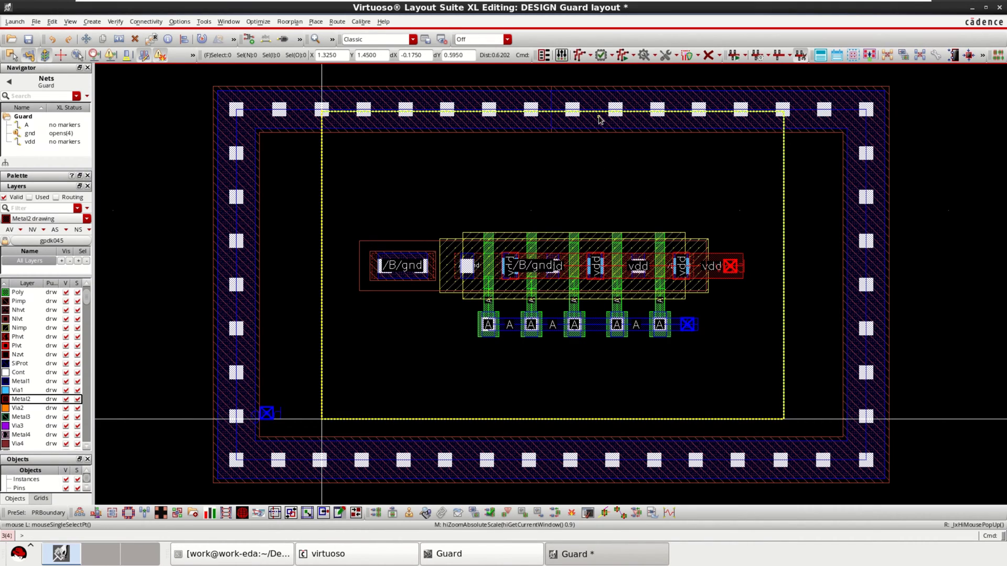
key("Return")
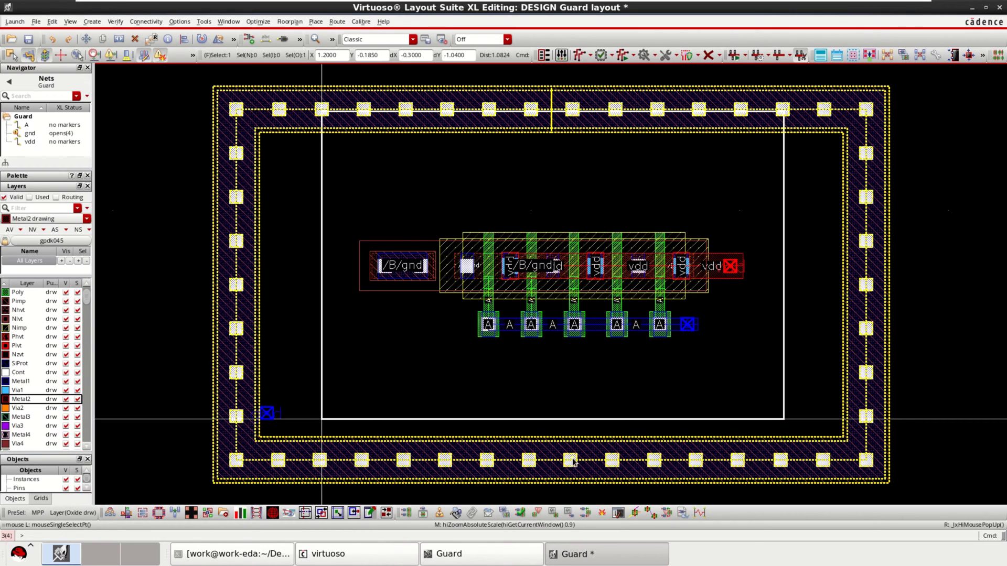
key("m")
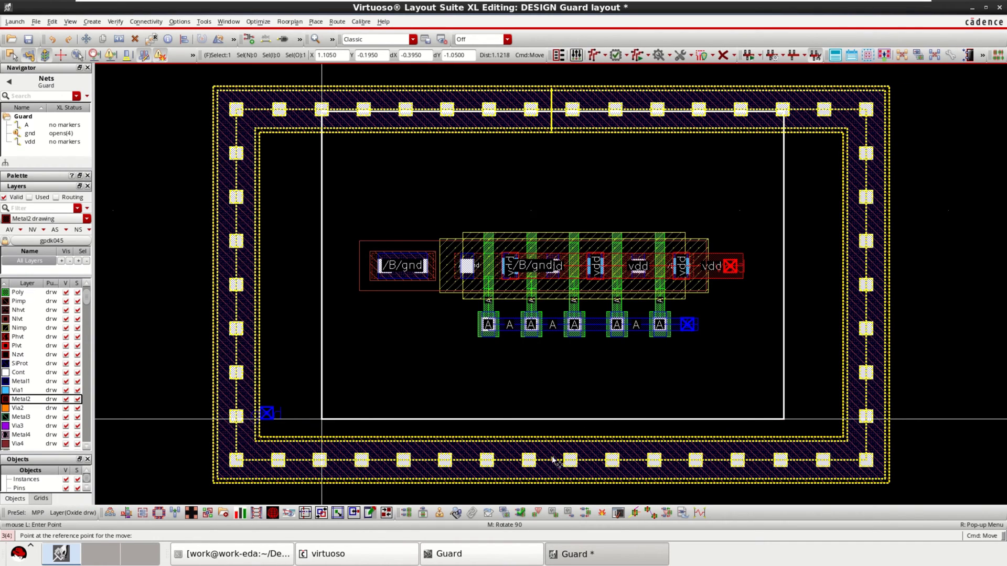
left_click(547, 461)
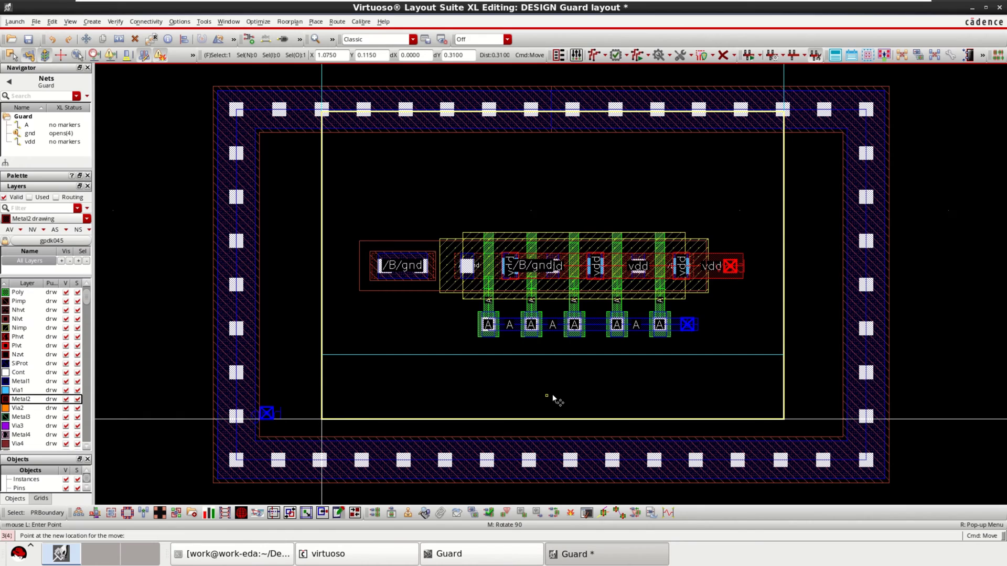
left_click(553, 397)
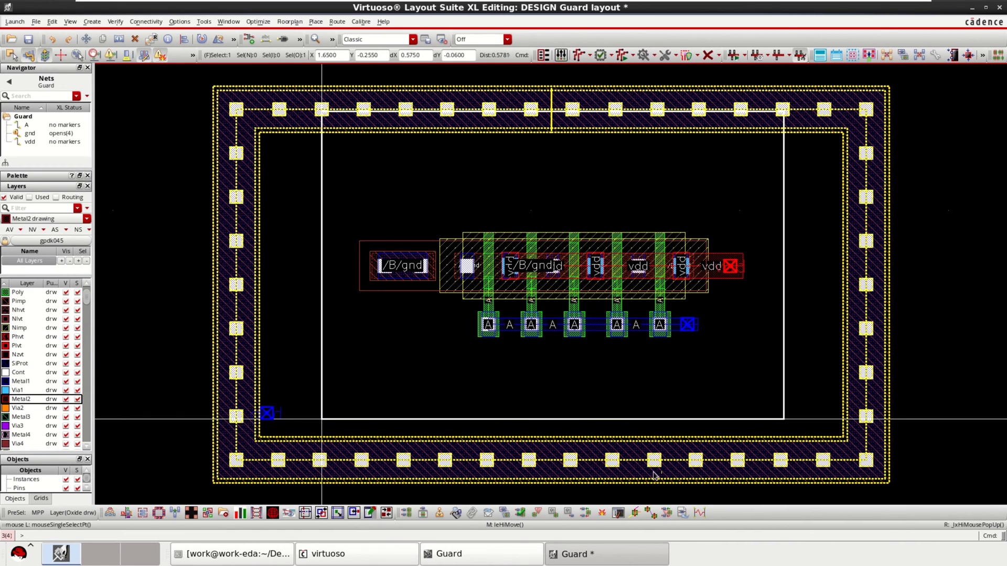
- Select the gnd guard ring, abandon a stretch attempt, and delete the ring
left_click(598, 470)
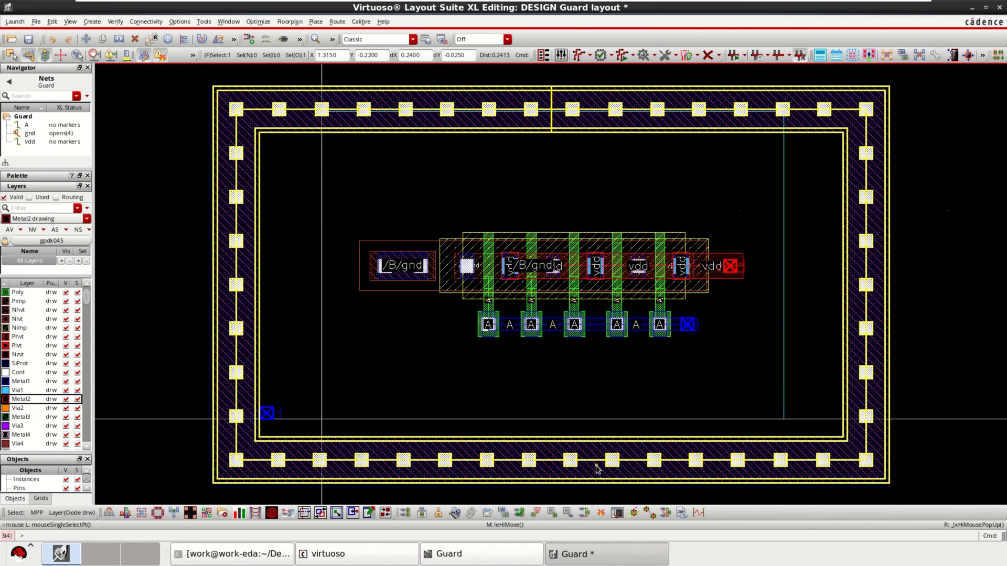
left_click_drag(596, 468, 603, 413)
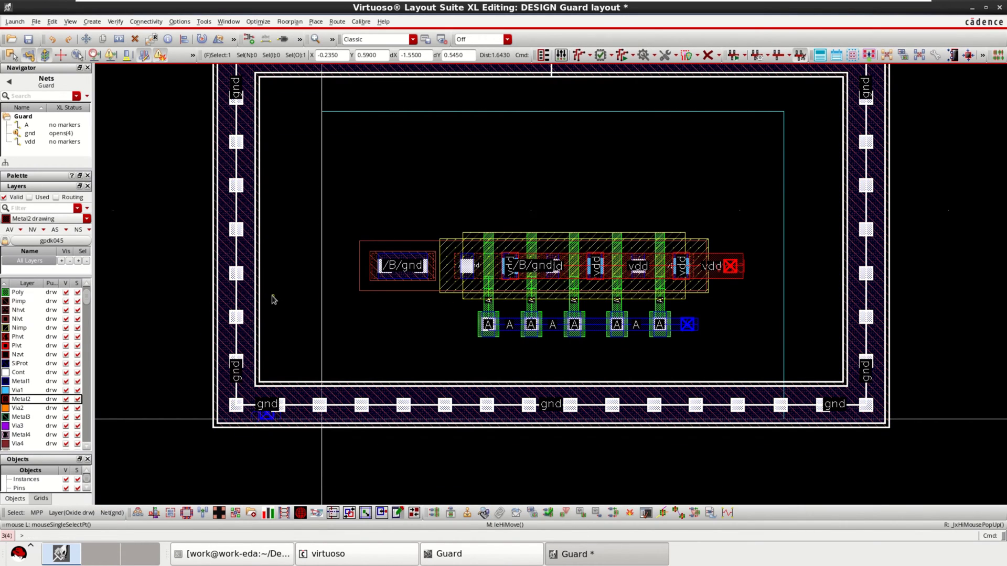
key("s")
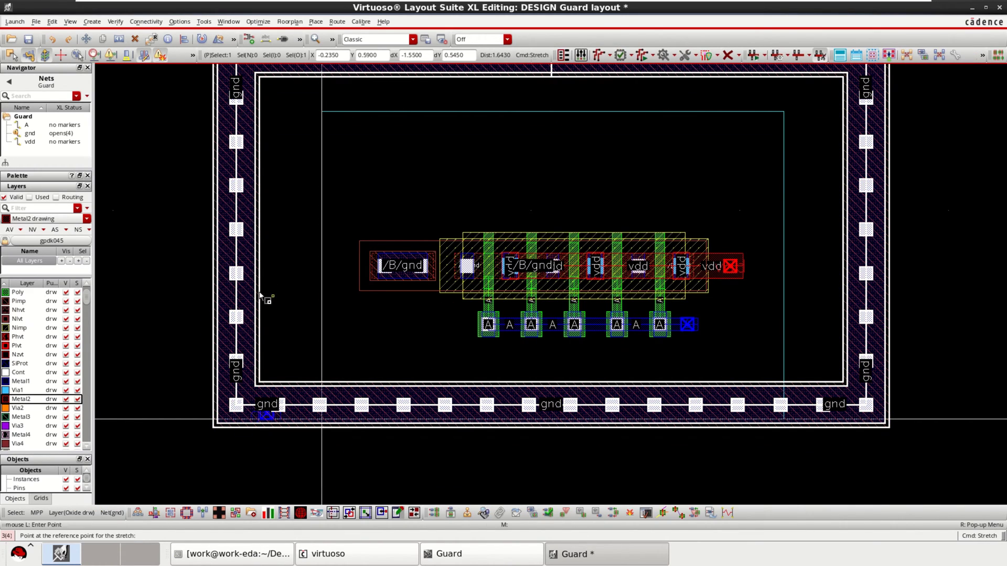
left_click(237, 253)
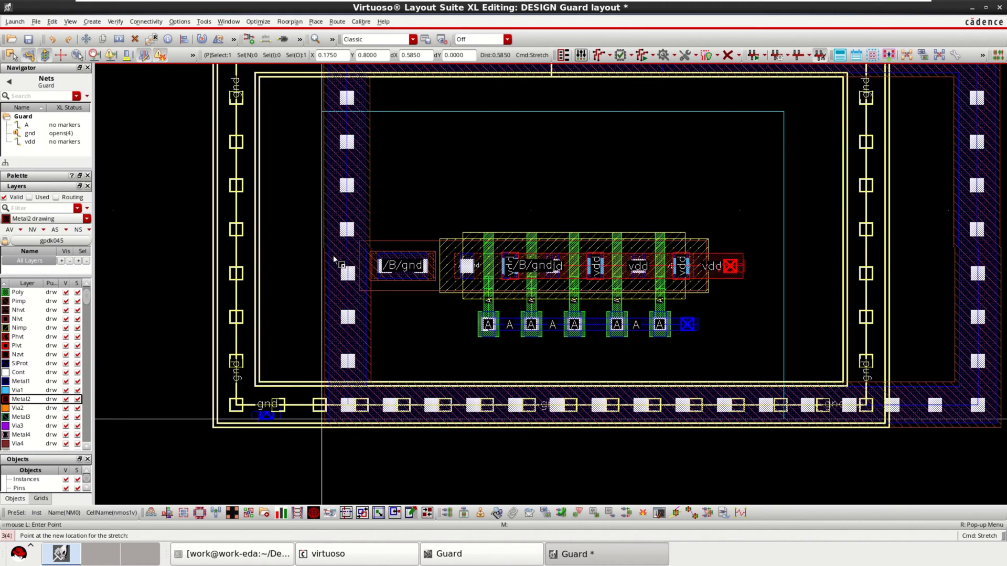
key("Escape")
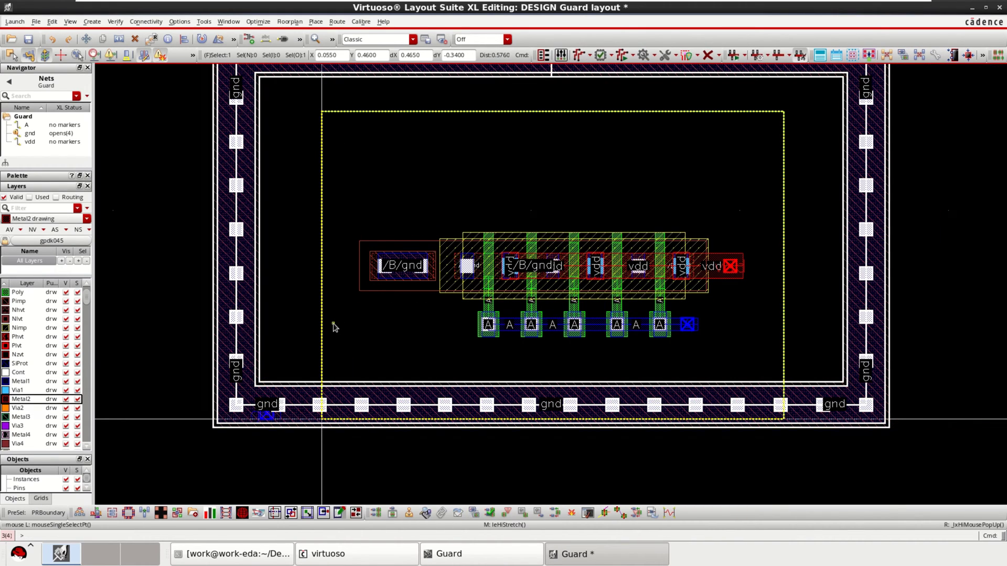
scroll(335, 327, "up", 2)
left_click(447, 113)
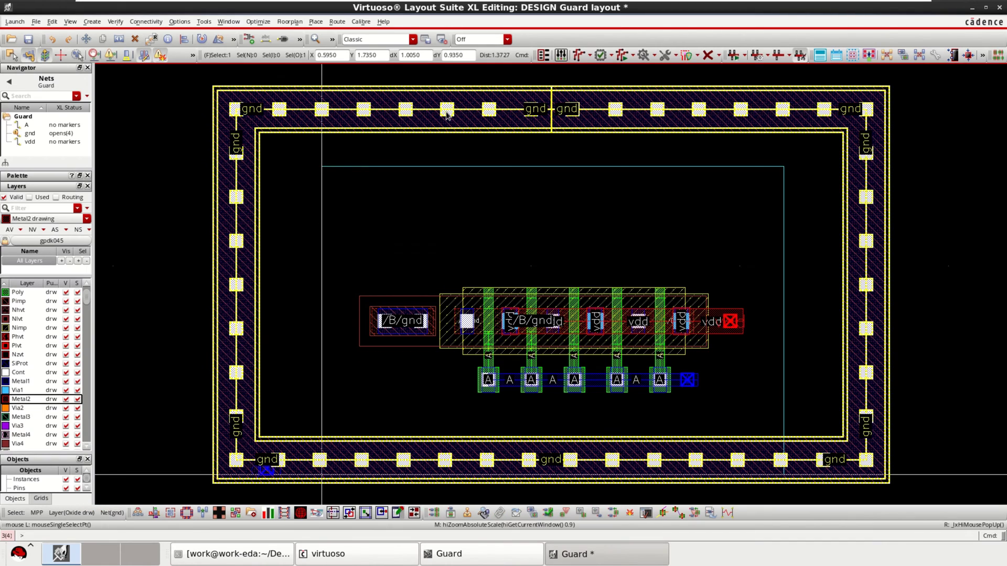
key("Delete")
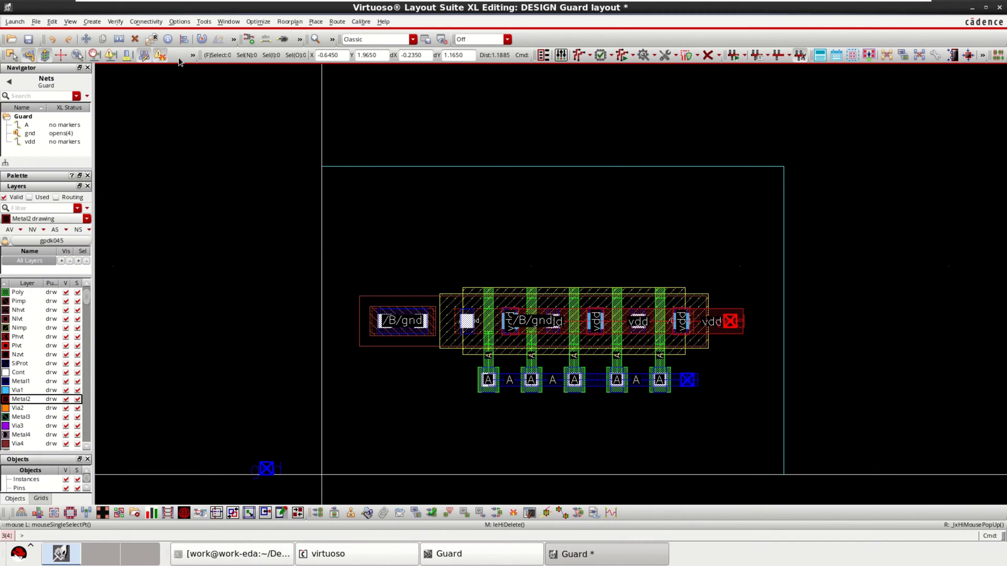
- Start an N-Tap guard ring, set the 0.25 enclosure, apply and hide the form
left_click(93, 22)
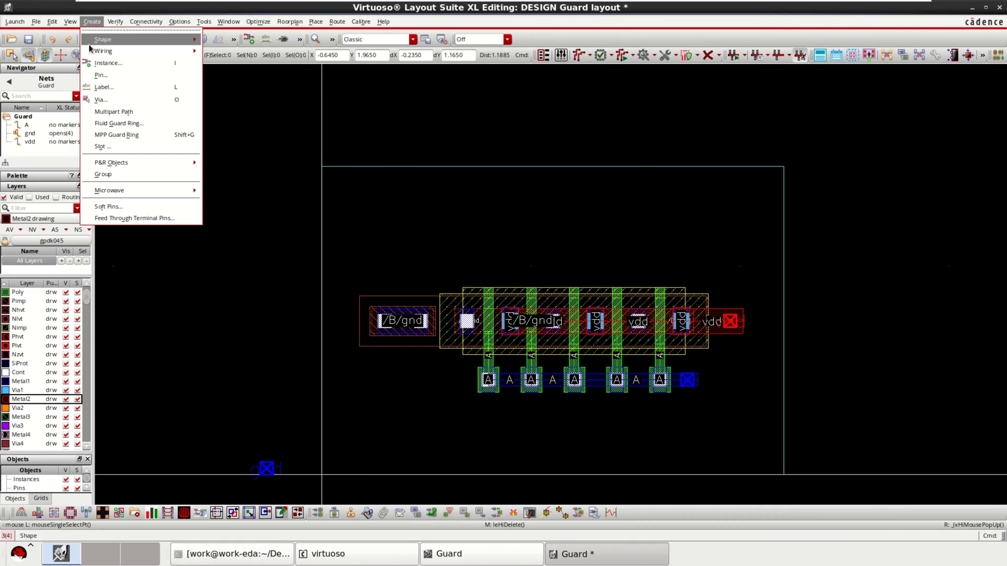
left_click(154, 135)
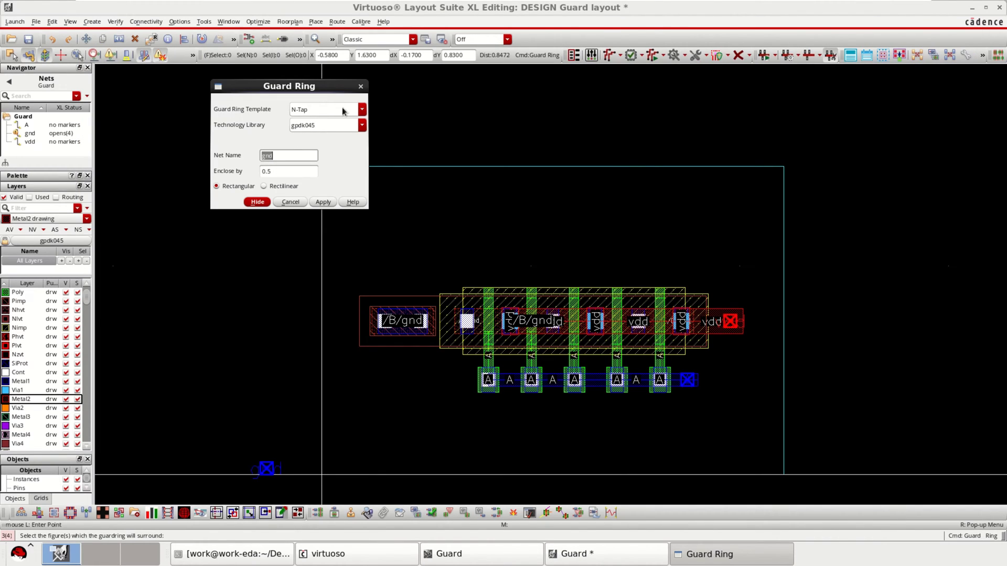
left_click(361, 109)
key("Escape")
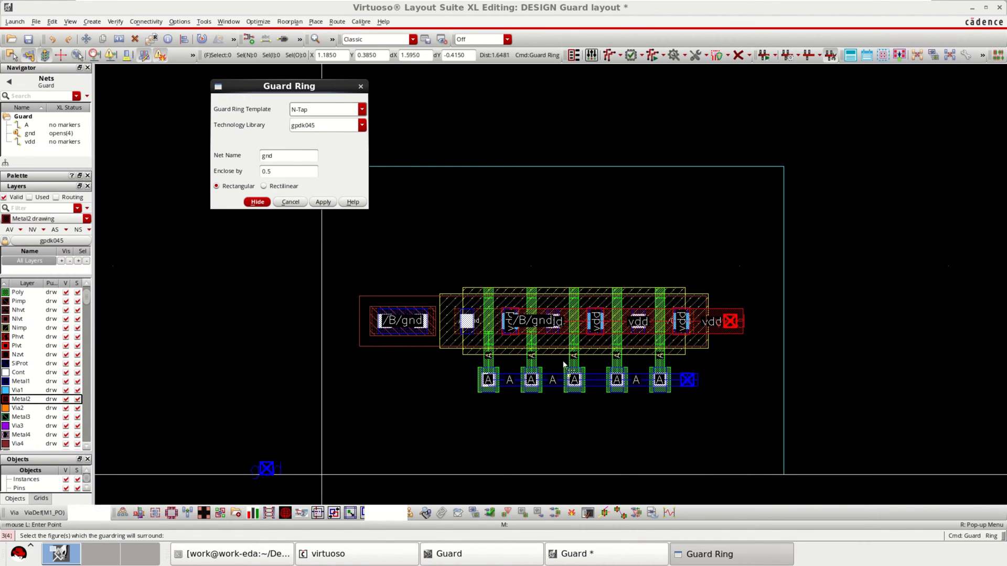
left_click(273, 171)
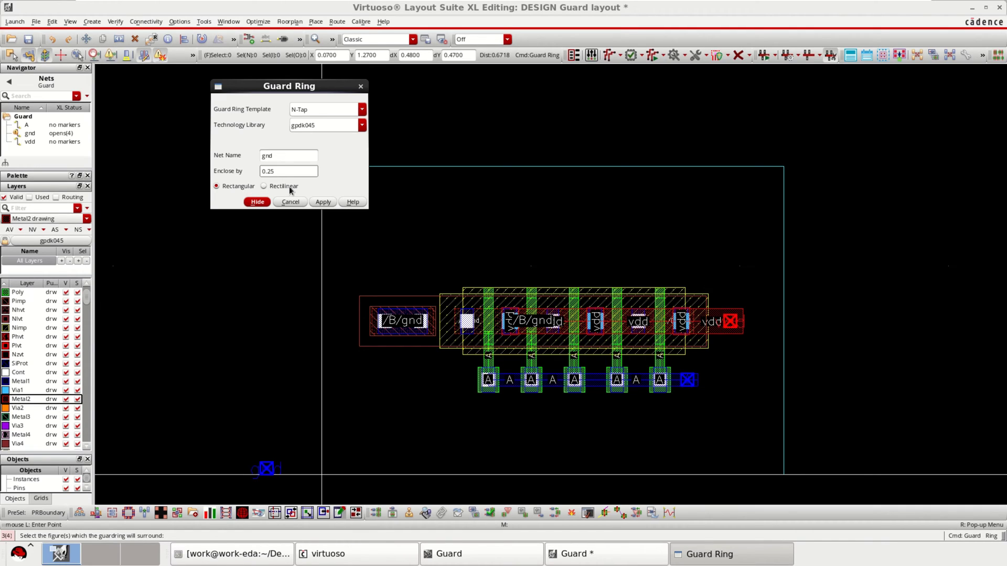
left_click(322, 202)
left_click(258, 202)
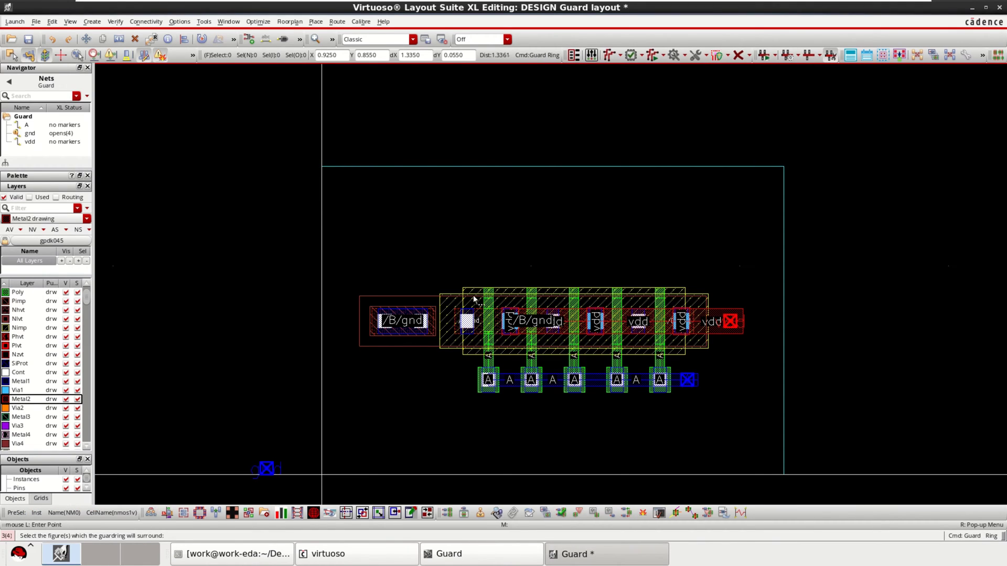
scroll(474, 299, "down", 1, "ctrl")
scroll(486, 300, "up", 2, "ctrl")
key("Escape")
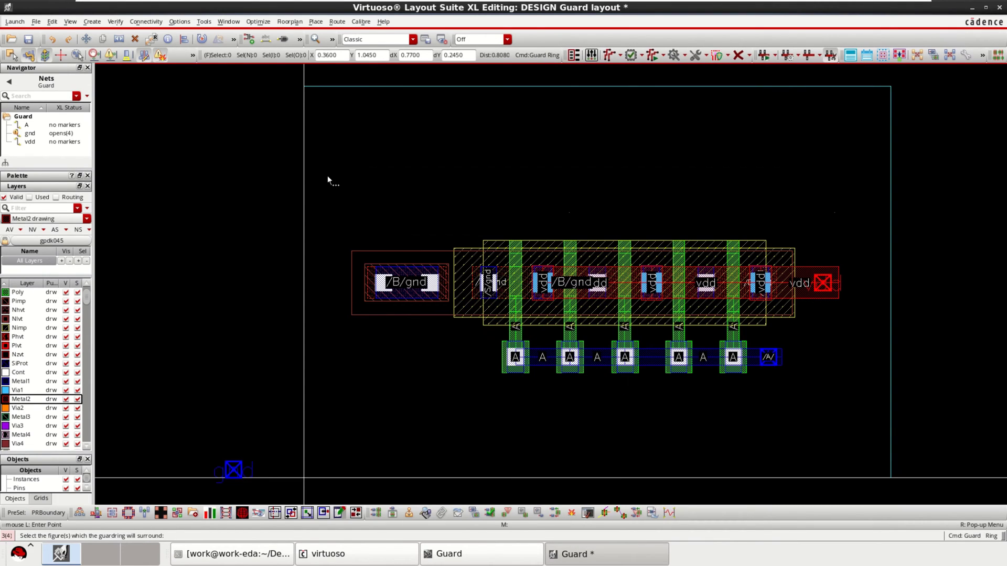
- Box-select all transistor shapes and create the gnd guard ring around them
left_click_drag(238, 158, 873, 402)
left_click(202, 89)
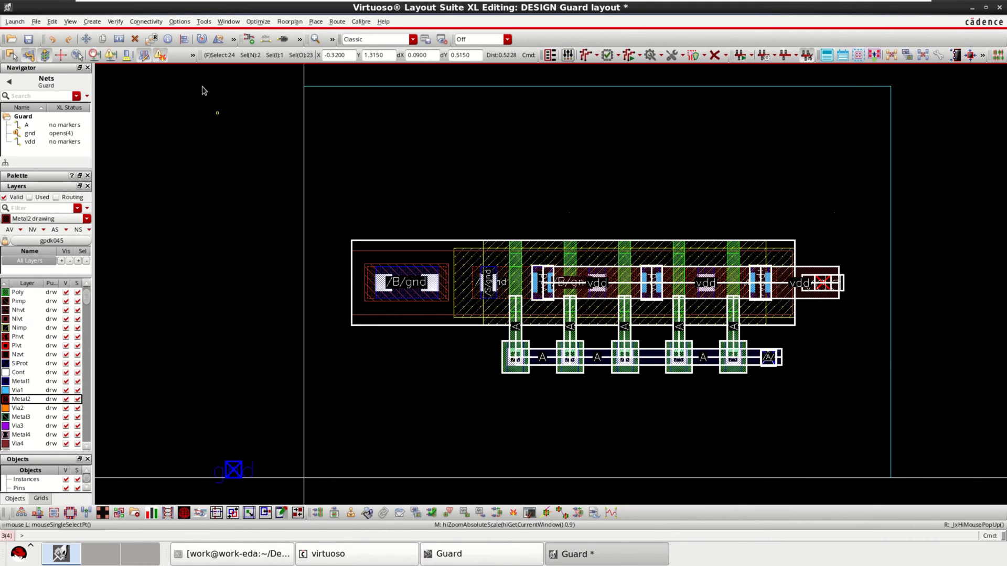
left_click(92, 22)
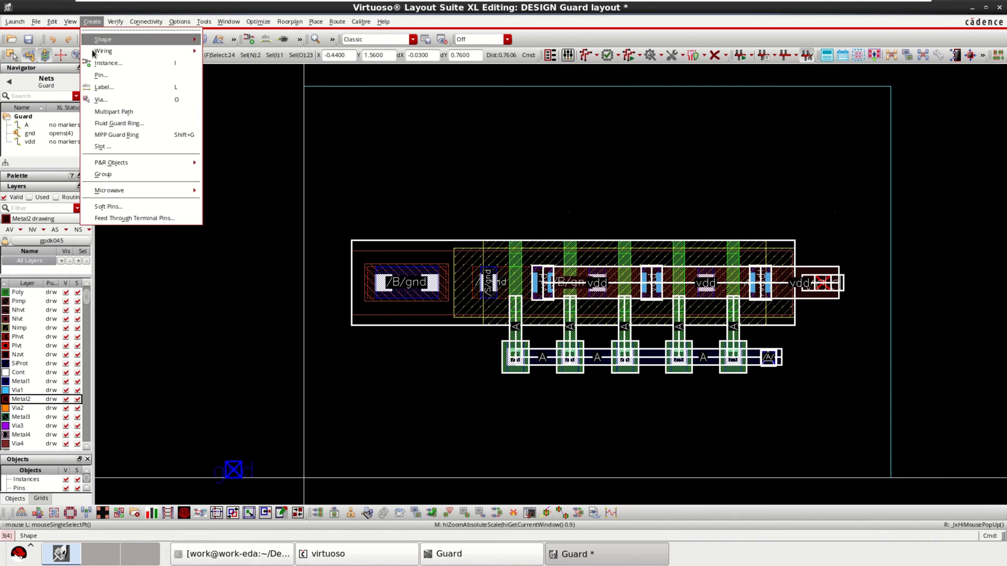
left_click(139, 135)
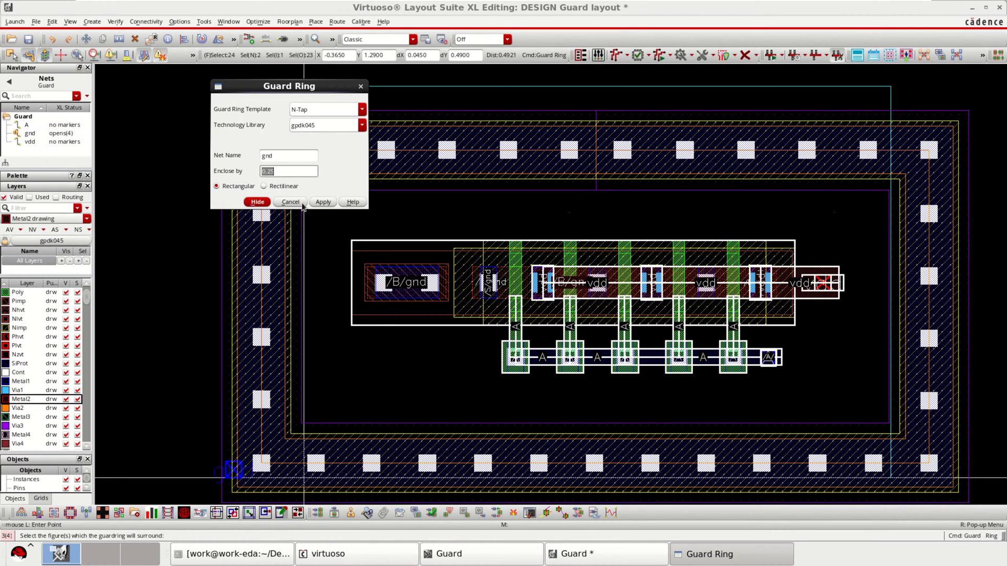
left_click(323, 202)
left_click(257, 203)
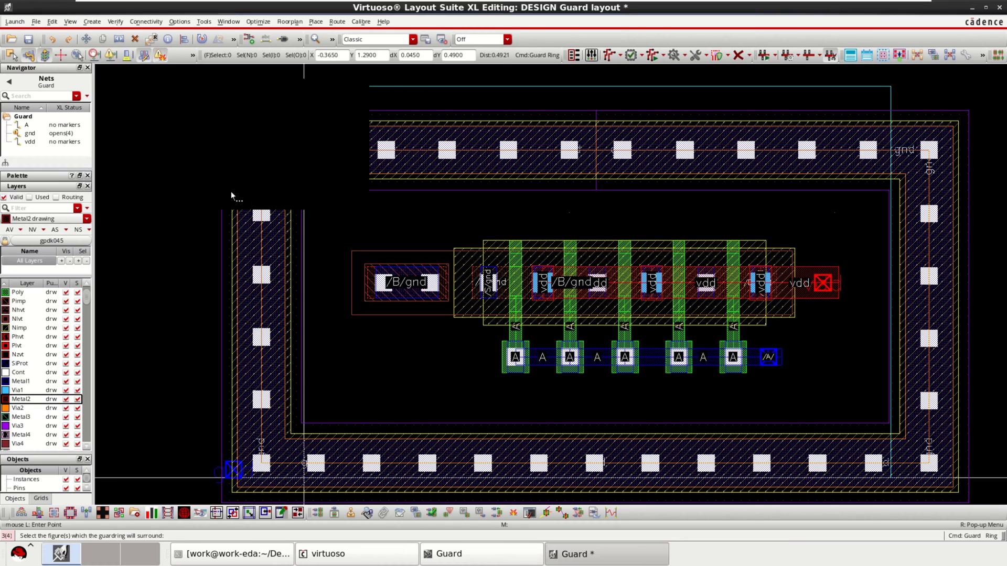
scroll(478, 270, "down", 2, "ctrl")
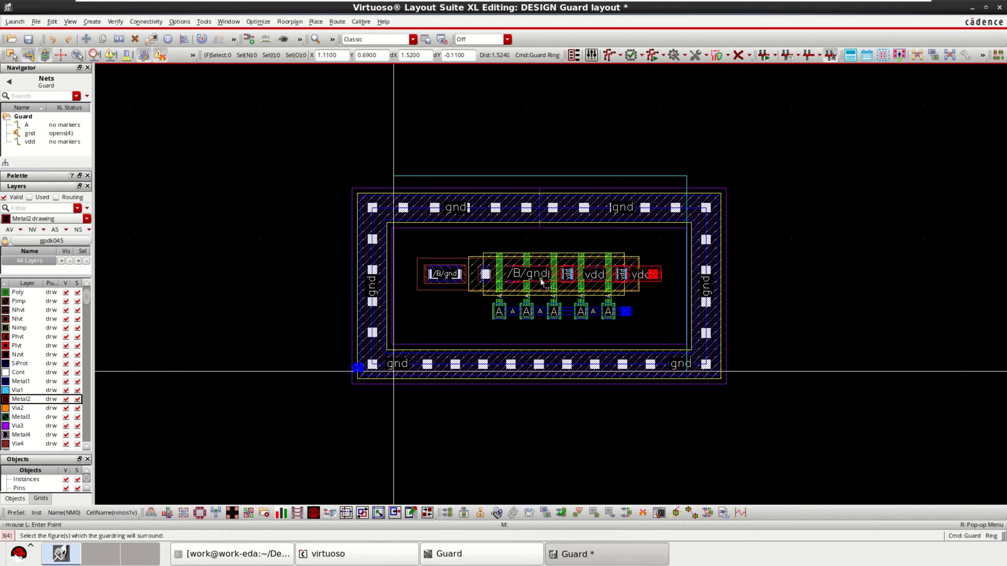
key("Escape")
scroll(804, 239, "up", 2, "ctrl")
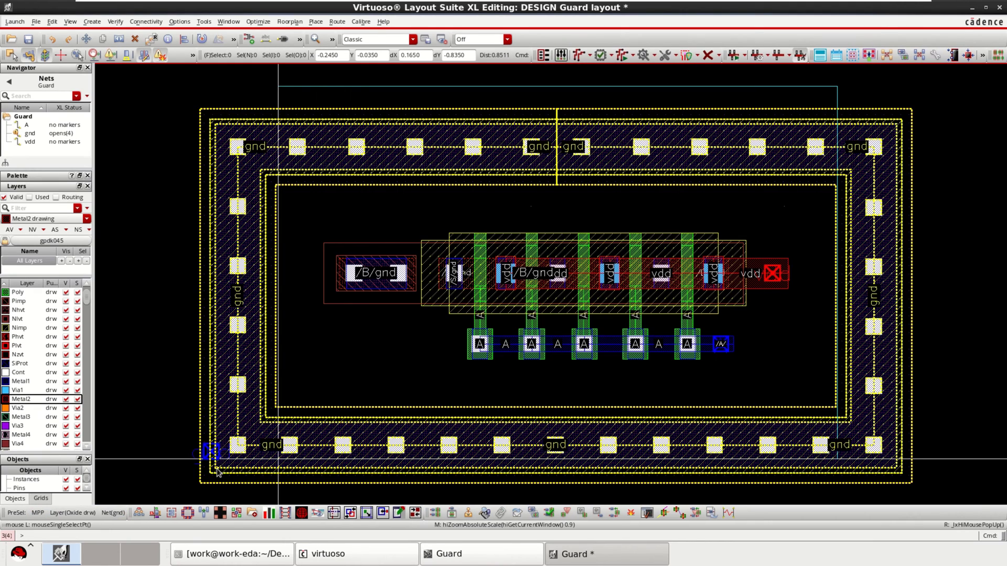
left_click_drag(154, 431, 240, 477)
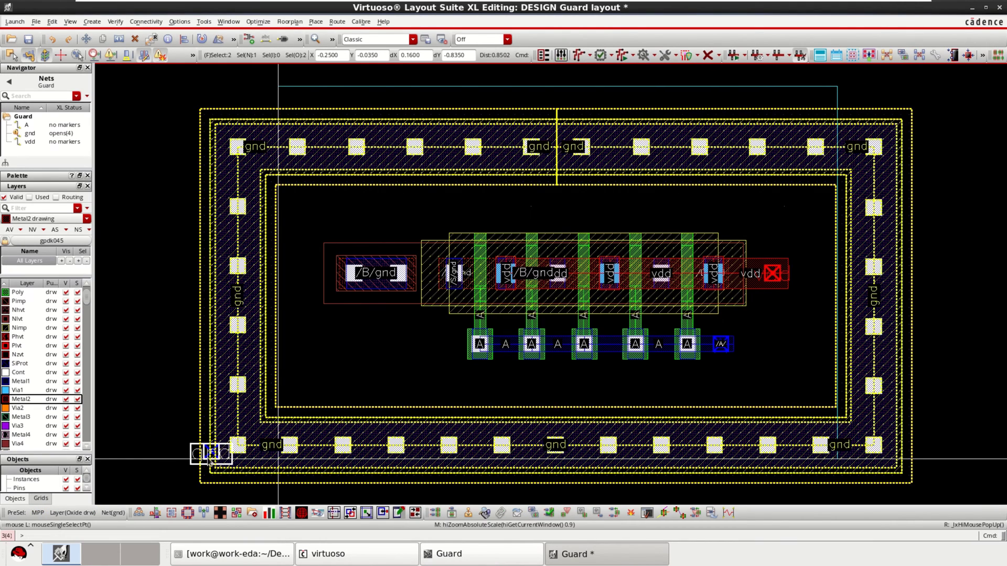
key("m")
left_click(215, 412)
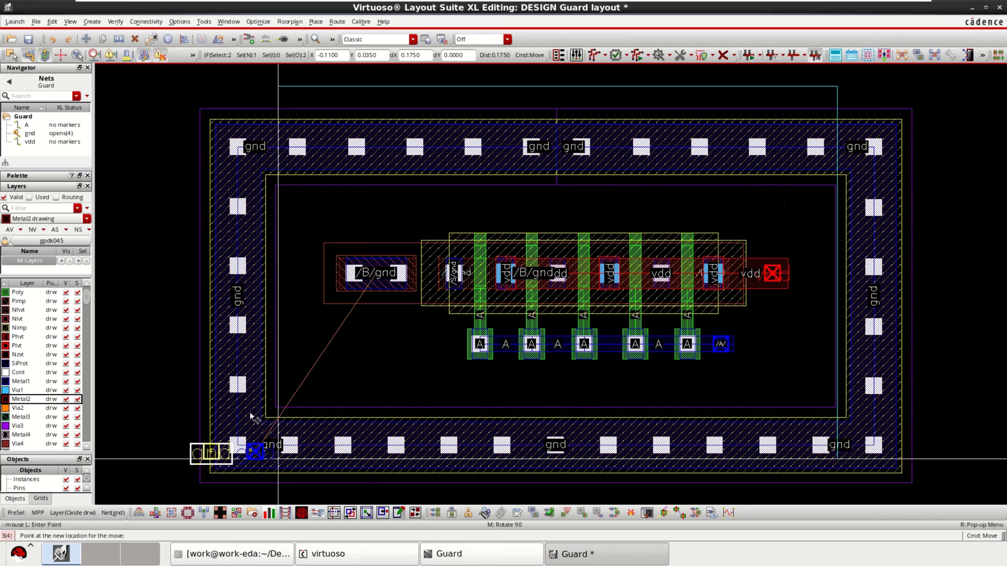
left_click(319, 429)
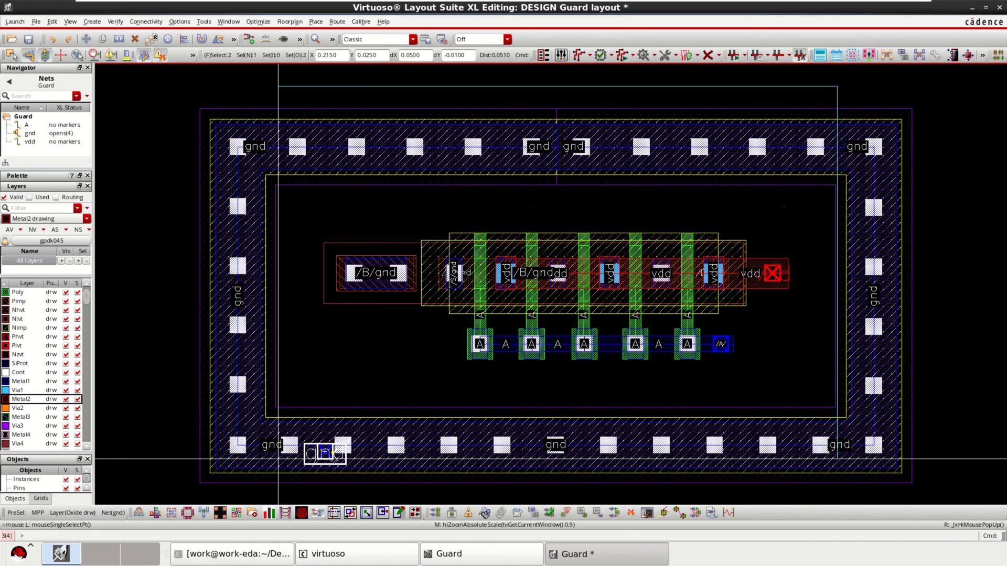
scroll(325, 451, "up", 3, "ctrl")
key("m")
left_click(296, 417)
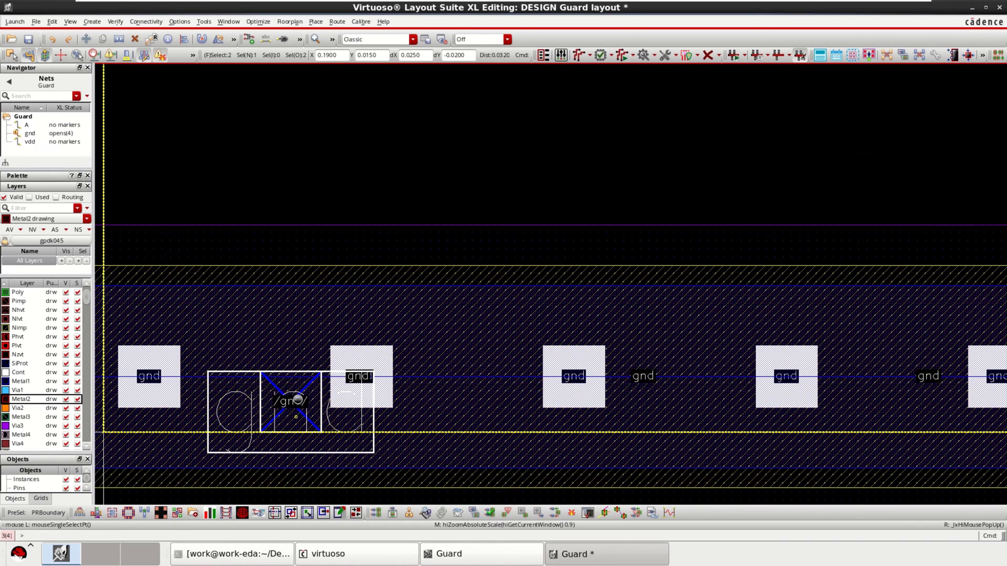
left_click(342, 374)
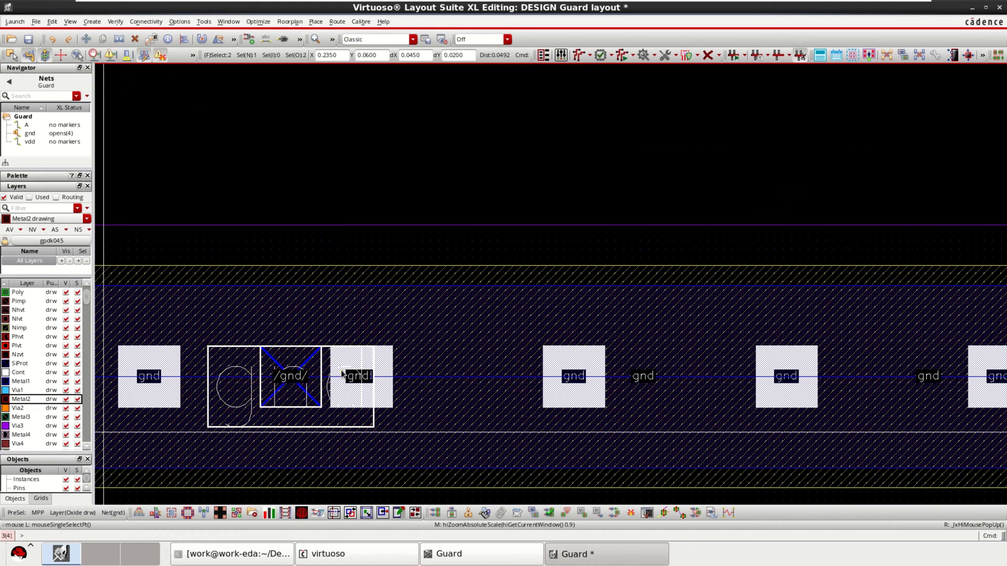
key("f")
key("ctrl+d")
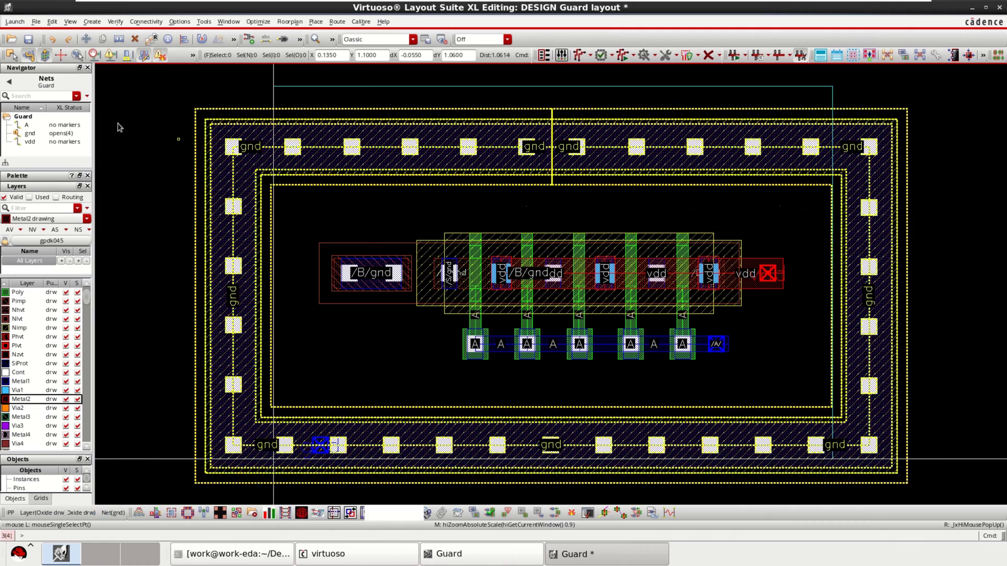
- Highlight the gnd net and wire the B/gnd bulk contact to the top ring row in Metal1
left_click(34, 136)
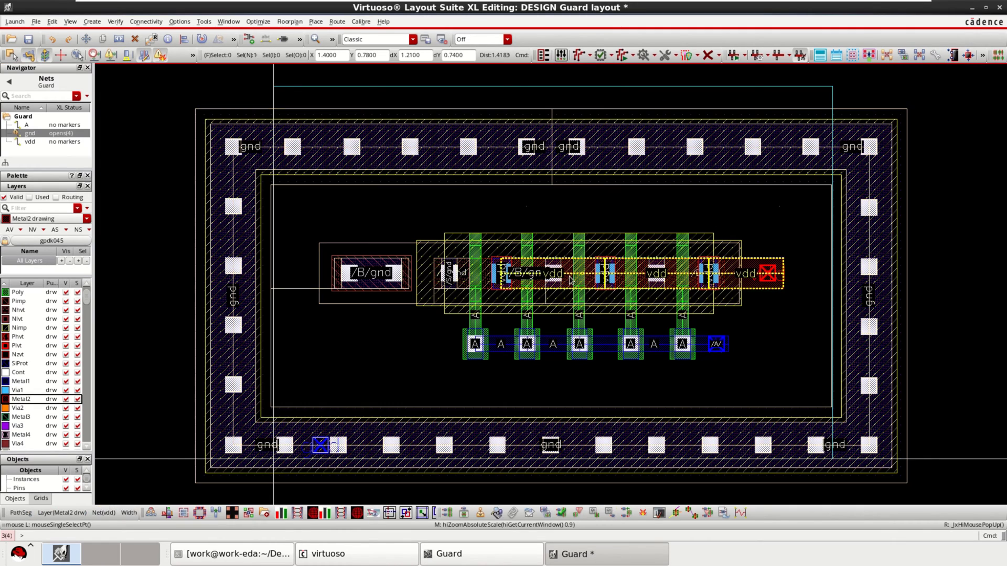
scroll(371, 279, "up", 2, "ctrl")
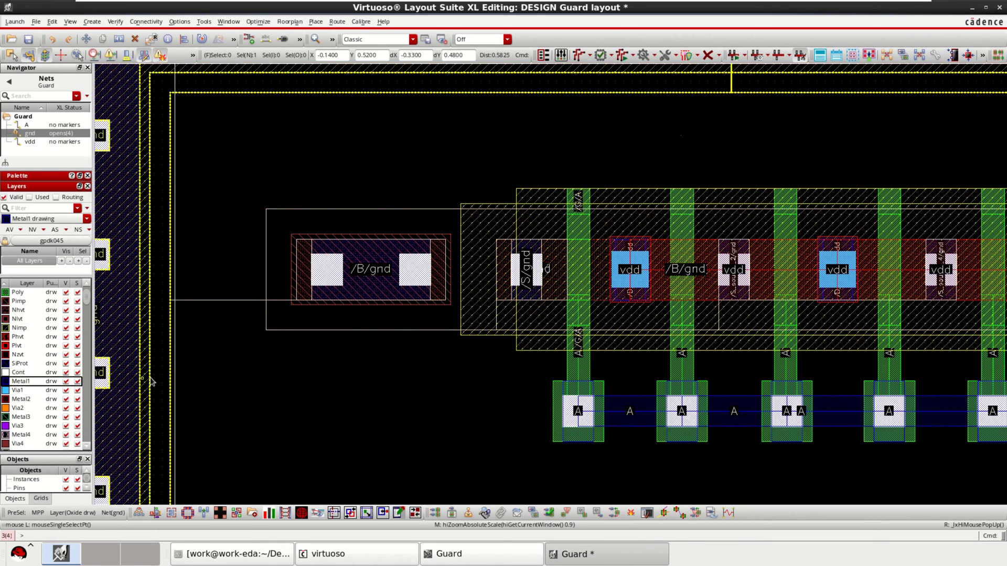
key("p")
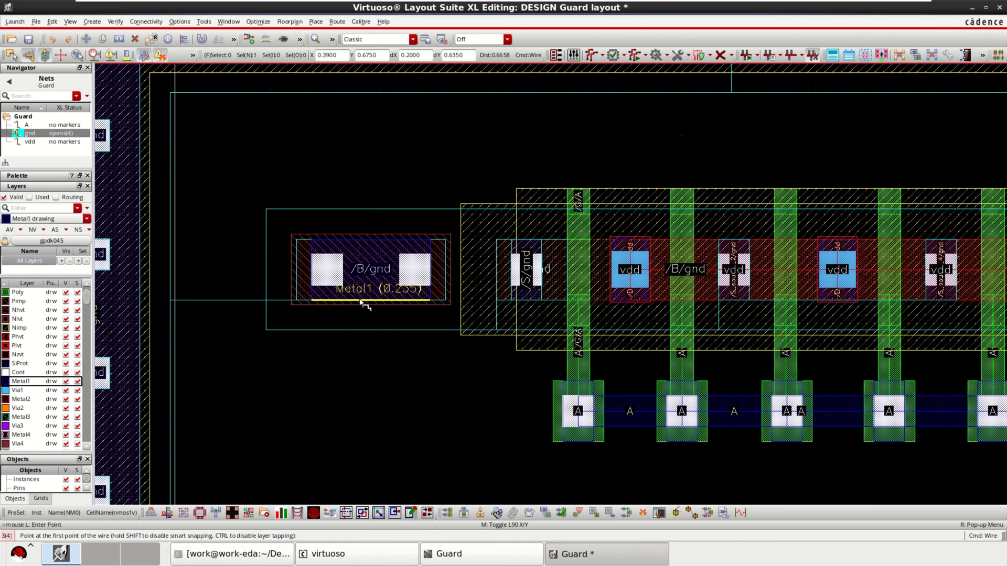
left_click(361, 301)
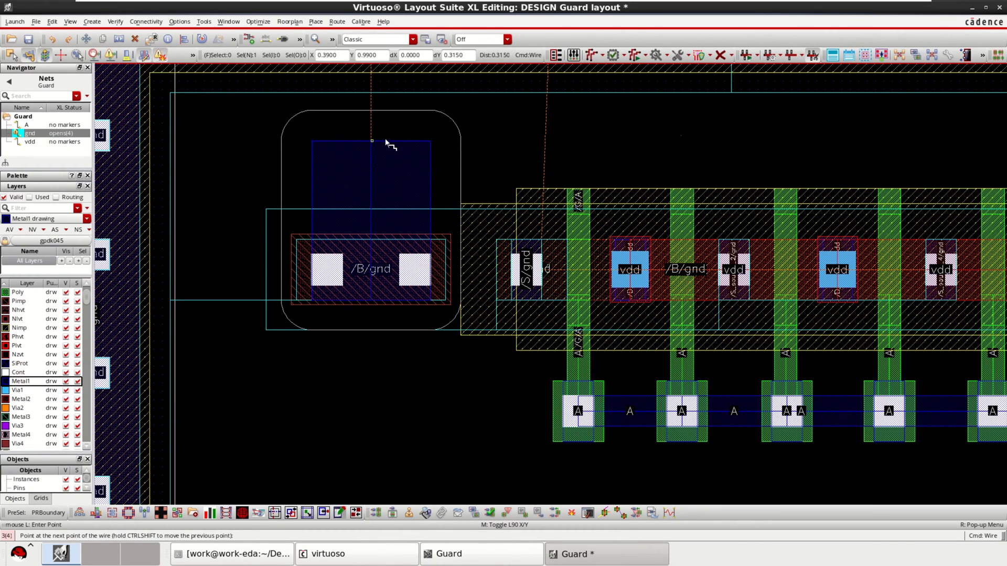
scroll(388, 143, "up", 3)
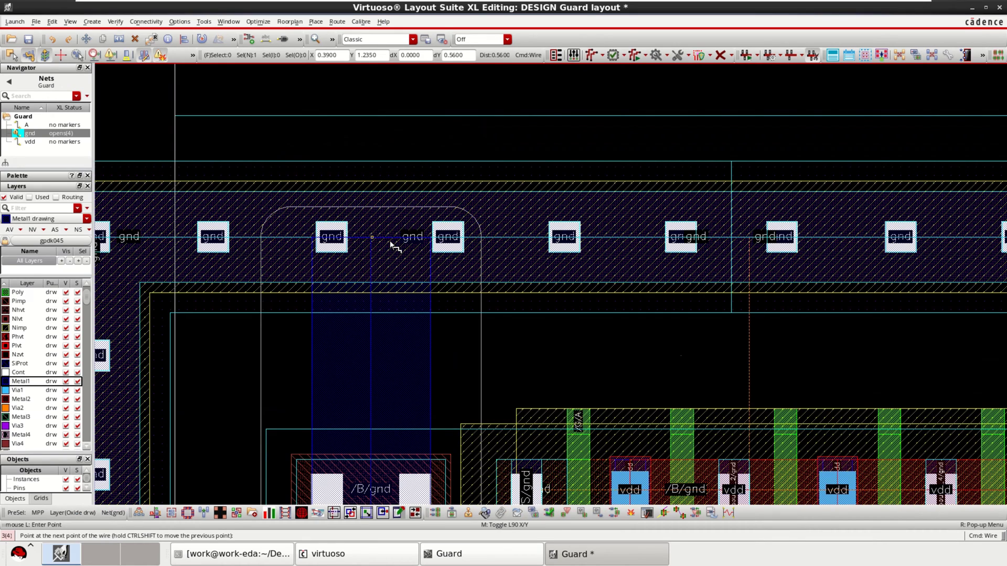
double_click(390, 242)
- Wire the S/gnd contact to the bottom ring row and the D/gnd contact to the top row
scroll(550, 344, "down", 1, "ctrl")
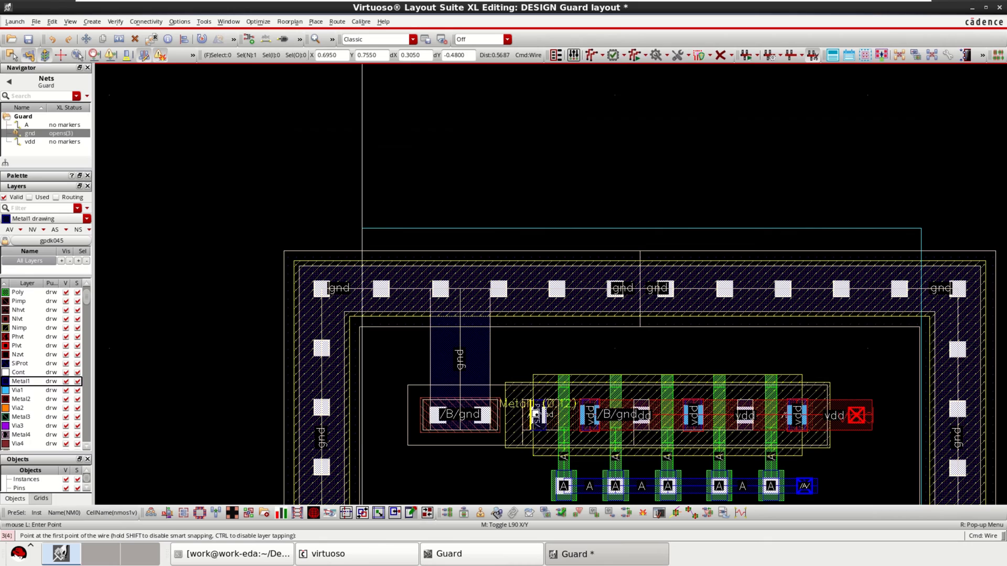
scroll(537, 451, "down", 2)
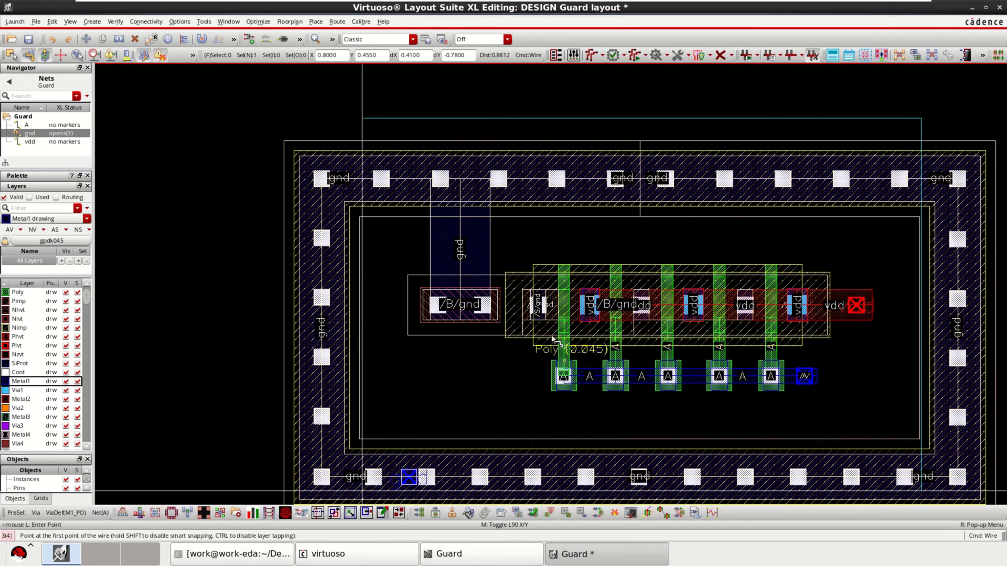
left_click(543, 296)
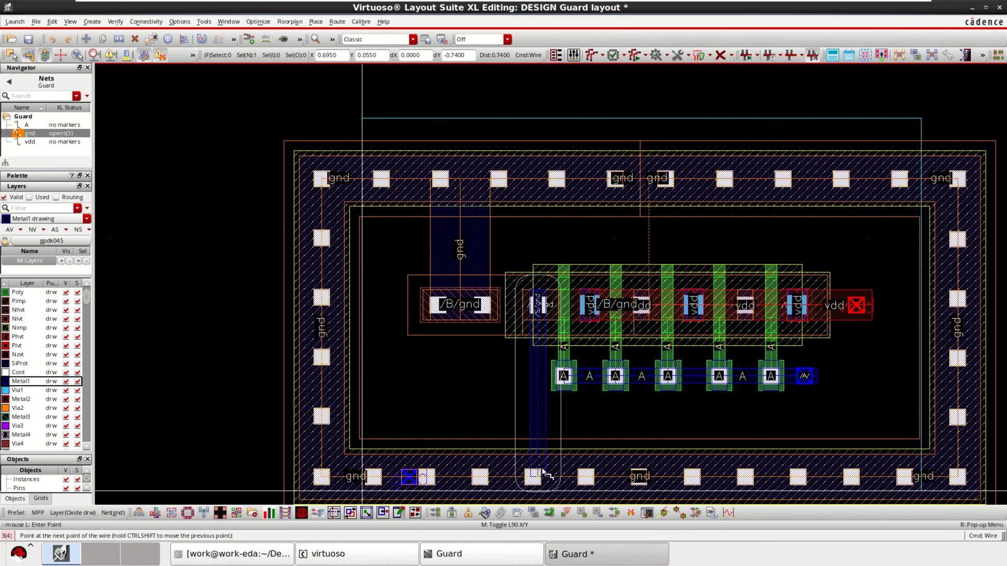
double_click(543, 479)
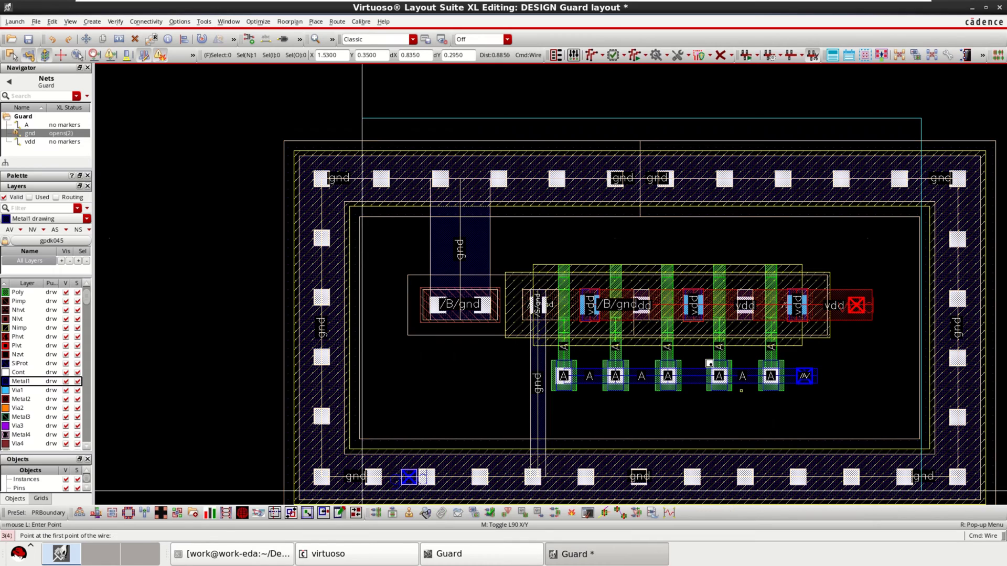
left_click(645, 321)
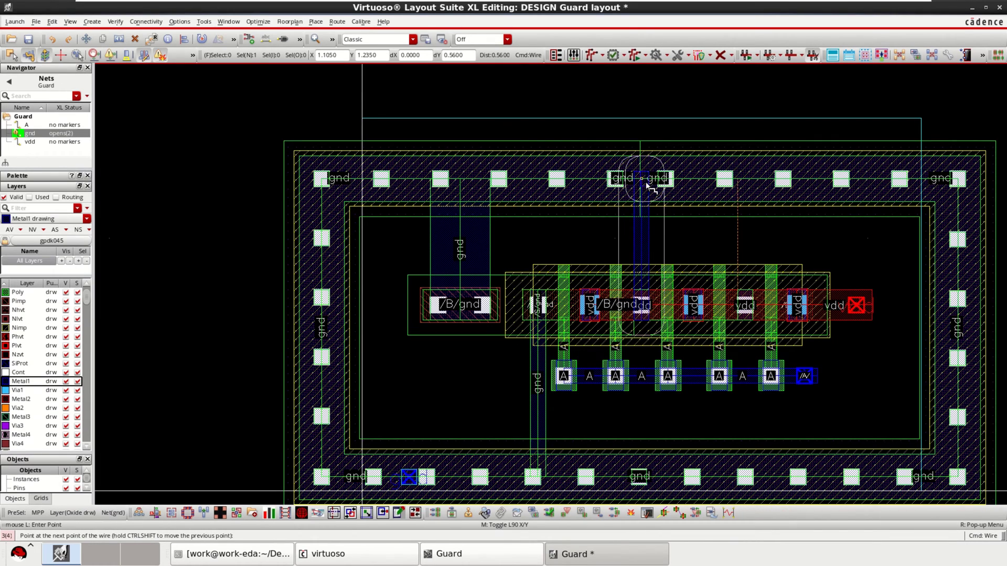
double_click(650, 187)
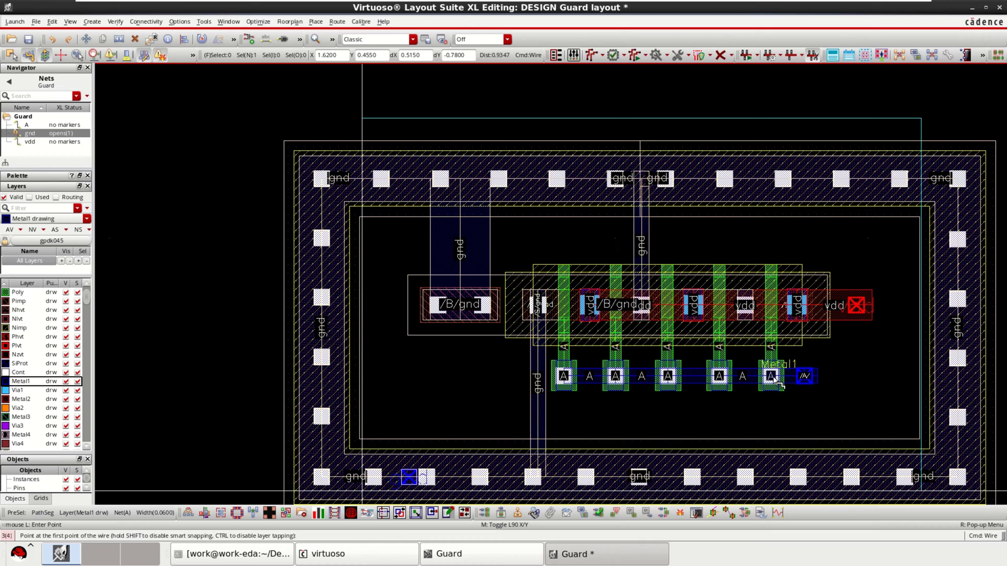
key("Escape")
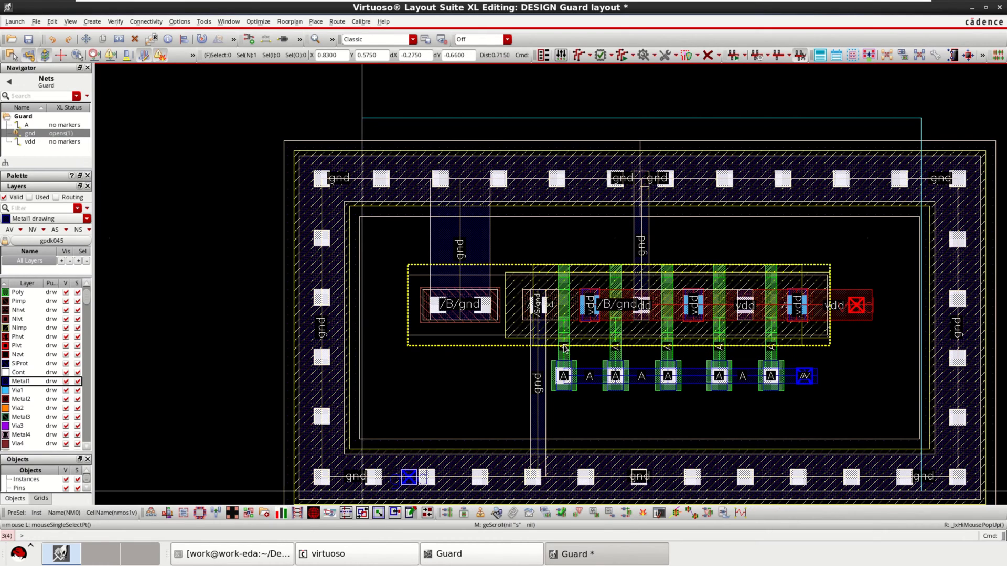
- Connect the last unconnected gnd contact to the top ring row and recheck the gnd net
left_click(747, 314)
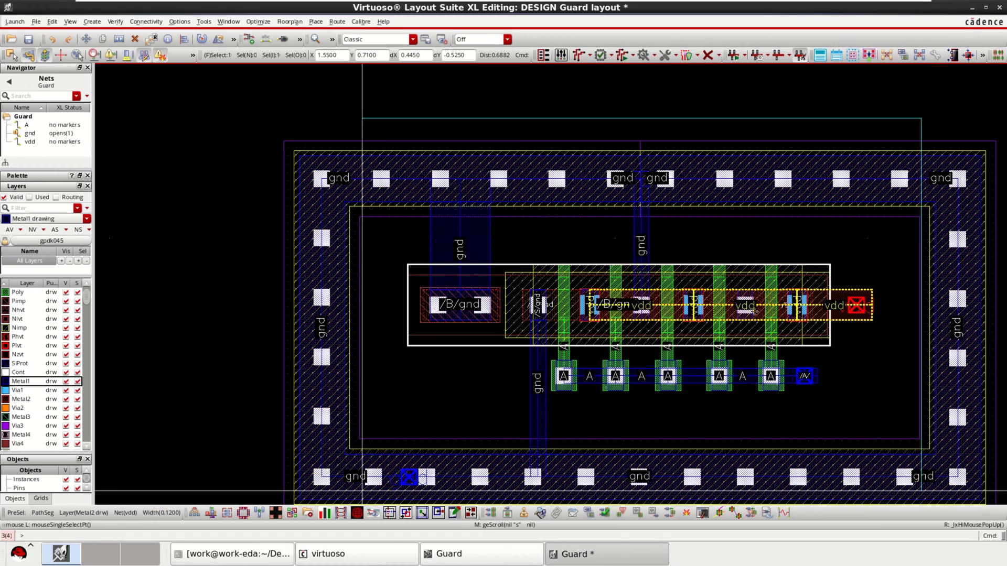
left_click(857, 257)
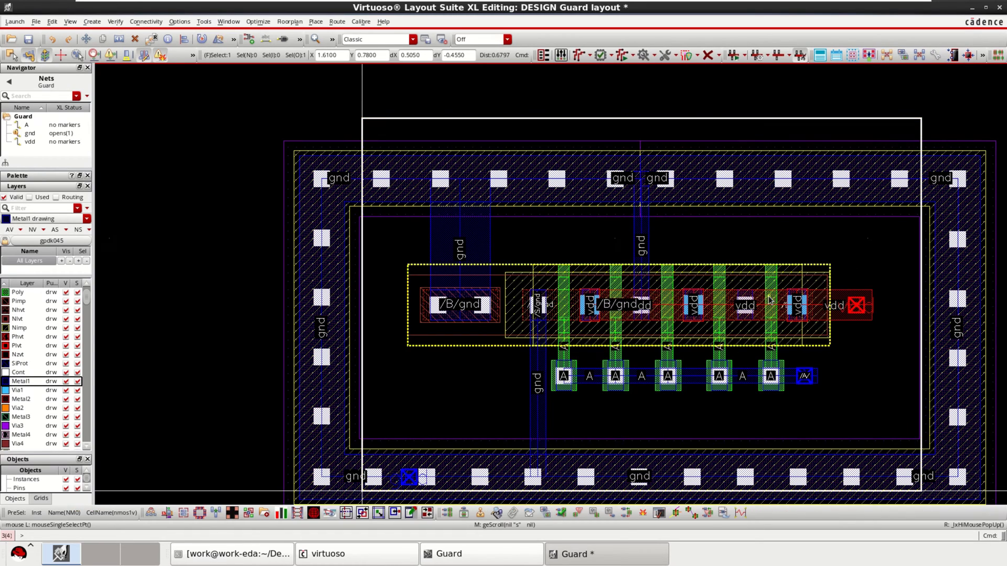
key("p")
left_click(742, 318)
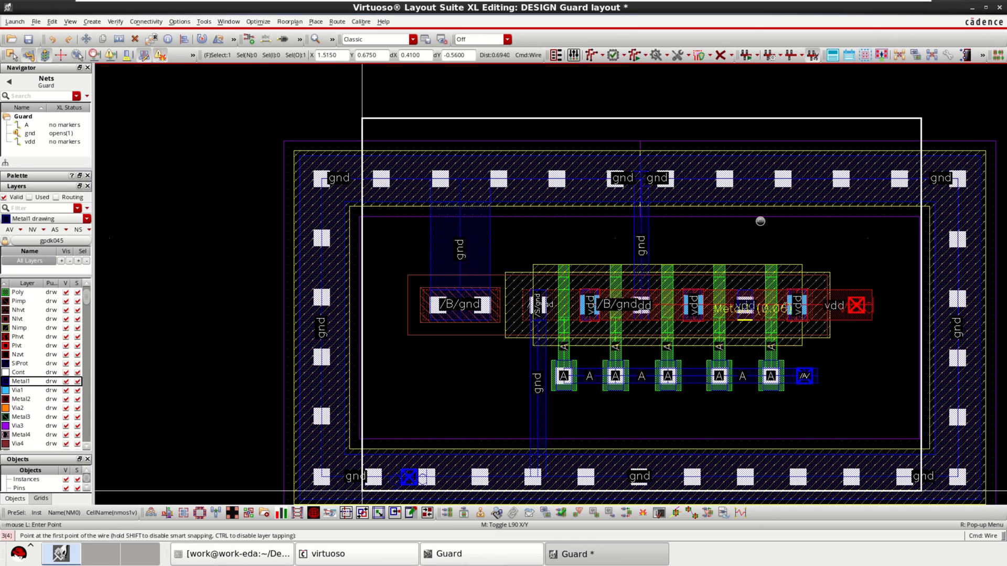
double_click(767, 177)
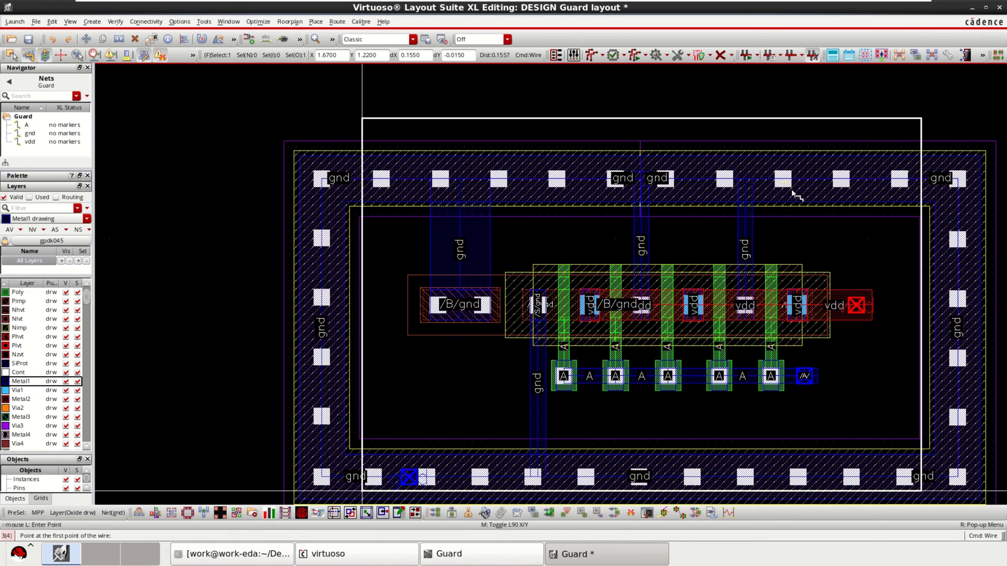
key("Escape")
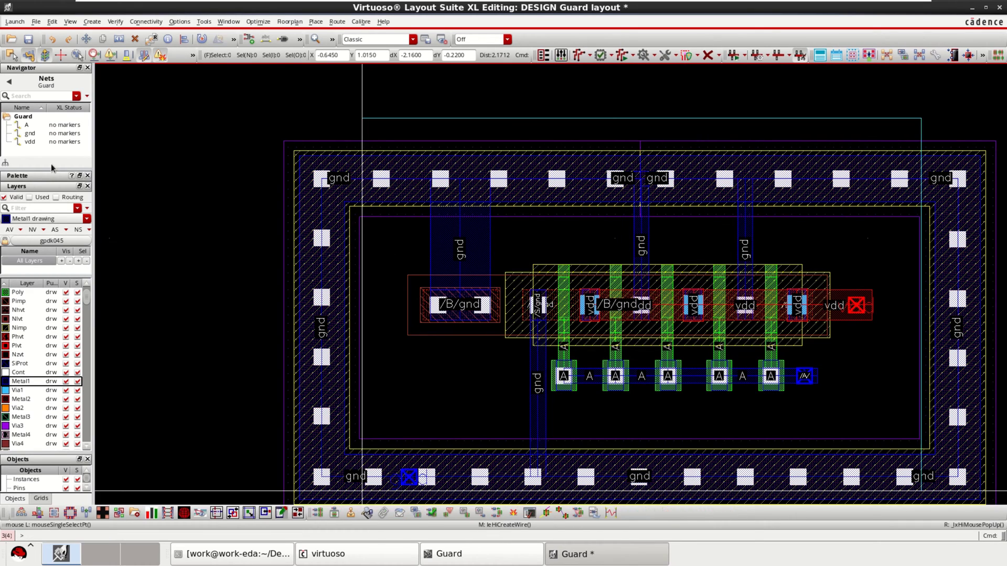
left_click(29, 135)
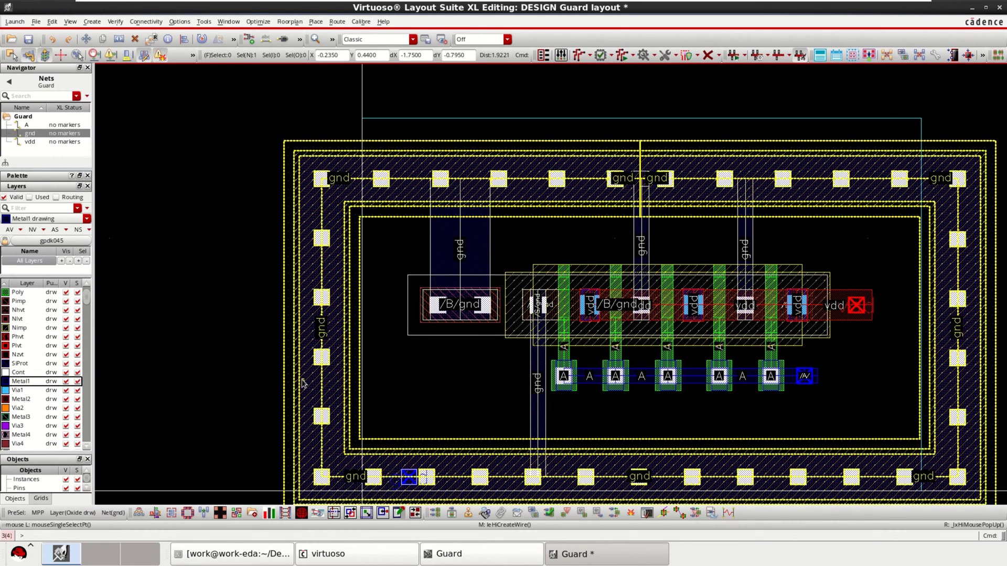
- Stretch the PR boundary's right edge out past the guard ring, then select the ring
key("f")
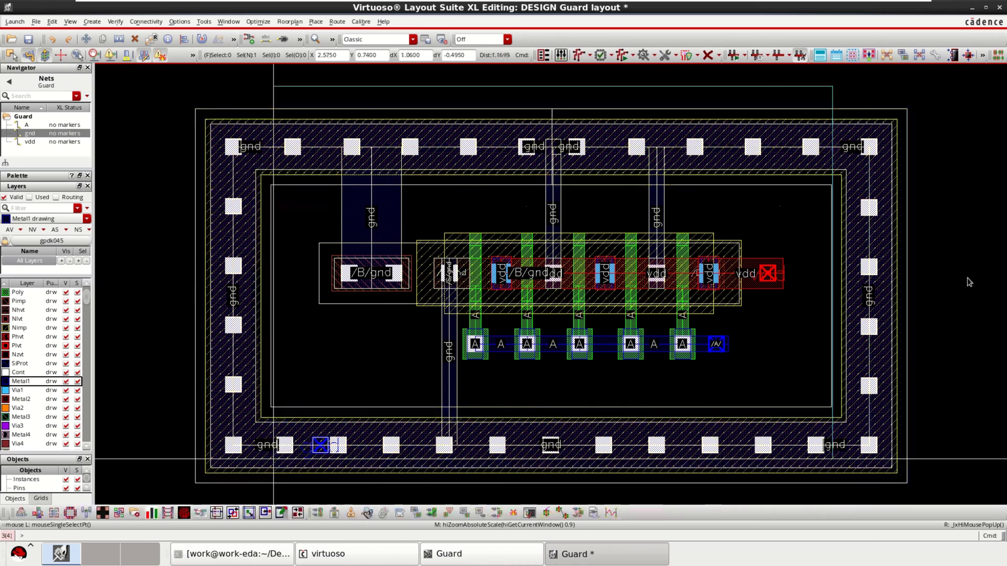
left_click(968, 278)
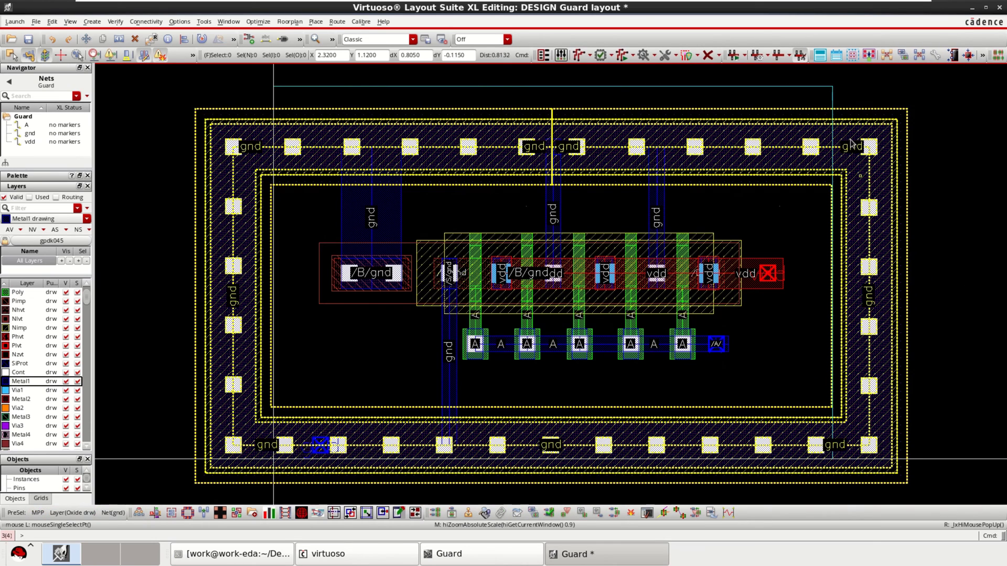
left_click(833, 100)
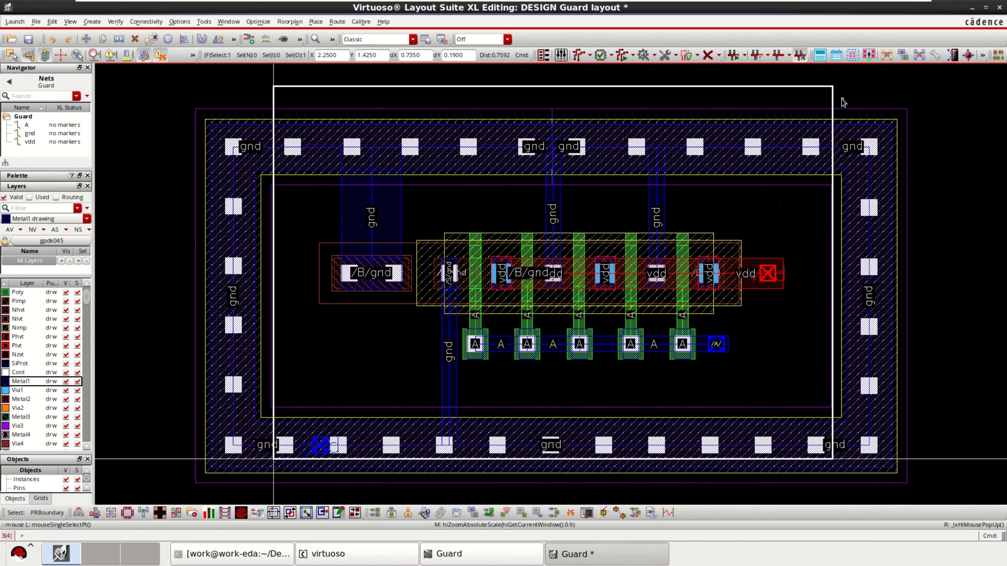
key("m")
left_click(781, 87)
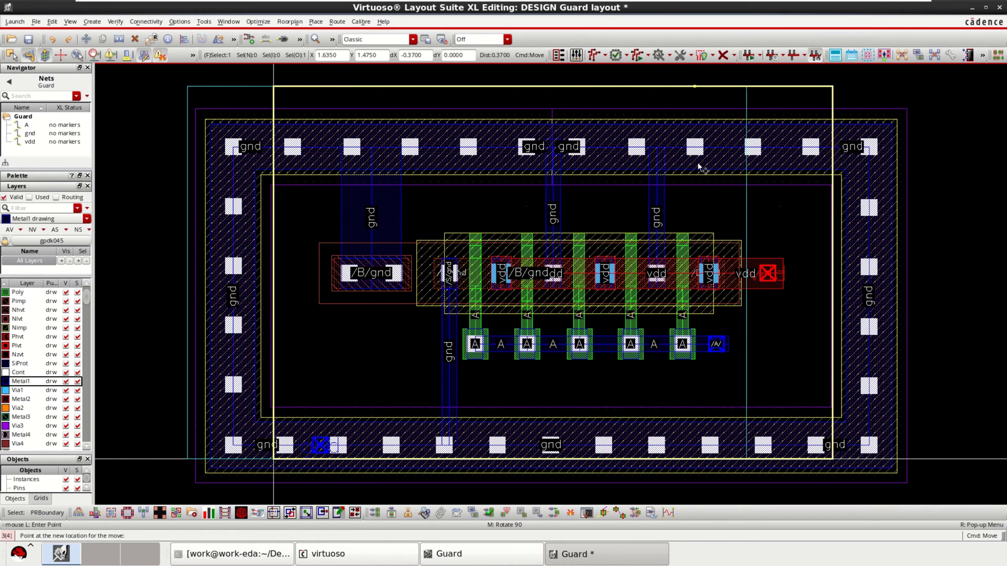
key("Escape")
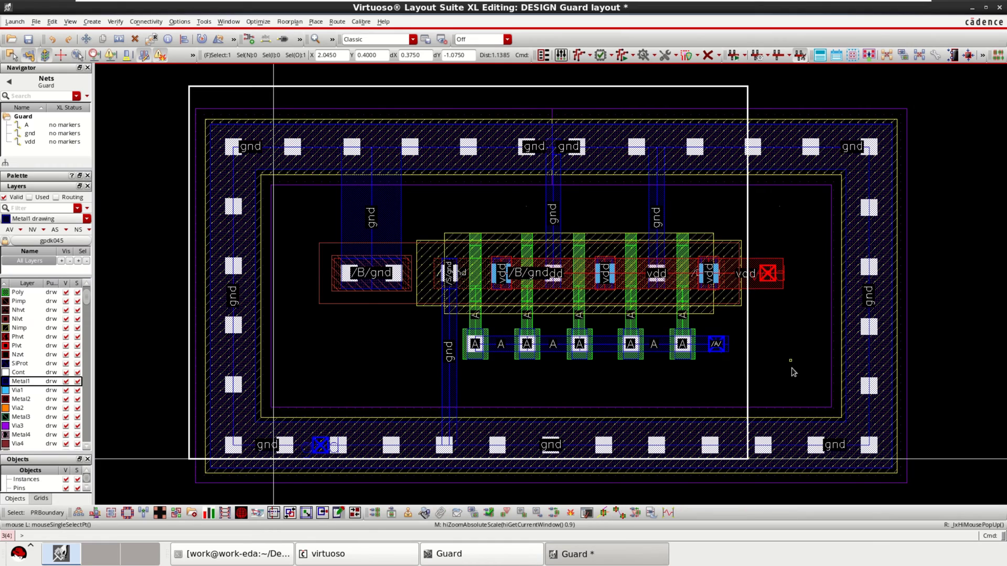
key("s")
left_click(748, 226)
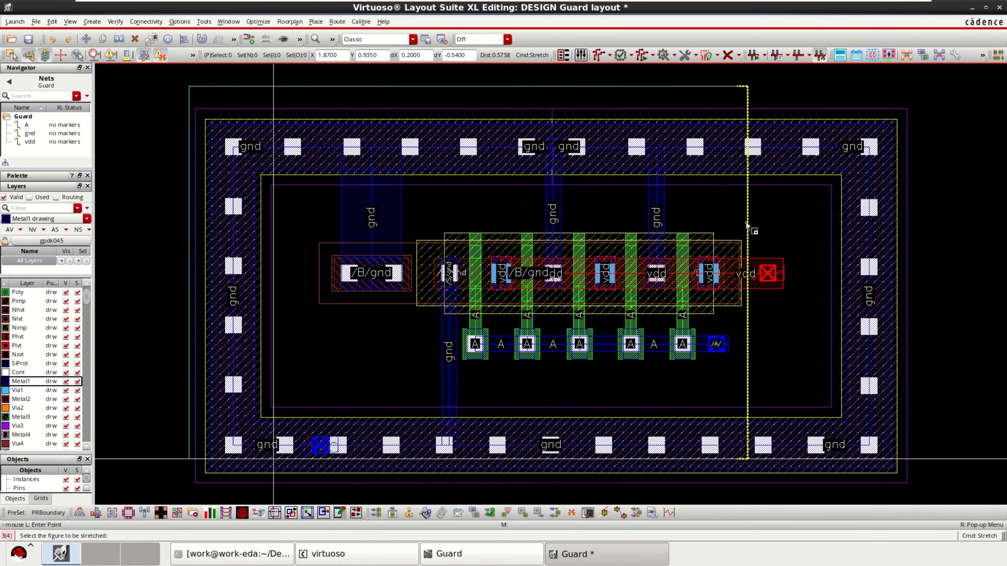
left_click(923, 234)
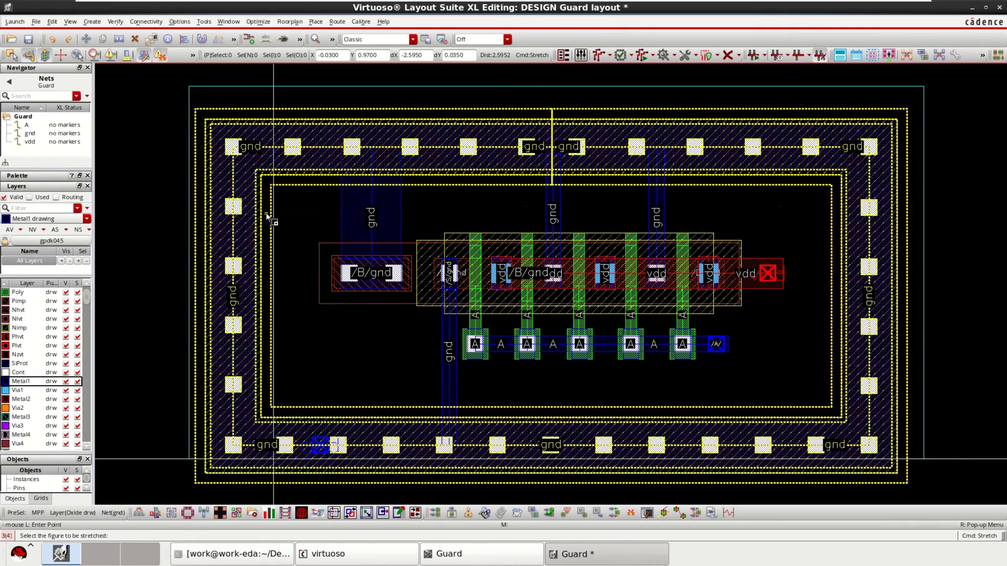
key("Escape")
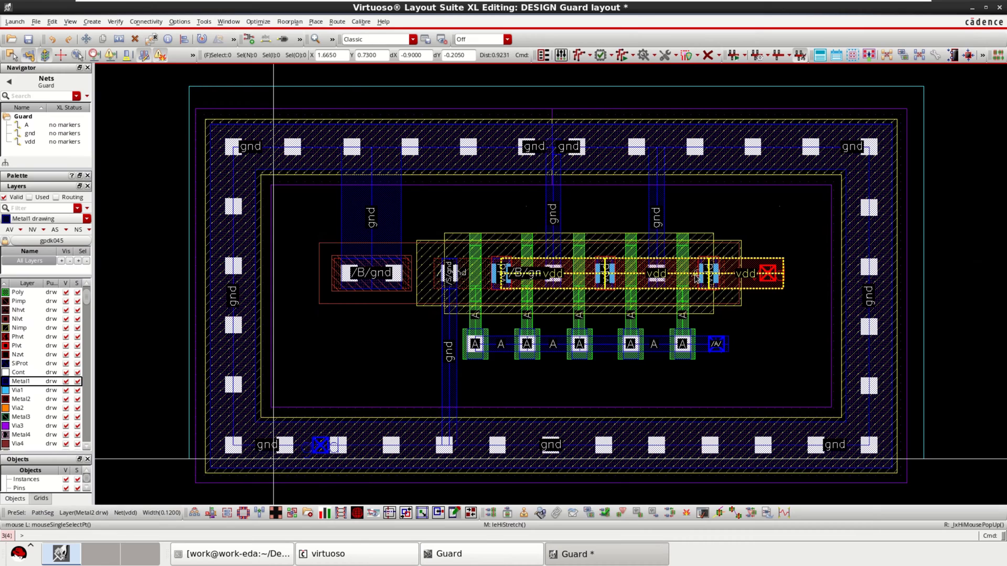
left_click(737, 138)
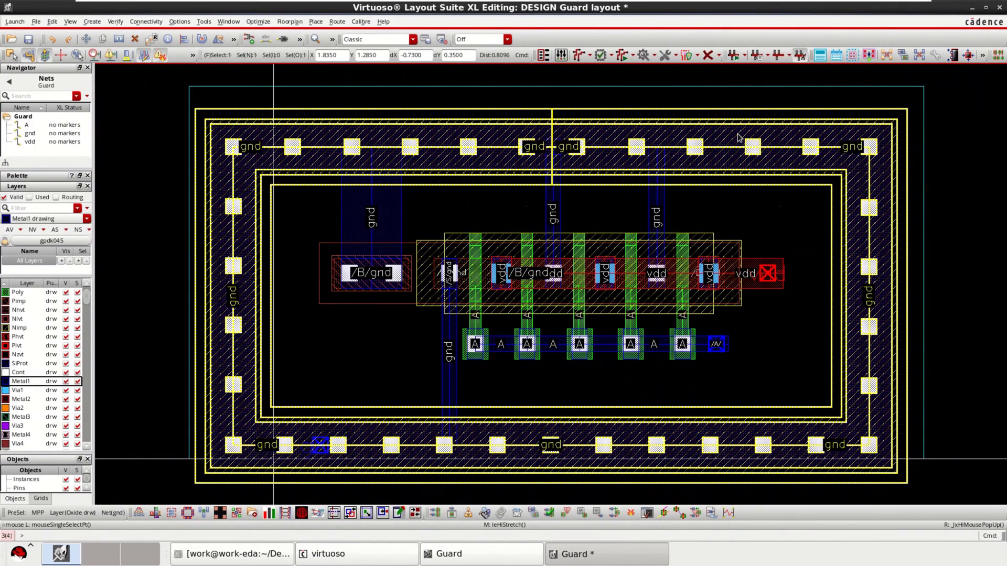
- Inspect the old guard ring's properties, then delete the old rectangular ring
key("q")
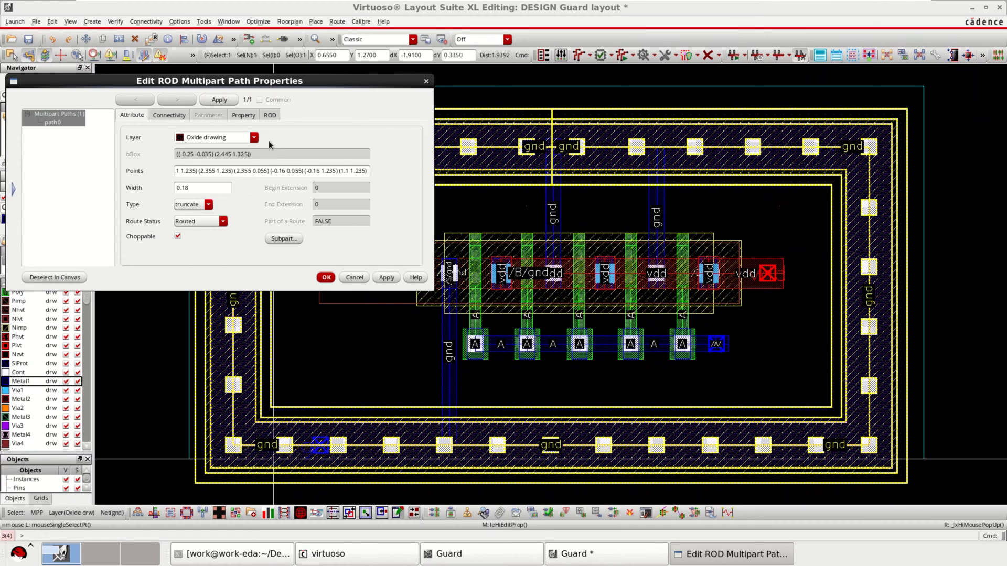
left_click(170, 115)
left_click(131, 116)
left_click(207, 221)
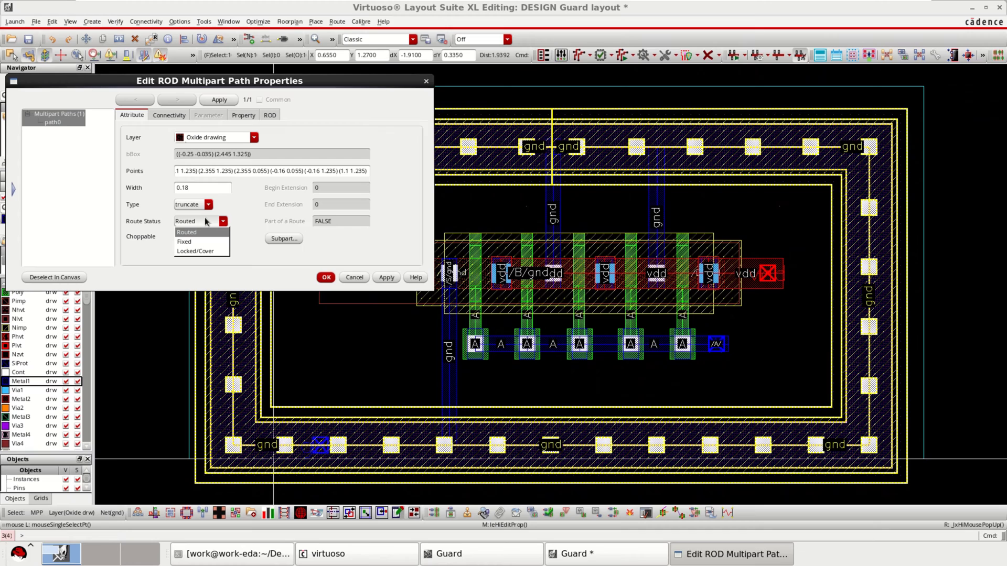
left_click(206, 221)
left_click(426, 81)
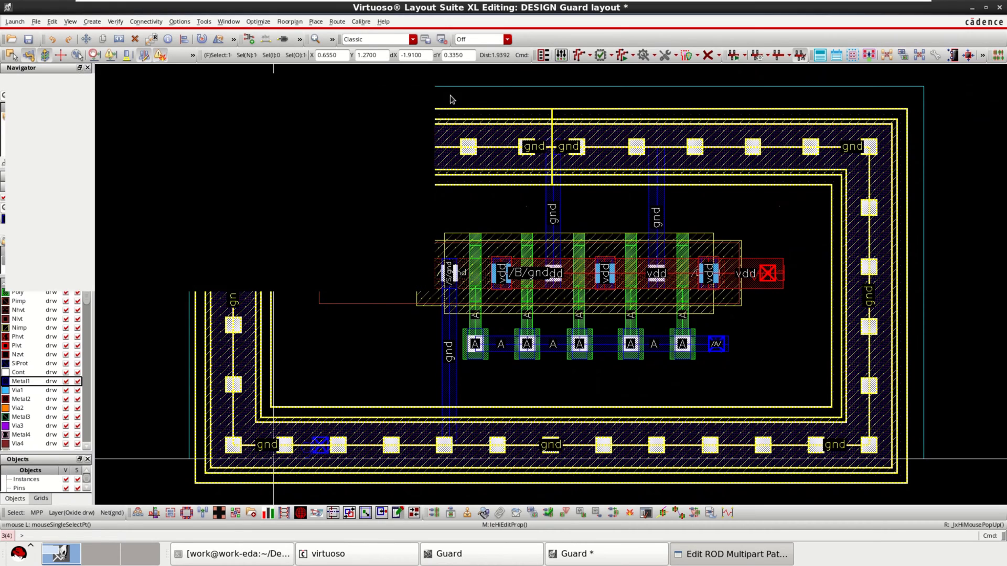
key("Delete")
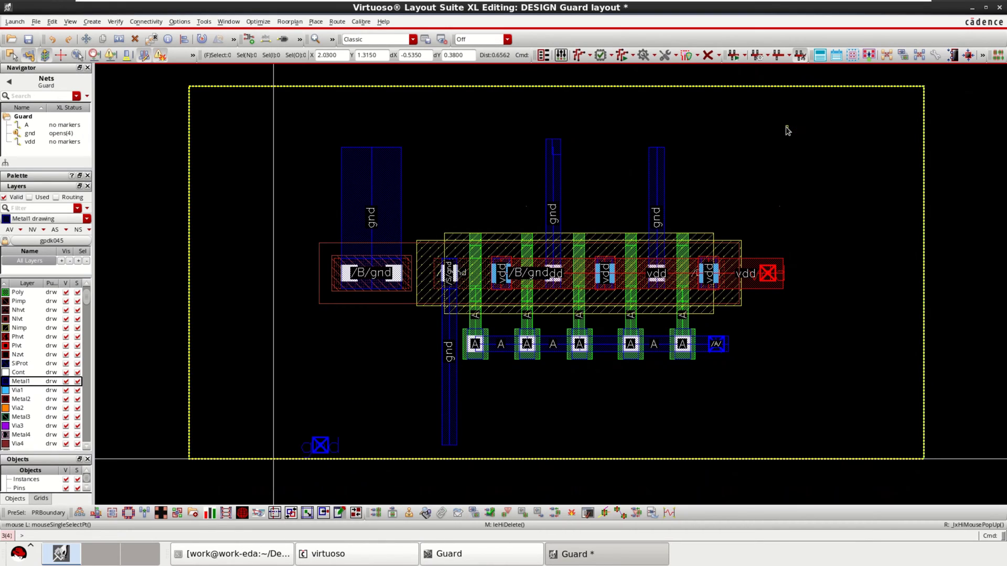
- Configure a new guard ring: P-Tap template, rectilinear, enclosure 0.2, net gnd; apply and hide
left_click(92, 22)
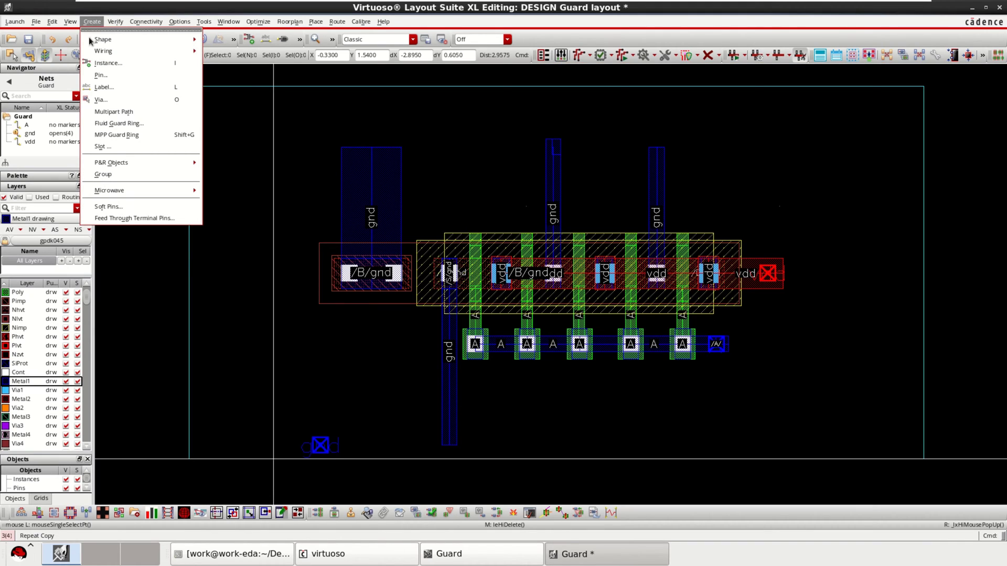
left_click(148, 134)
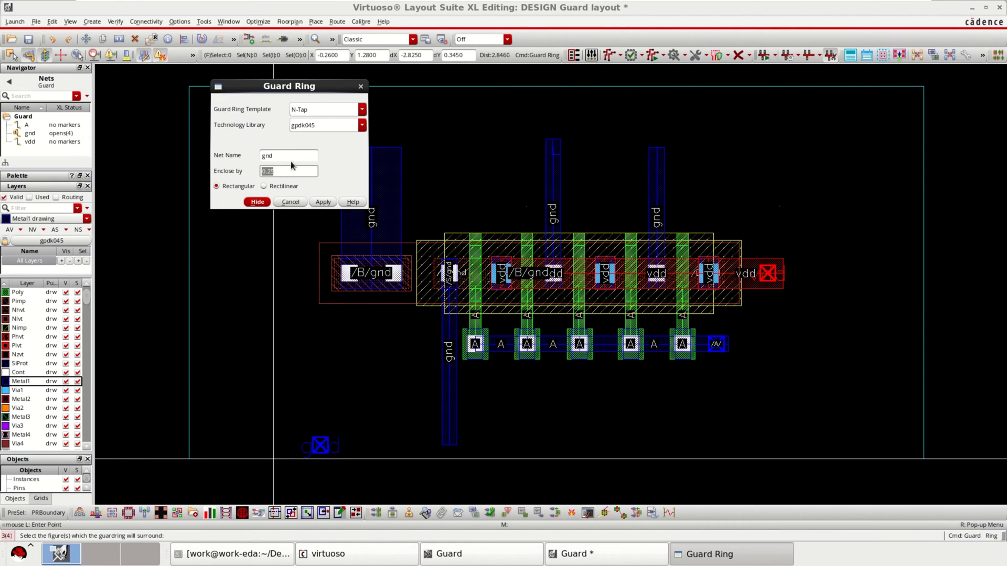
left_click(361, 109)
left_click(326, 131)
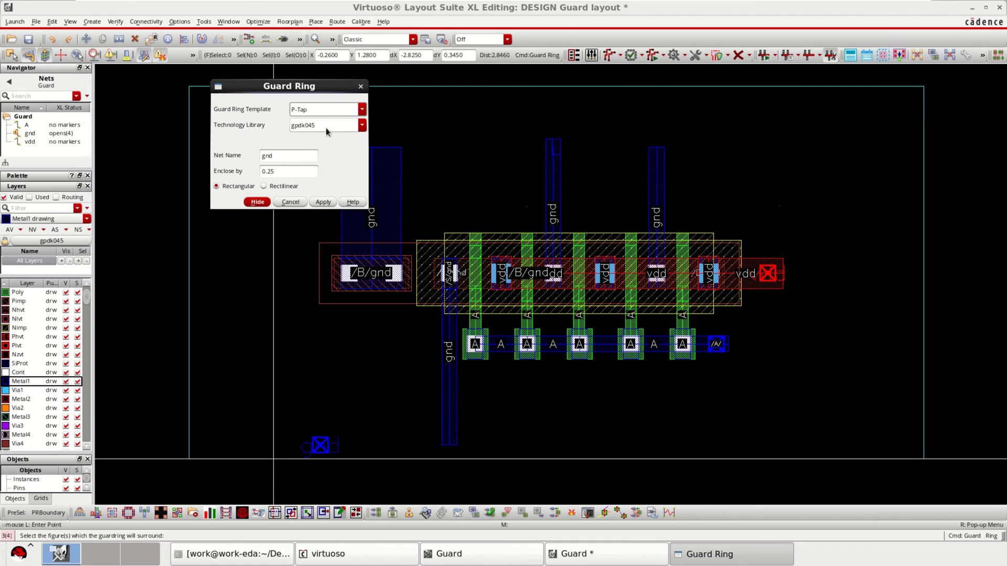
left_click(272, 187)
left_click(275, 171)
left_click_drag(281, 156, 233, 157)
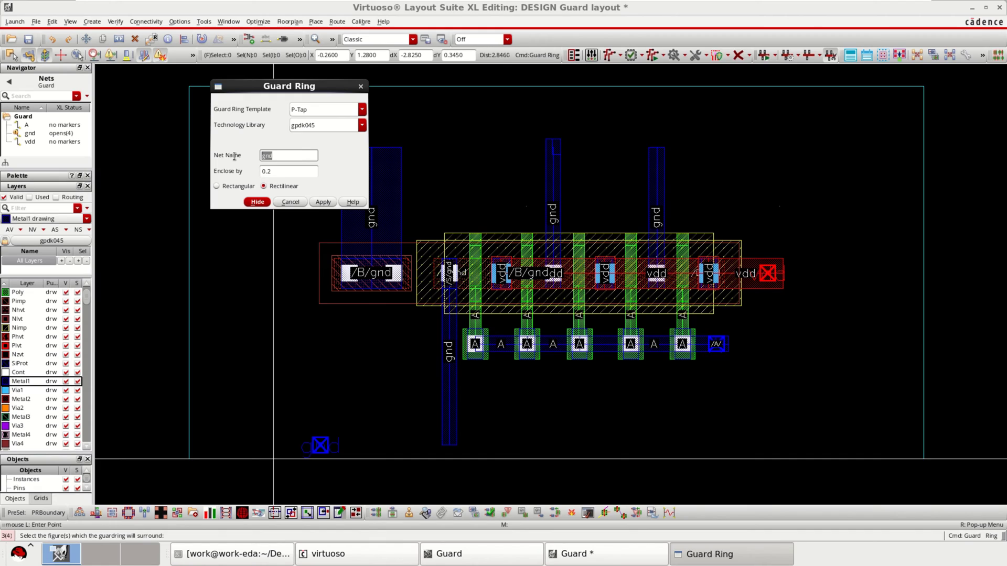
left_click(325, 202)
left_click(257, 202)
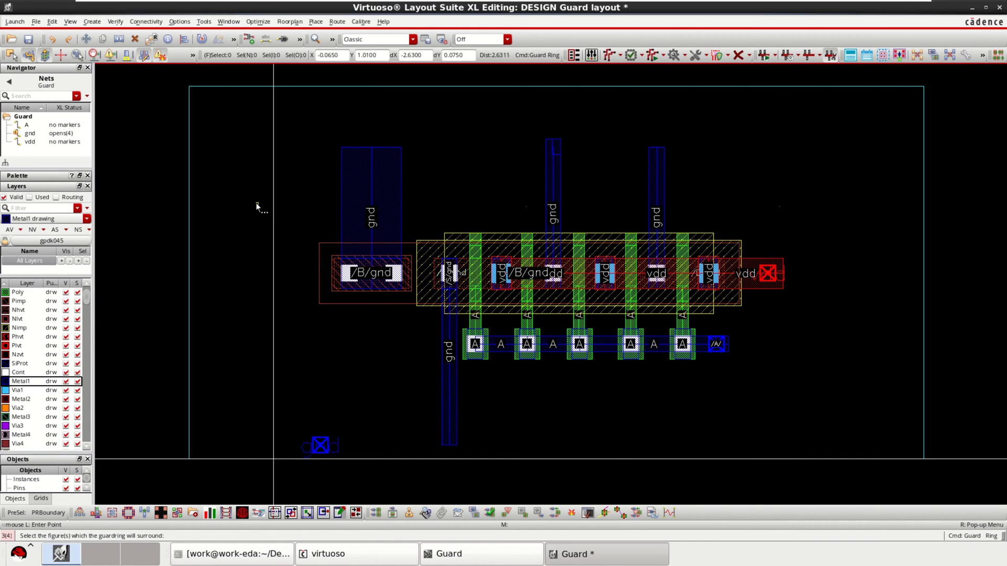
- Box-select the NMOS devices and create the P-Tap guard ring around them
left_click(141, 114)
left_click(842, 432)
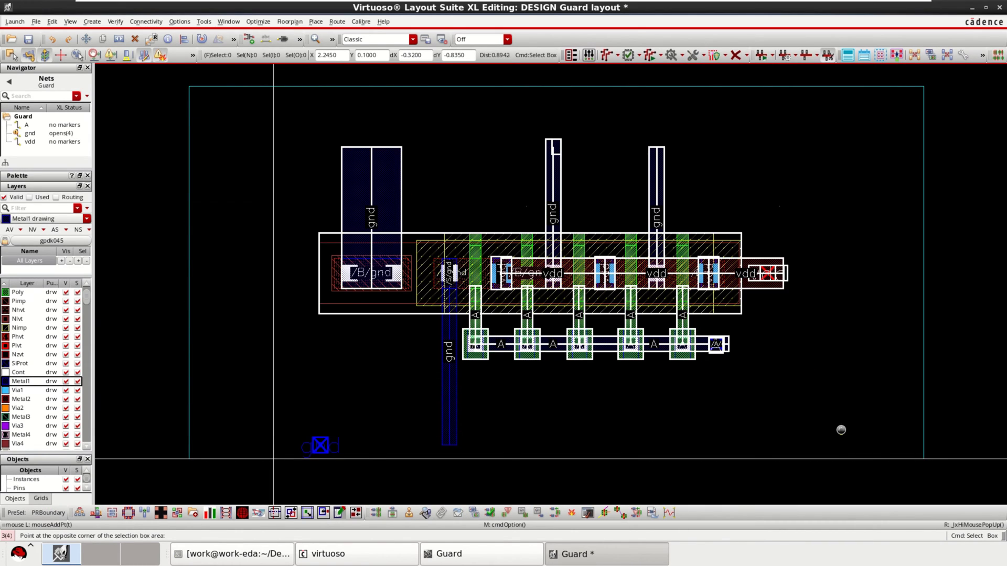
left_click(92, 22)
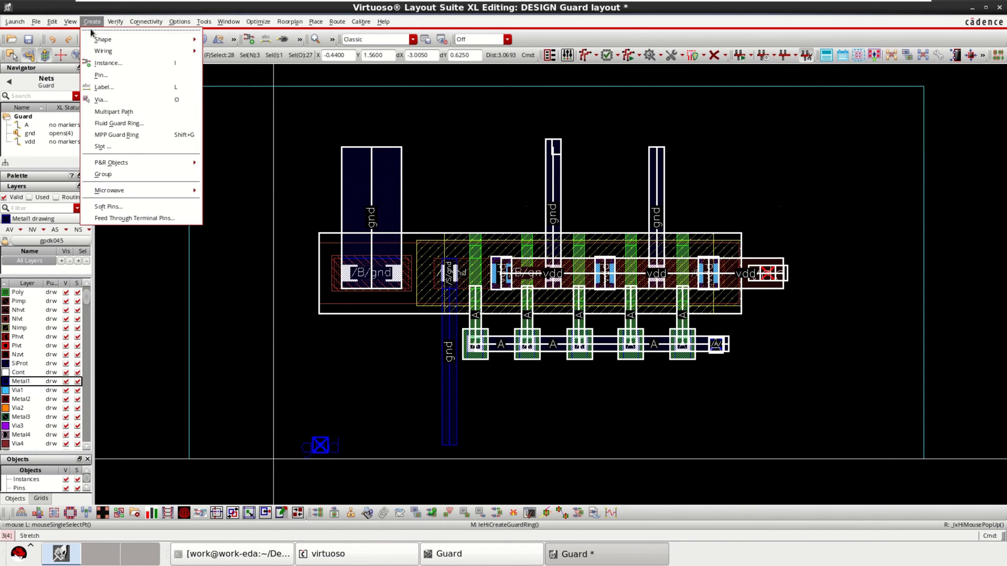
left_click(120, 134)
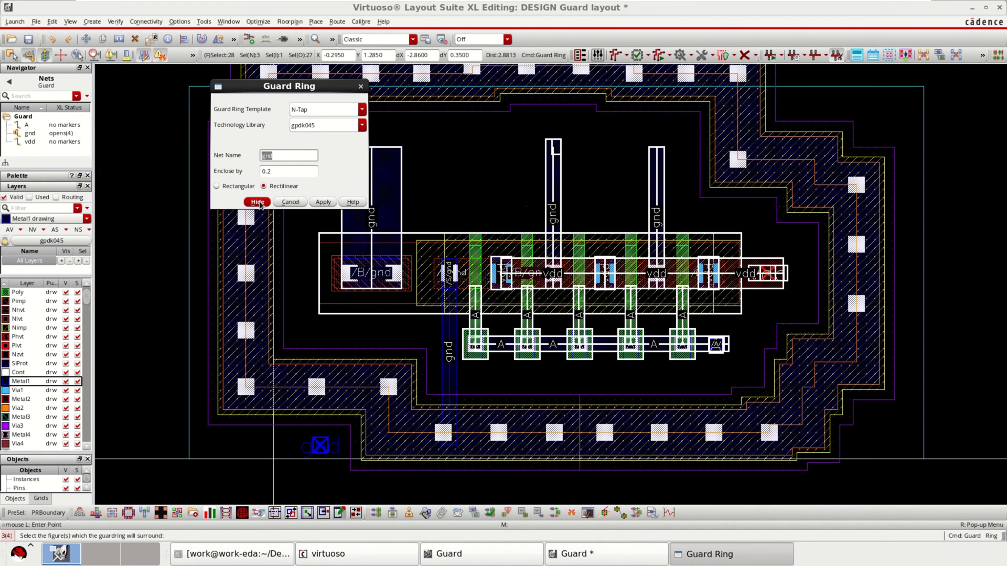
left_click(319, 202)
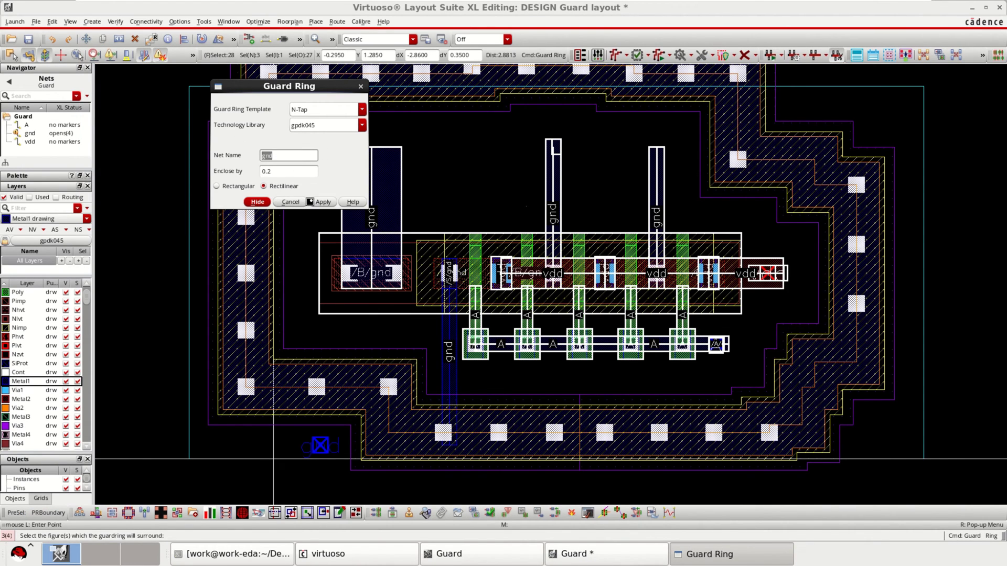
left_click(256, 203)
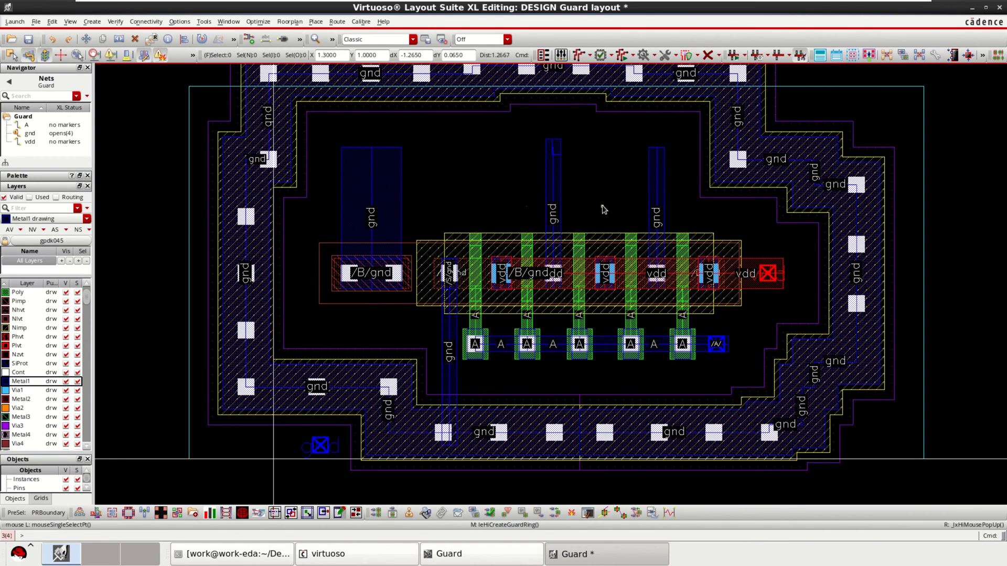
- Move the gnd pin onto the guard ring's lower-left side
scroll(361, 488, "down", 1, "ctrl")
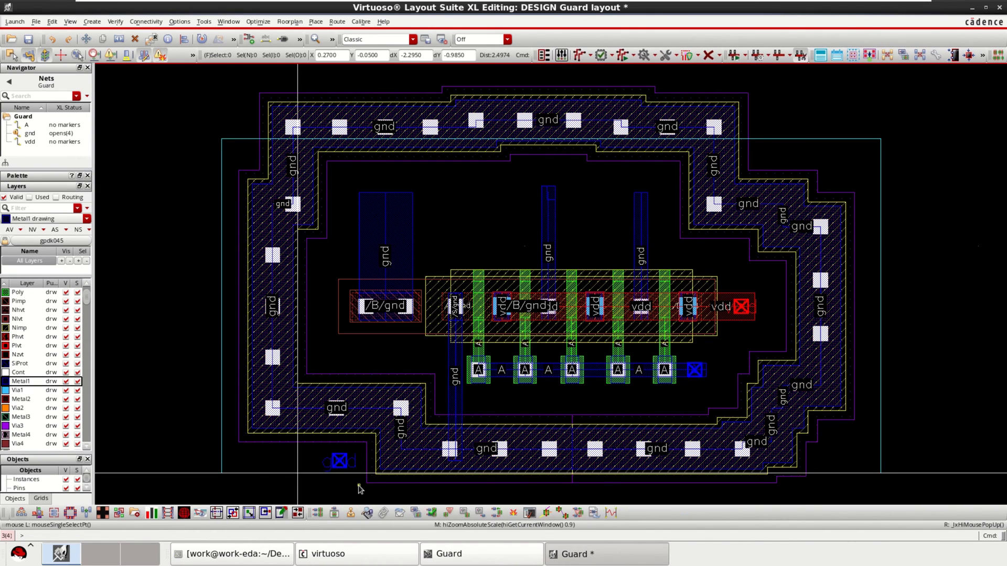
left_click_drag(292, 443, 346, 466)
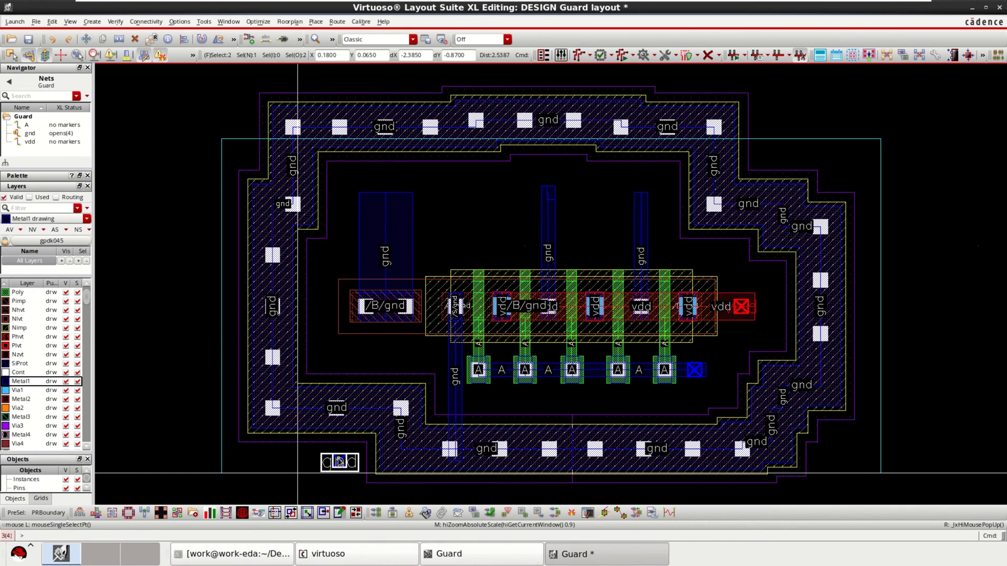
key("m")
left_click(339, 462)
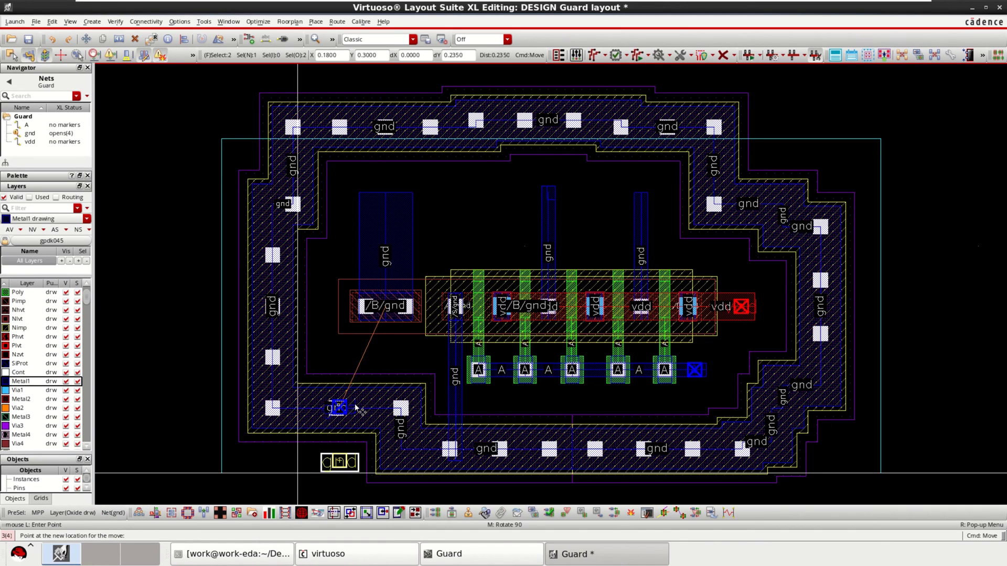
left_click(355, 403)
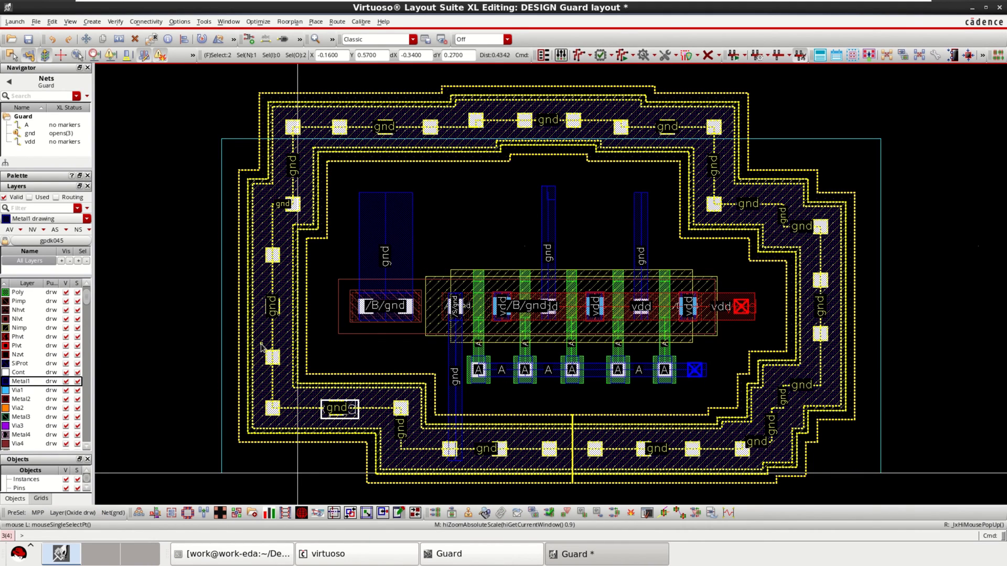
- Draw Metal1 wires from the wide, middle and right gnd straps to the ring's top edge
key("p")
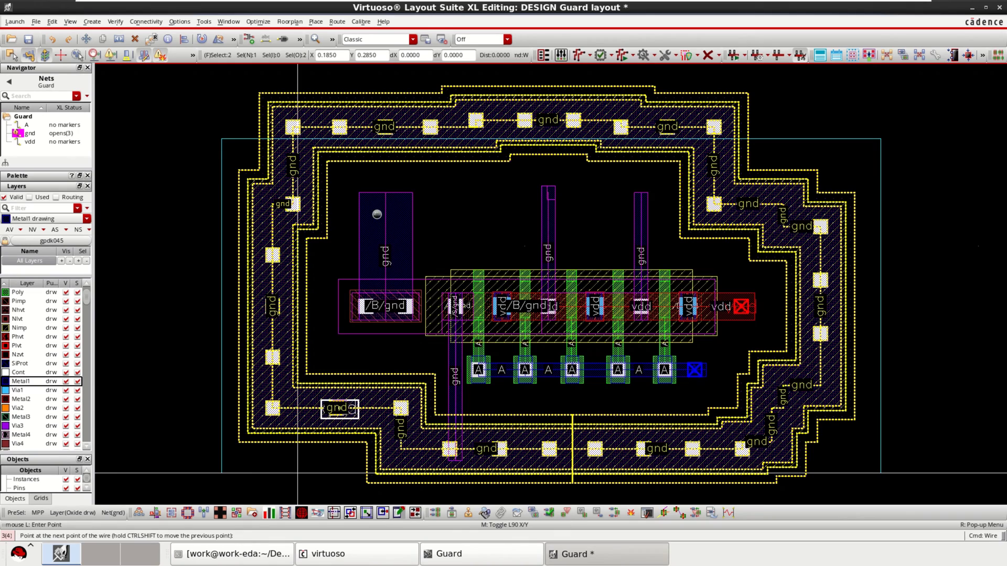
left_click(339, 408)
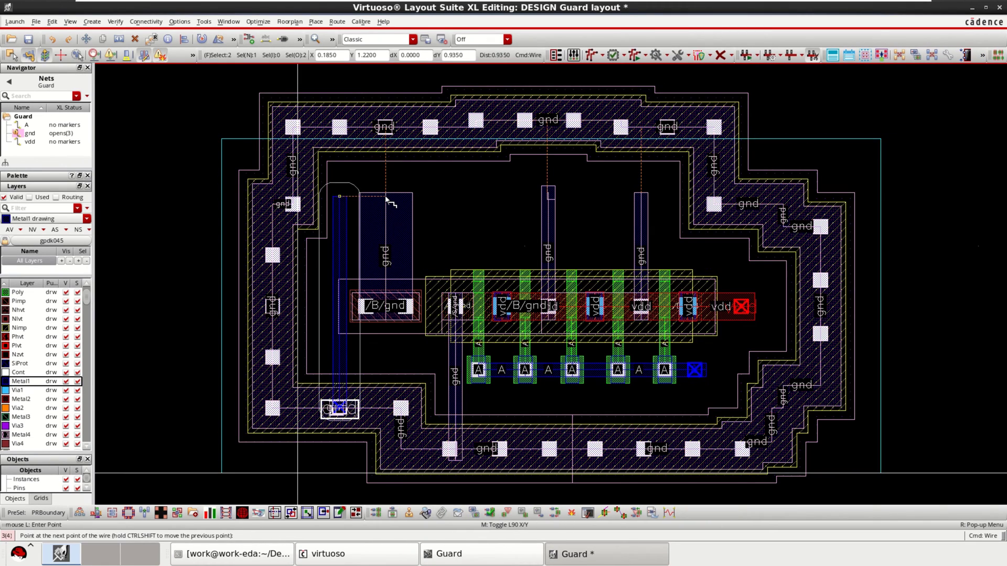
key("Escape")
left_click(393, 211)
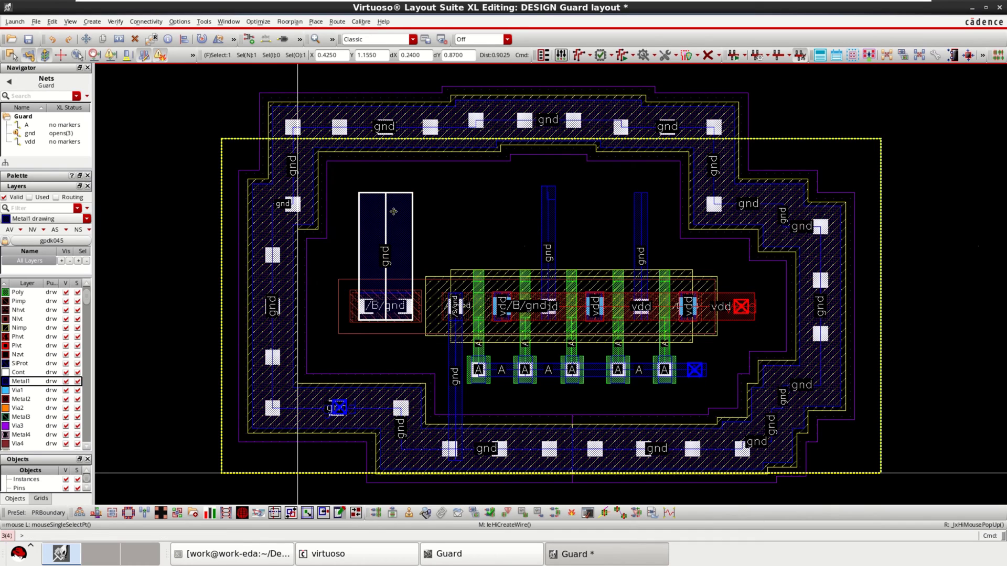
key("p")
left_click(387, 196)
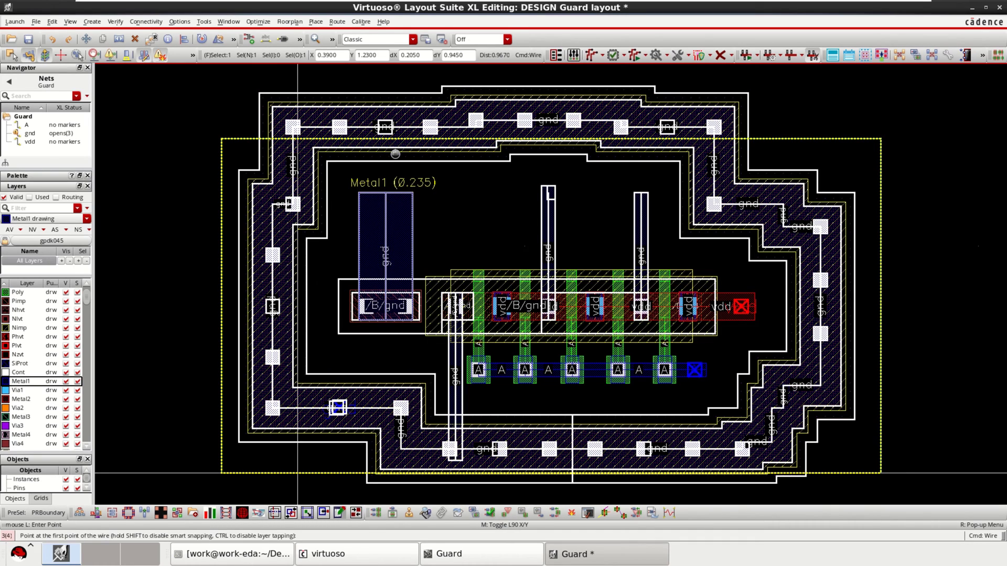
double_click(386, 128)
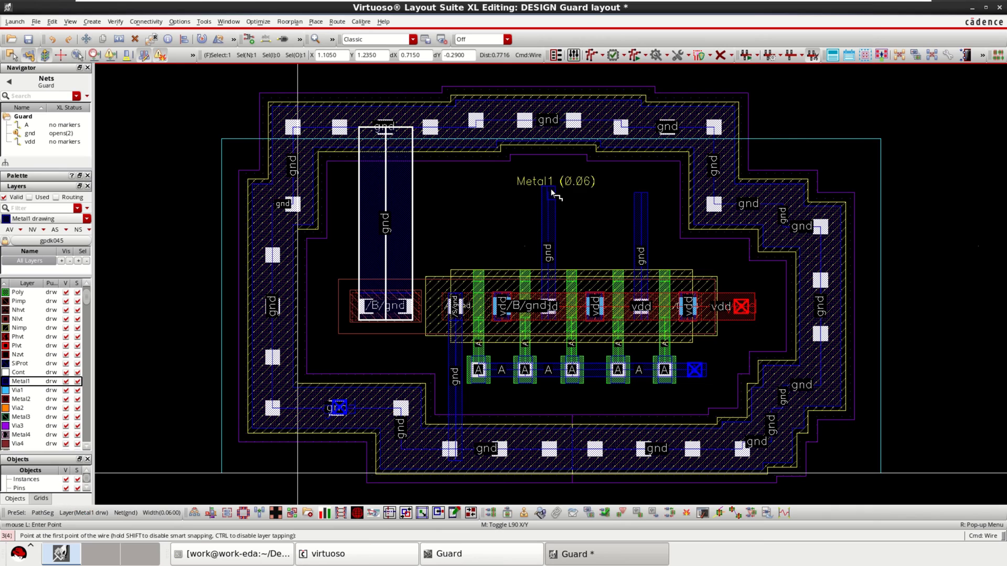
left_click(549, 190)
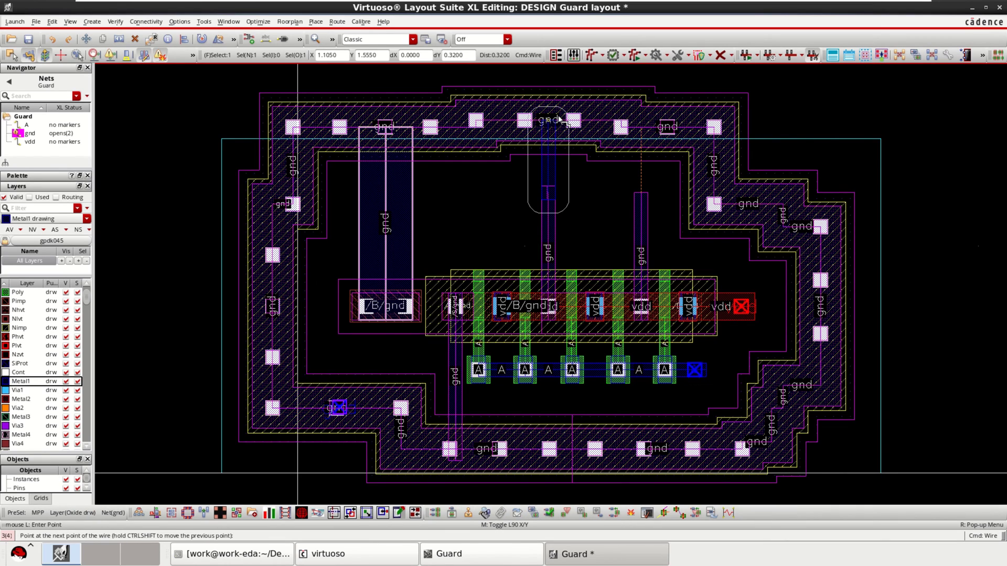
double_click(560, 120)
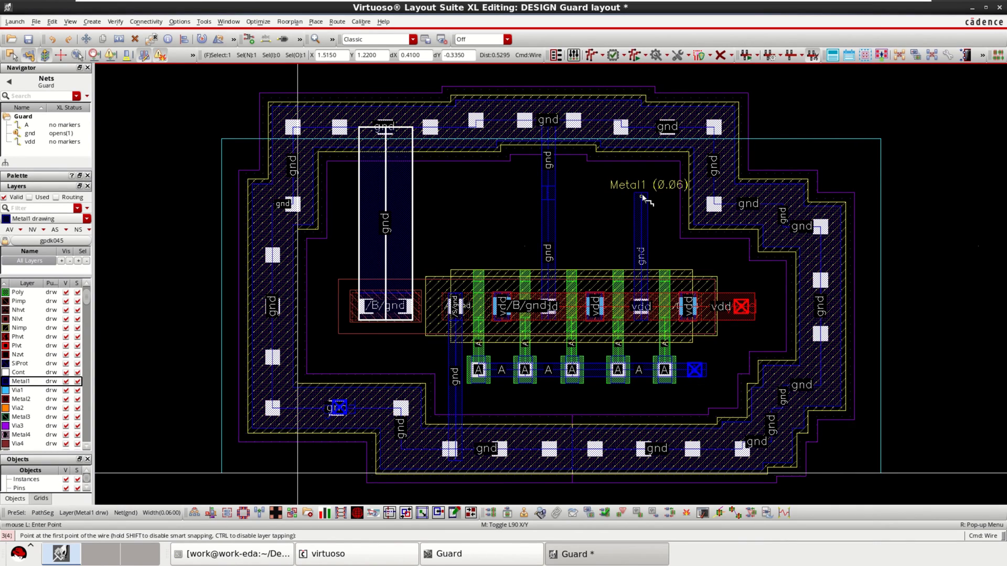
left_click(643, 196)
double_click(641, 122)
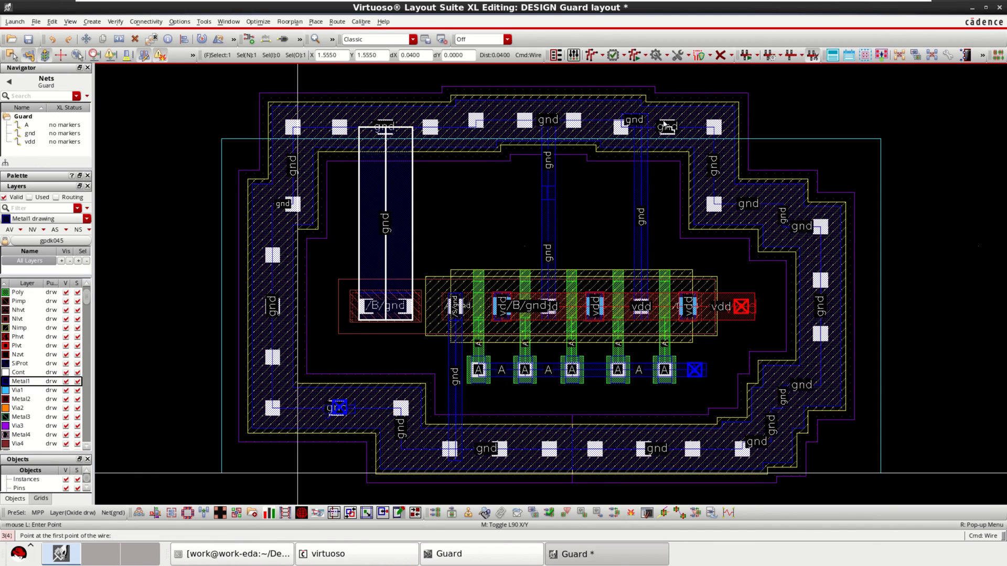
key("Escape")
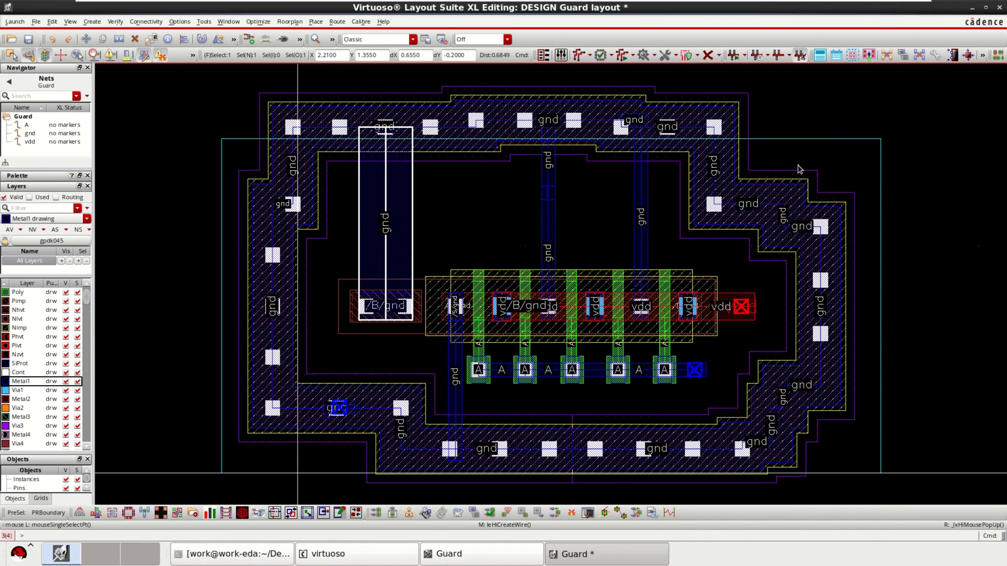